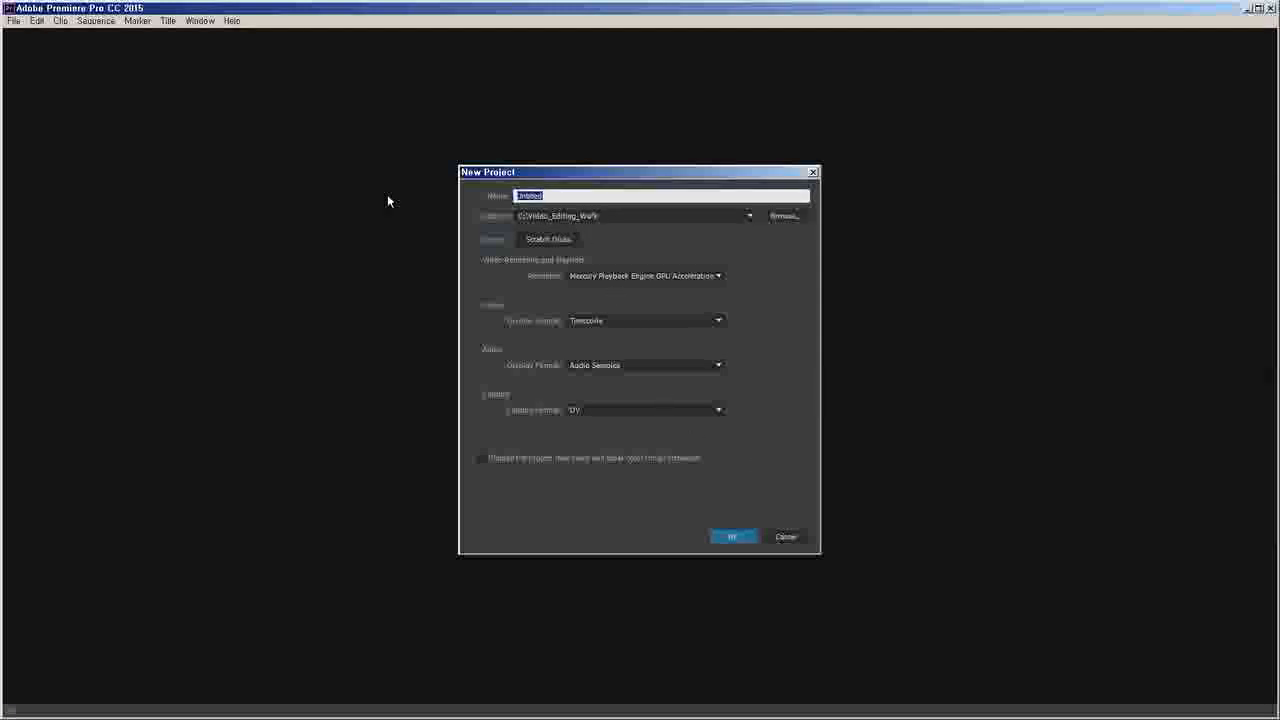
Create a project named "basic audio work v01" in the Video_Editing_Work folder, keeping the default general and scratch disk settings
text(E)
text(asic E)
text(diting Work v)
text( 01)
click(546, 240)
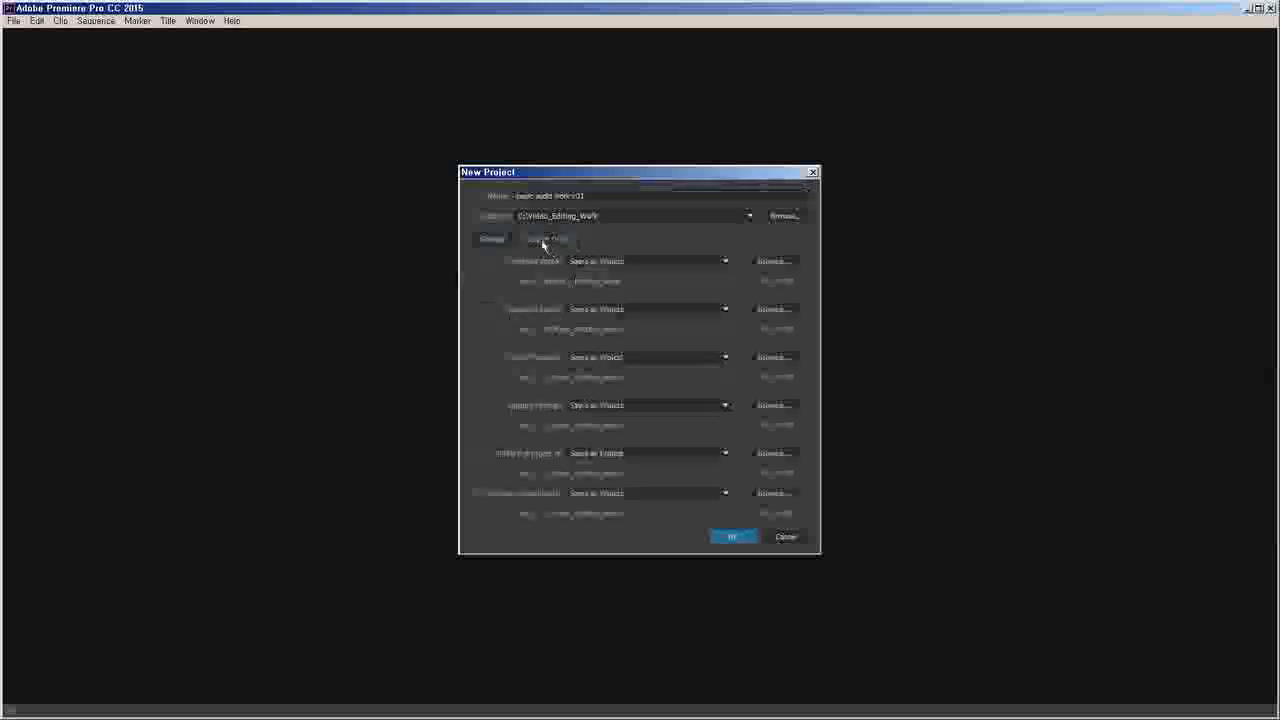
click(490, 240)
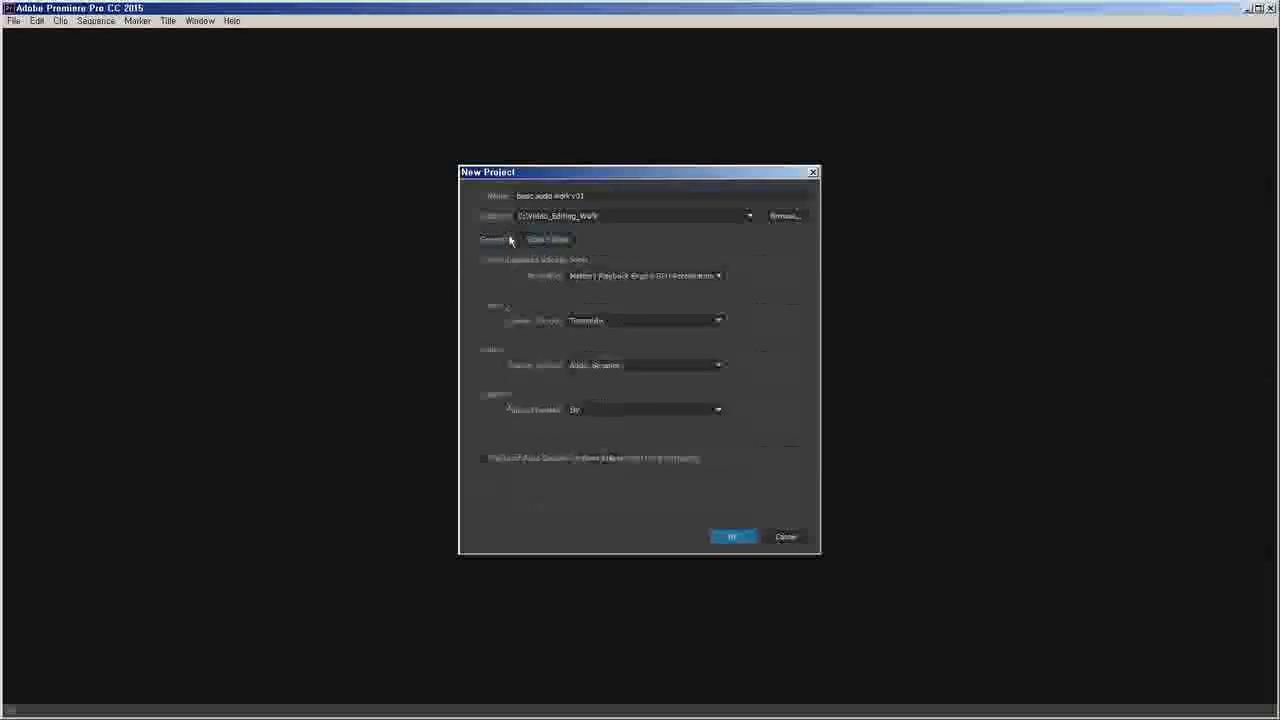
click(734, 540)
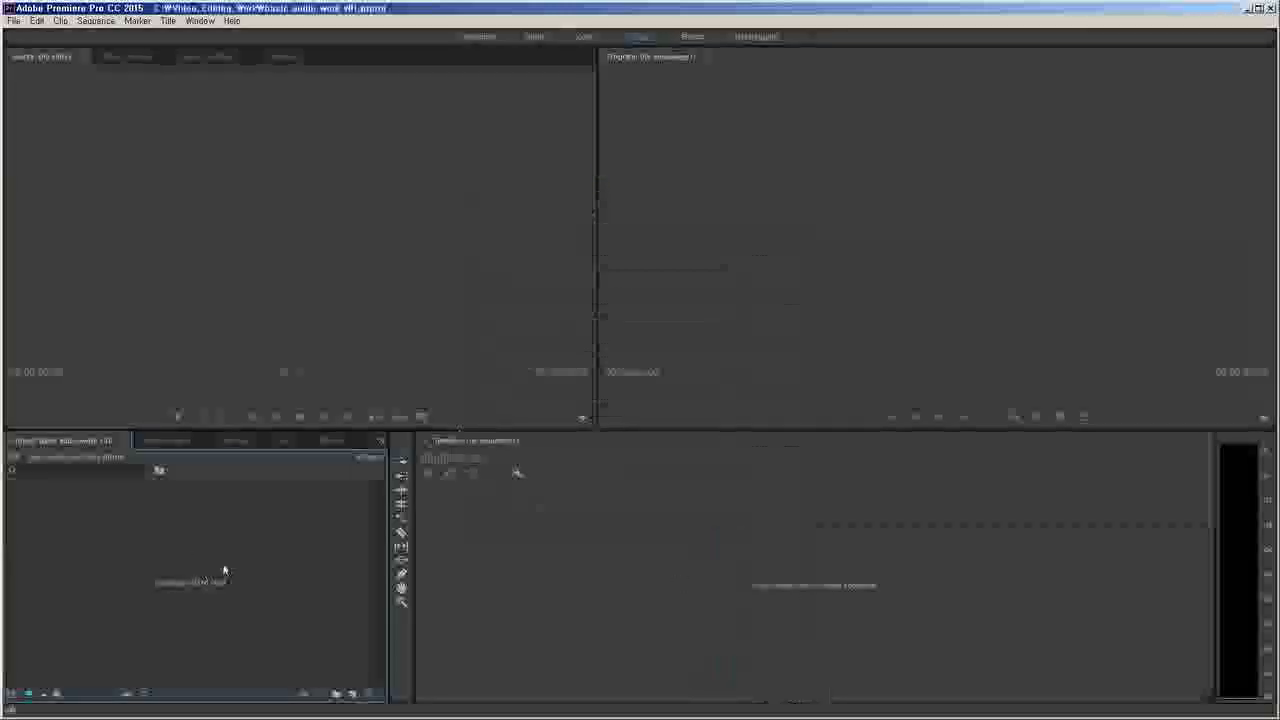
Import the clip MVI_2578.MOV from the On_Railroad folder into the project
double_click(224, 570)
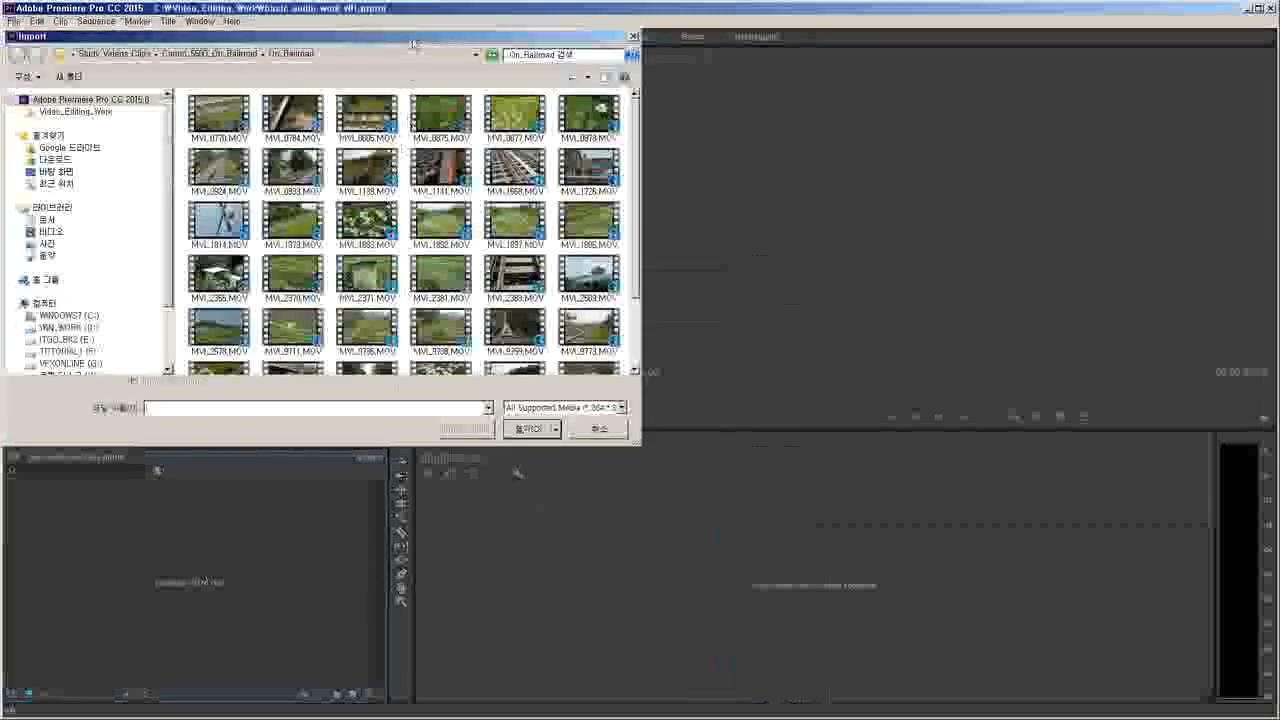
drag(413, 44, 529, 131)
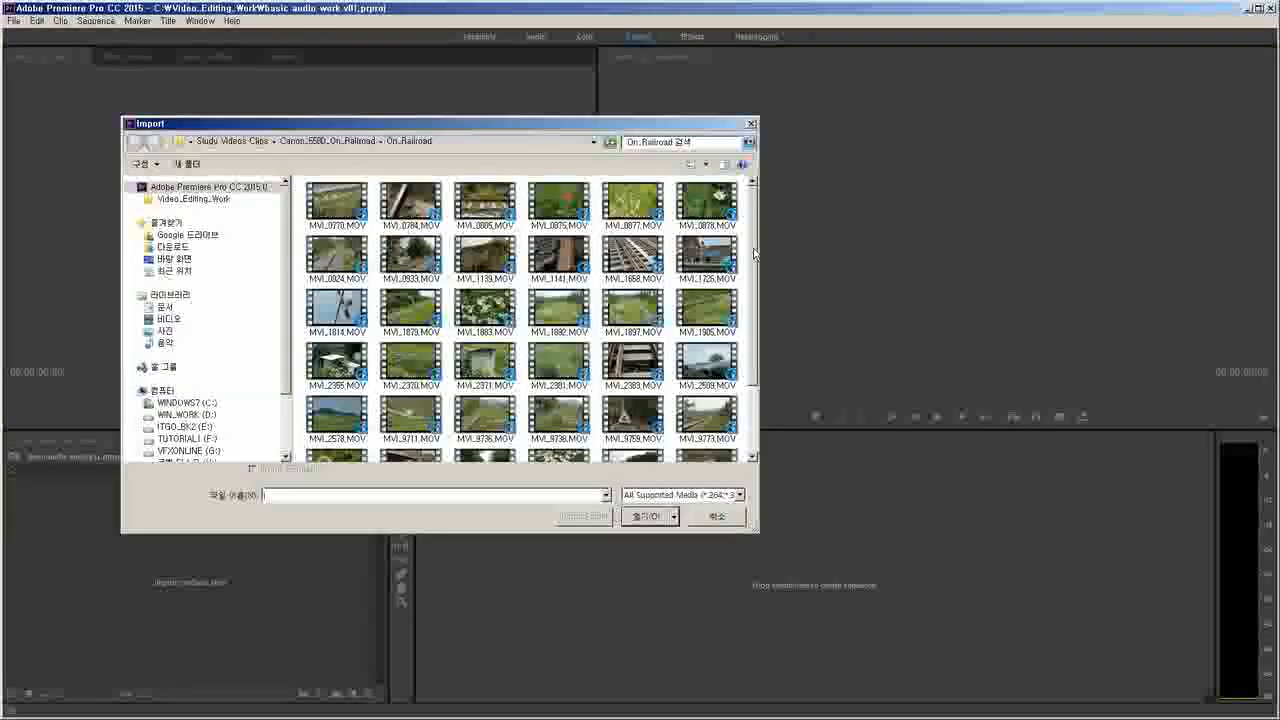
scroll(754, 253, down, 3)
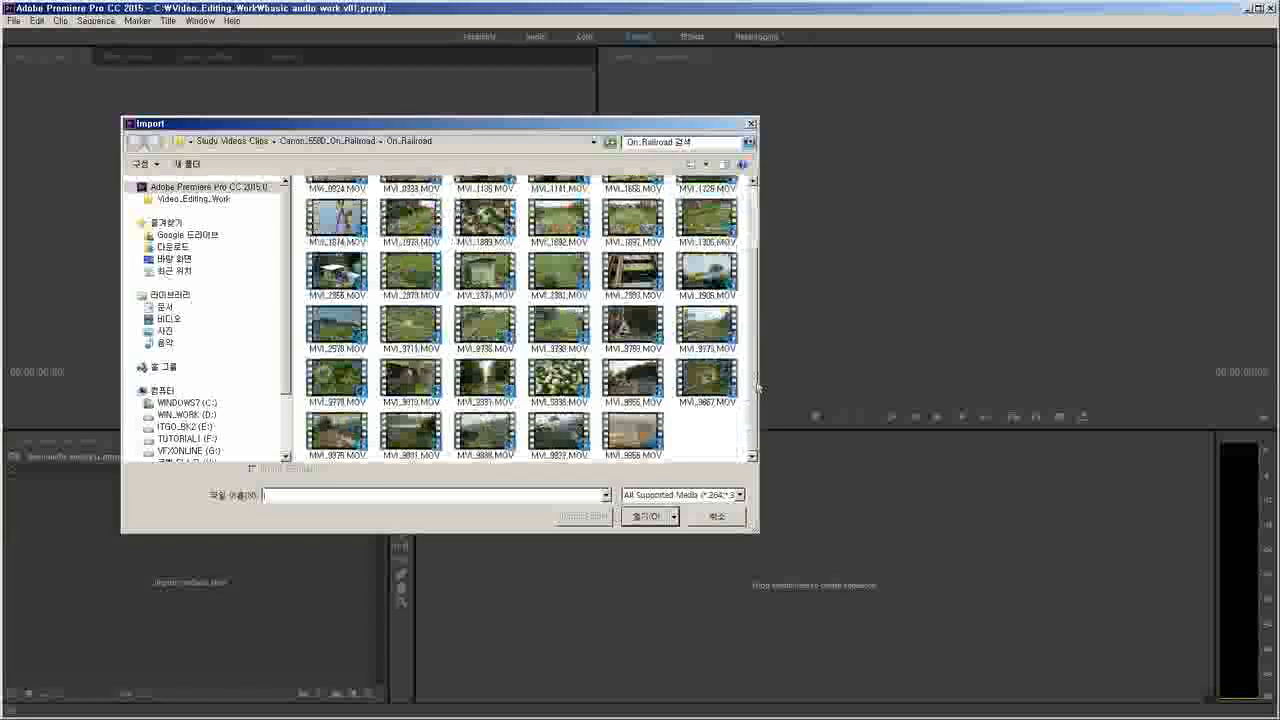
click(340, 335)
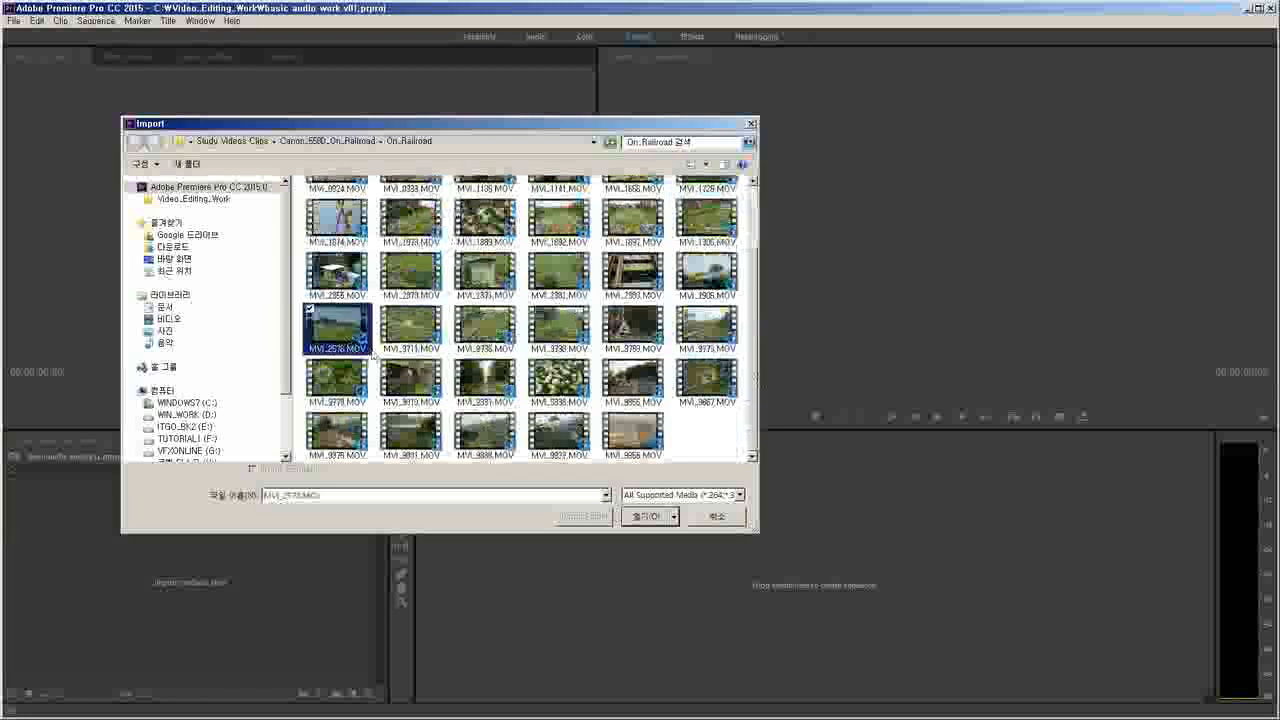
click(647, 519)
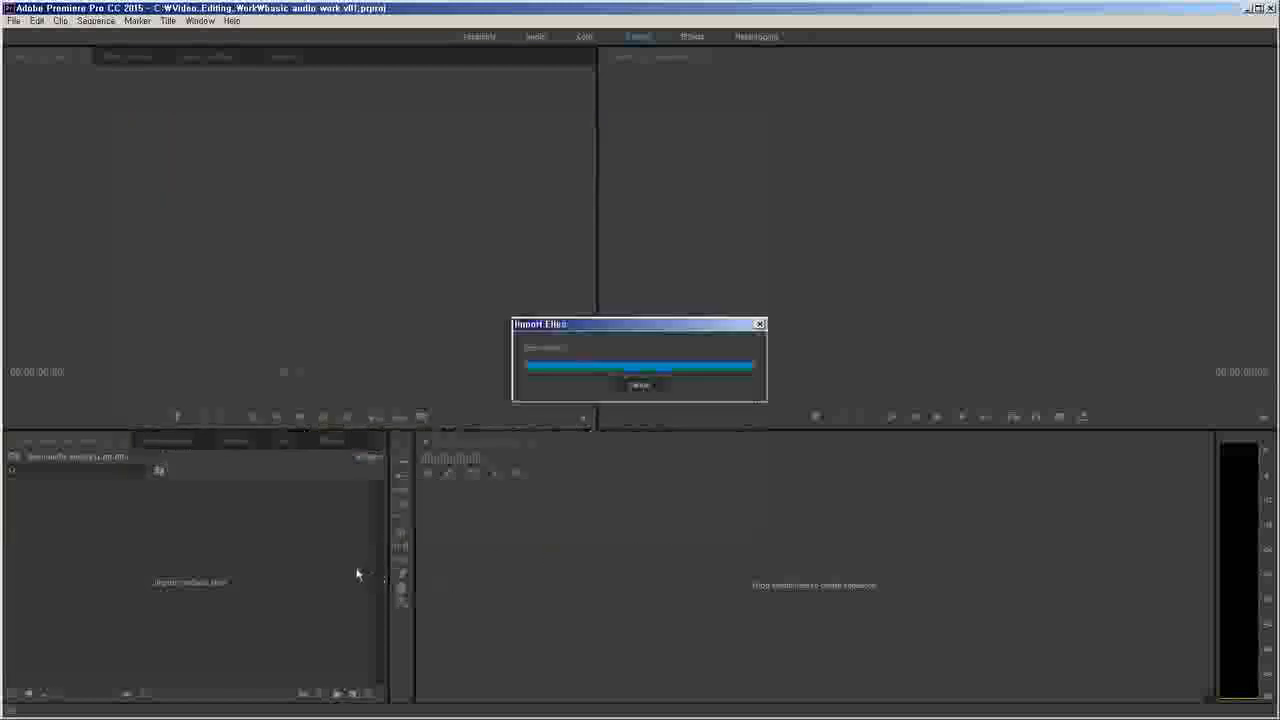
Import the third video clip from the Canon DSLR folder inside Study Videos Clips
double_click(263, 557)
click(345, 143)
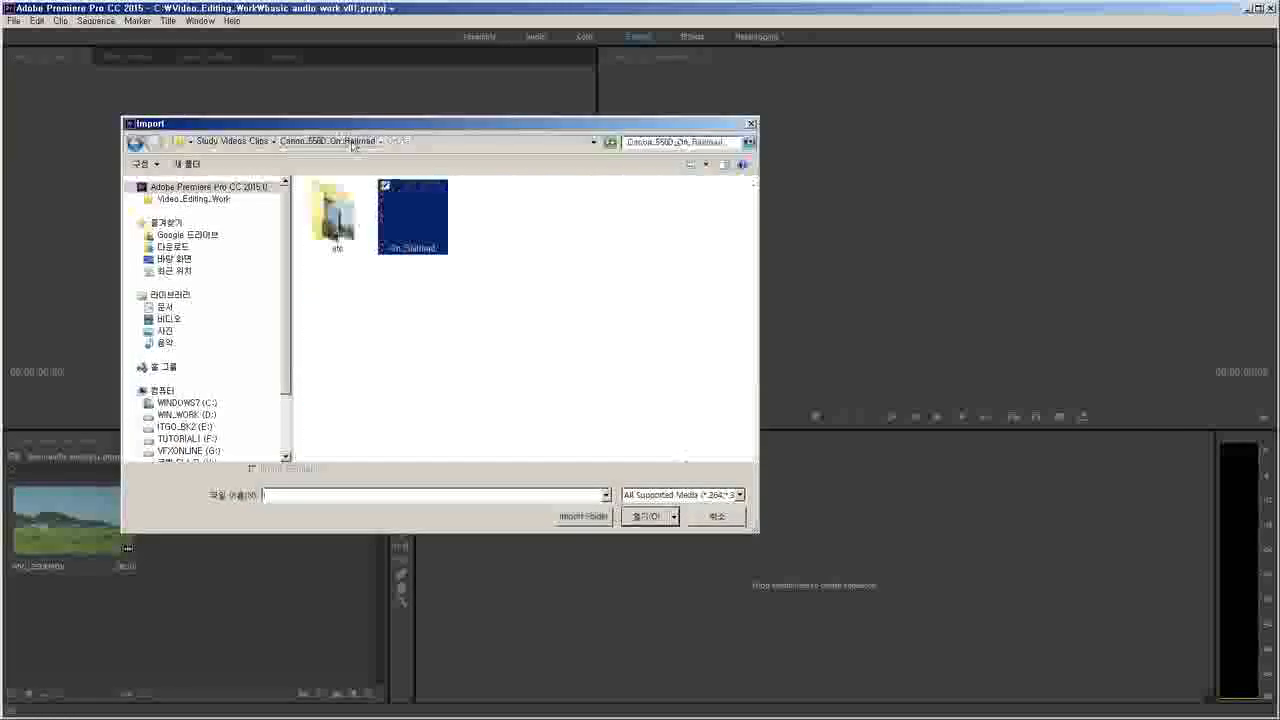
click(262, 141)
double_click(360, 222)
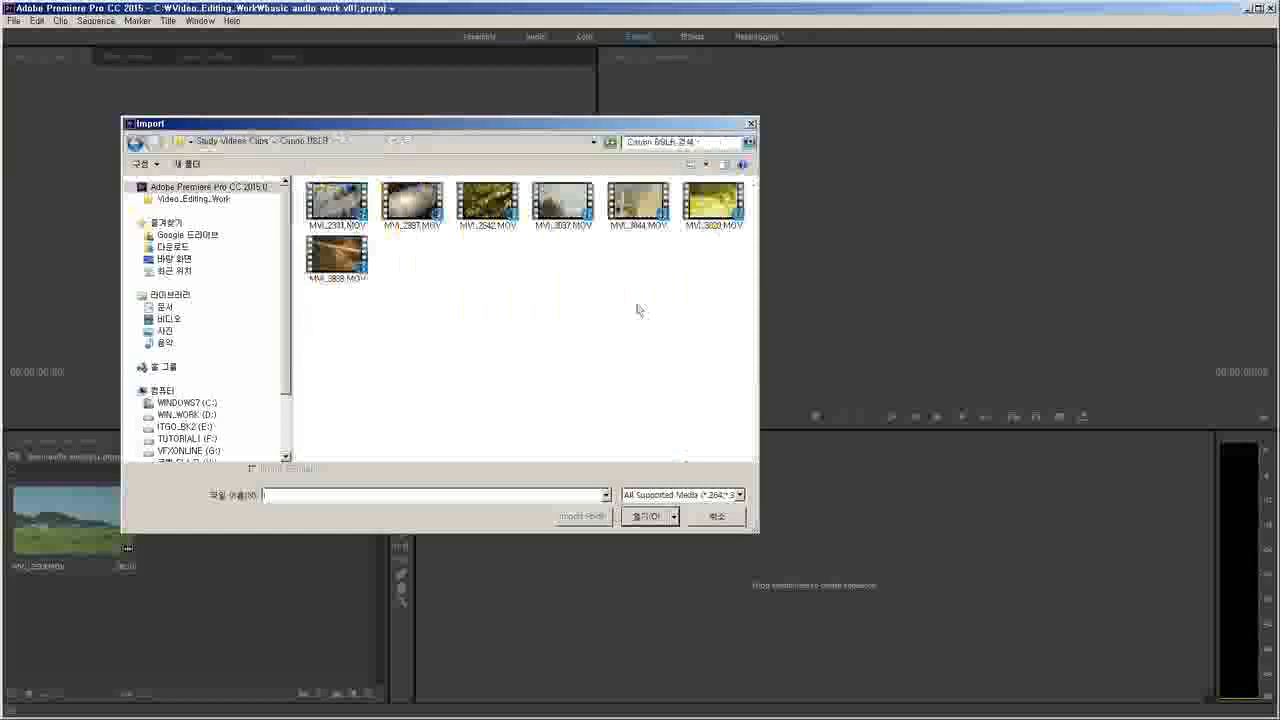
click(490, 205)
key(Return)
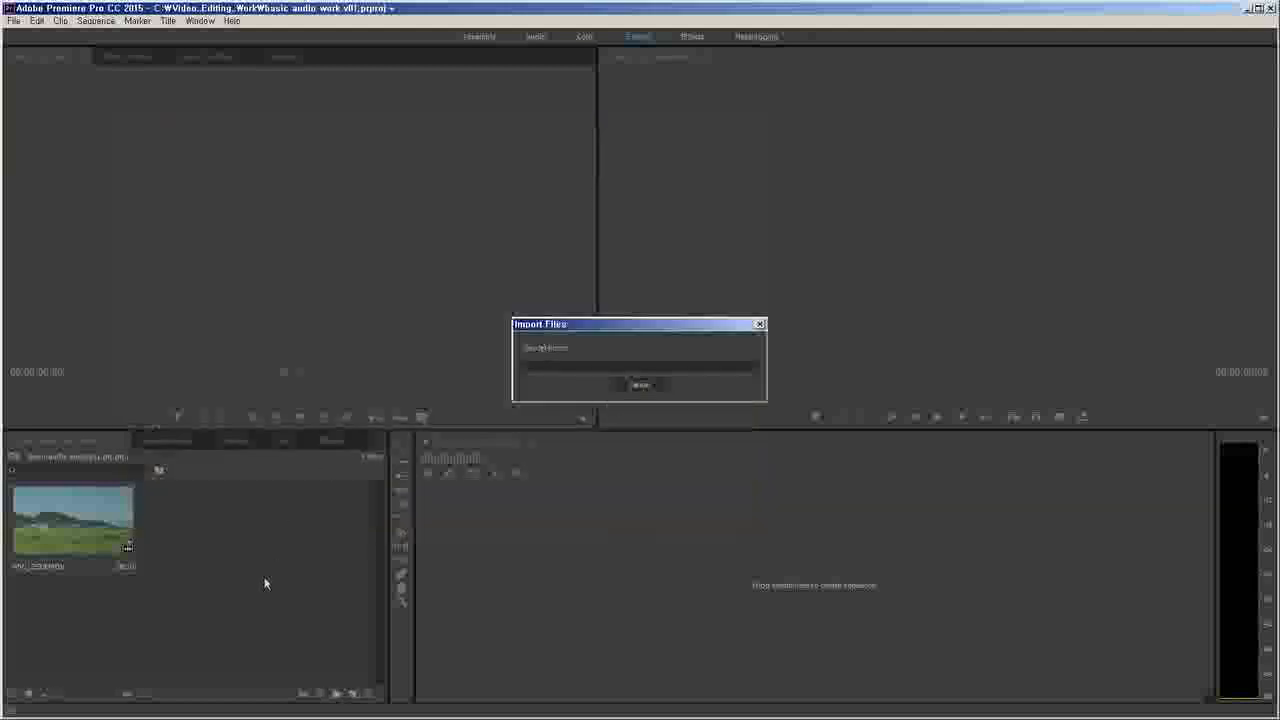
Import the mp3 track from the music folder inside Study Videos Clips
double_click(327, 614)
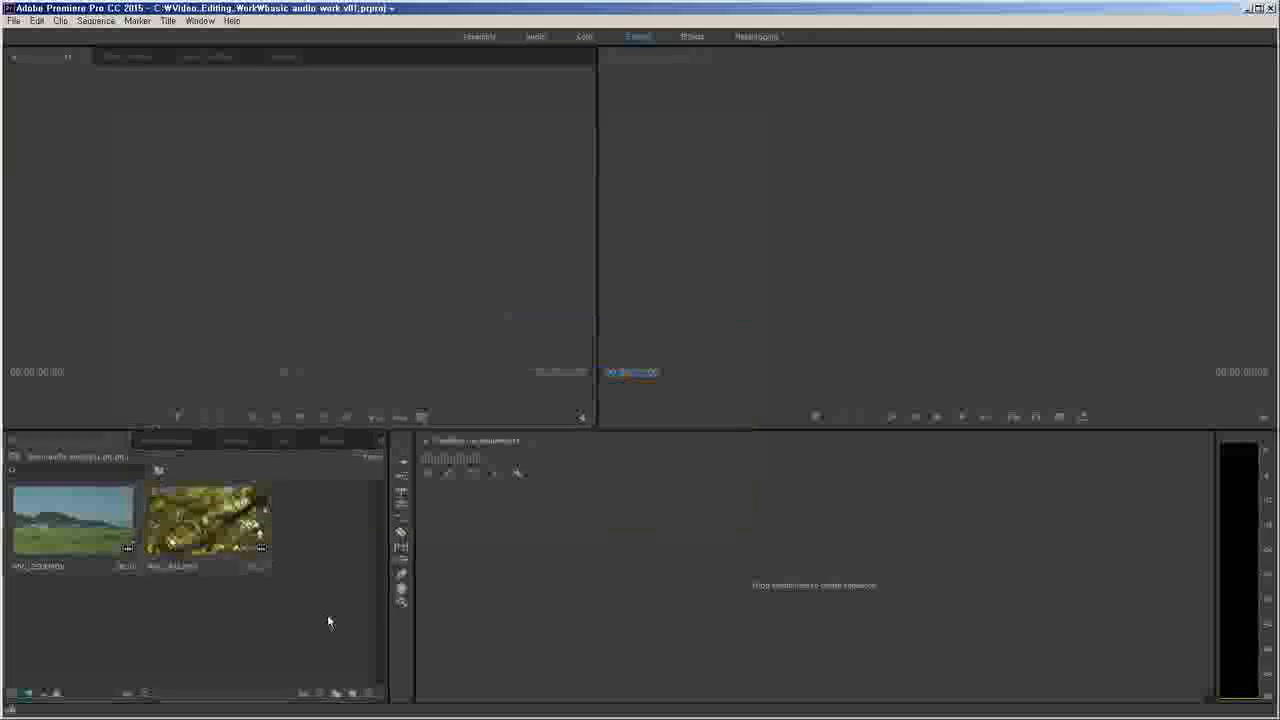
click(255, 144)
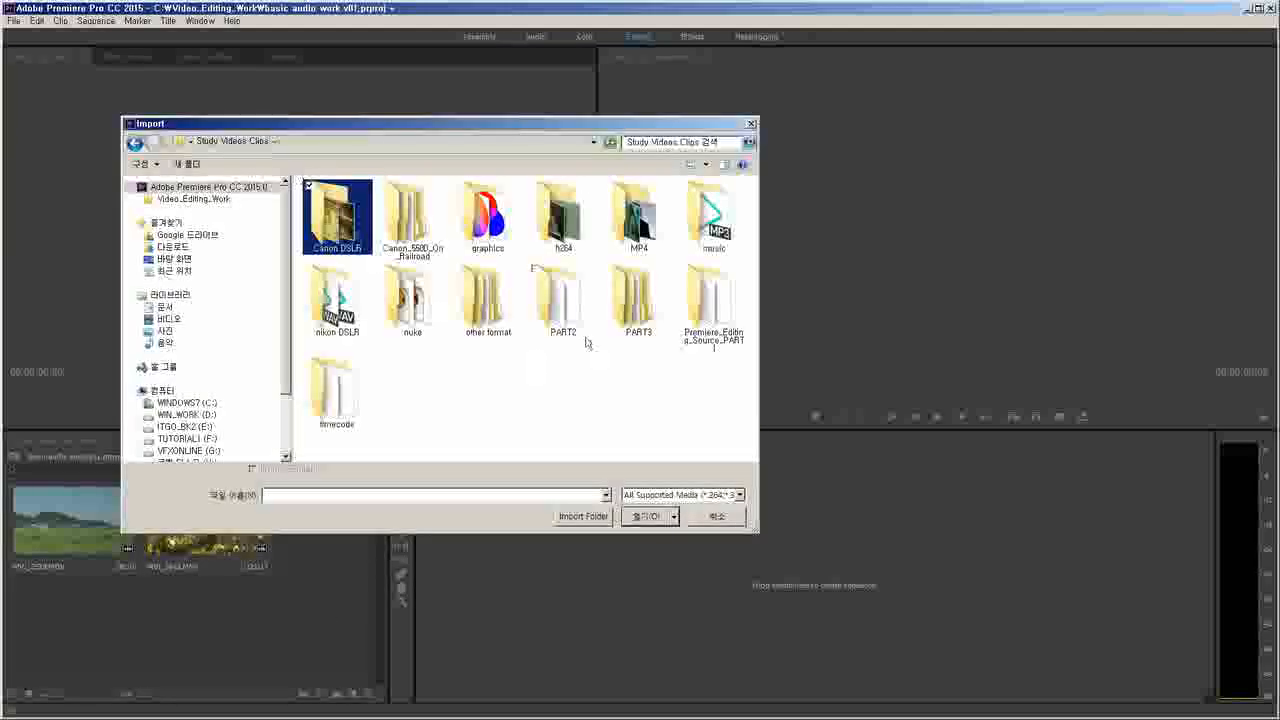
double_click(690, 230)
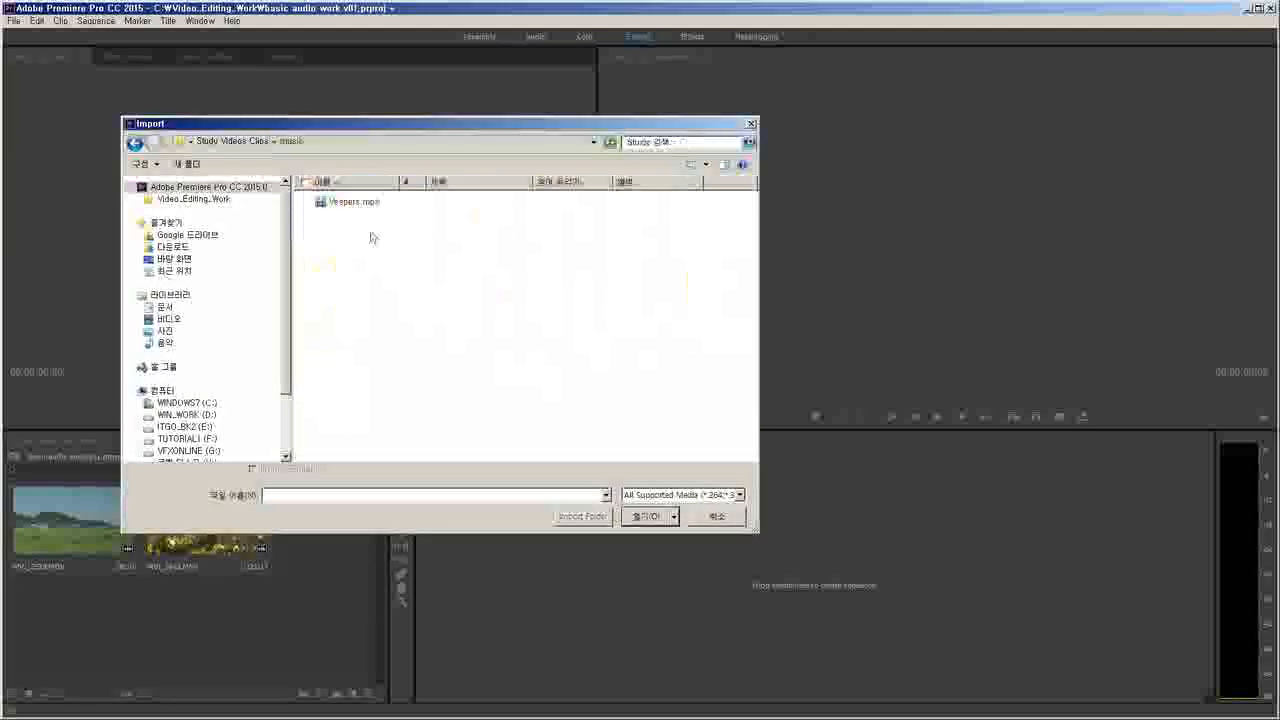
double_click(353, 204)
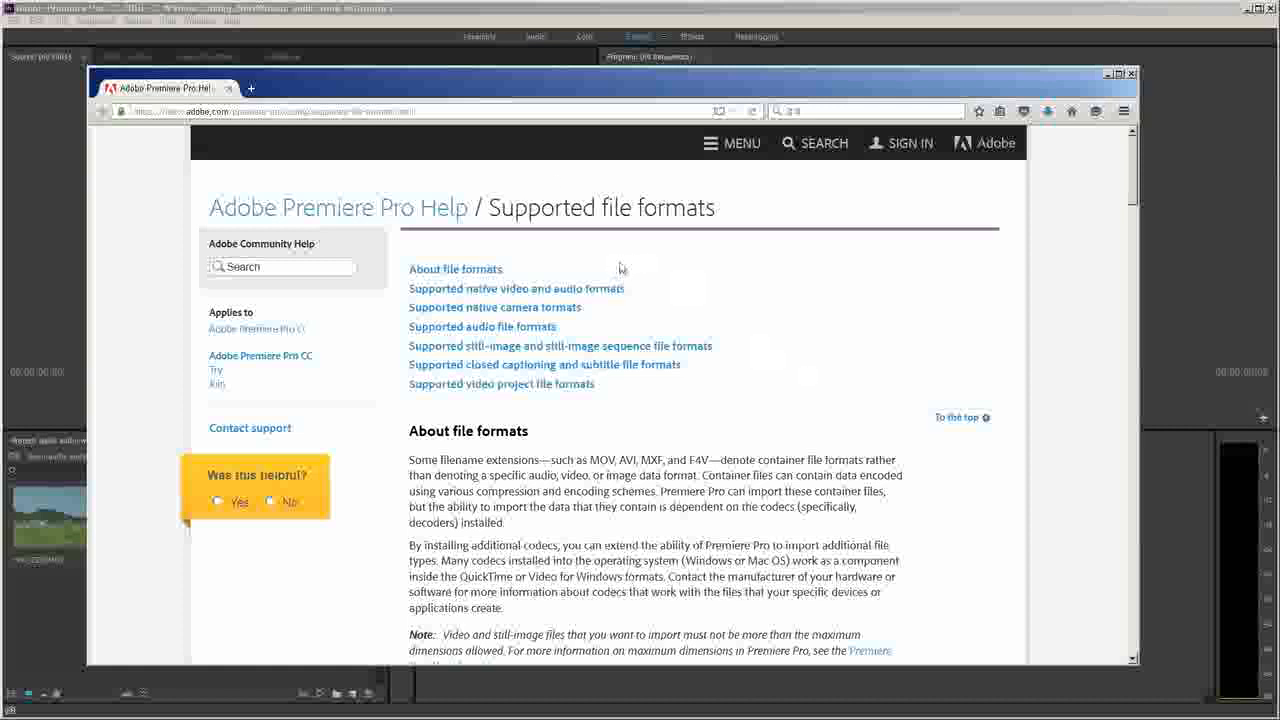
Switch to the browser's Adobe Premiere Pro Help page on supported file formats and find the Supported audio file formats section
click(430, 112)
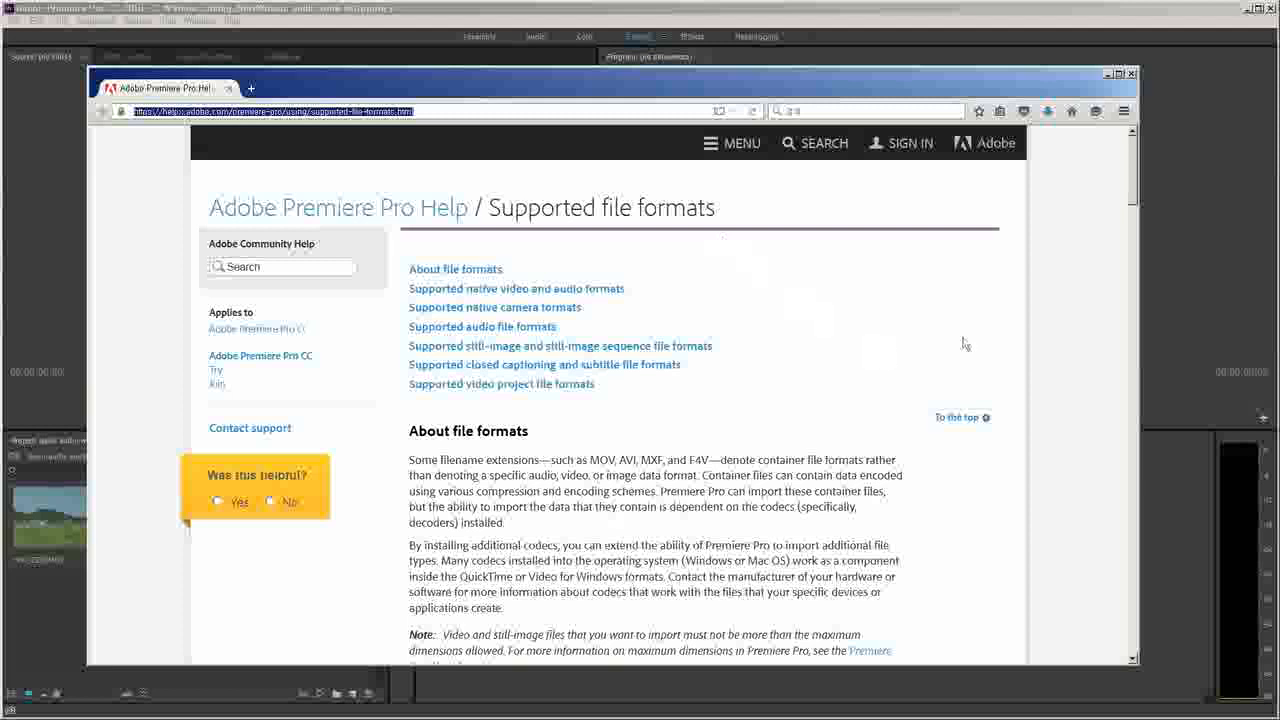
drag(1133, 184, 1091, 464)
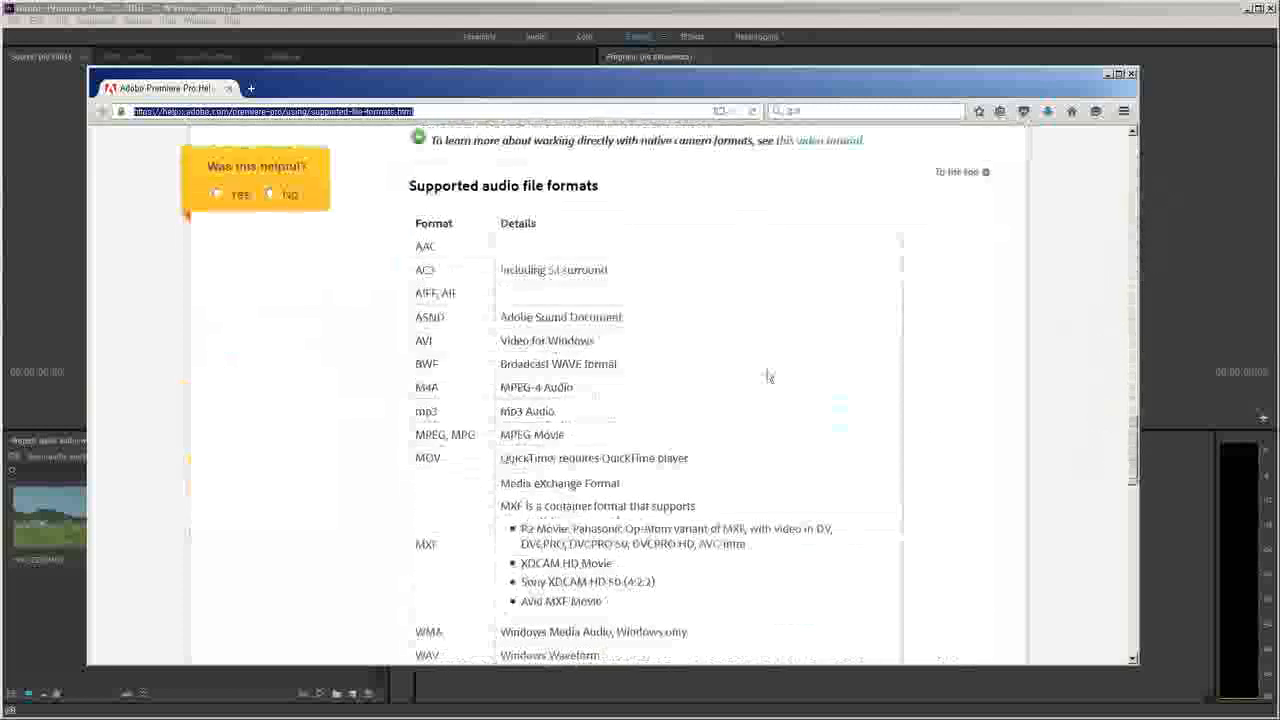
drag(410, 186, 592, 204)
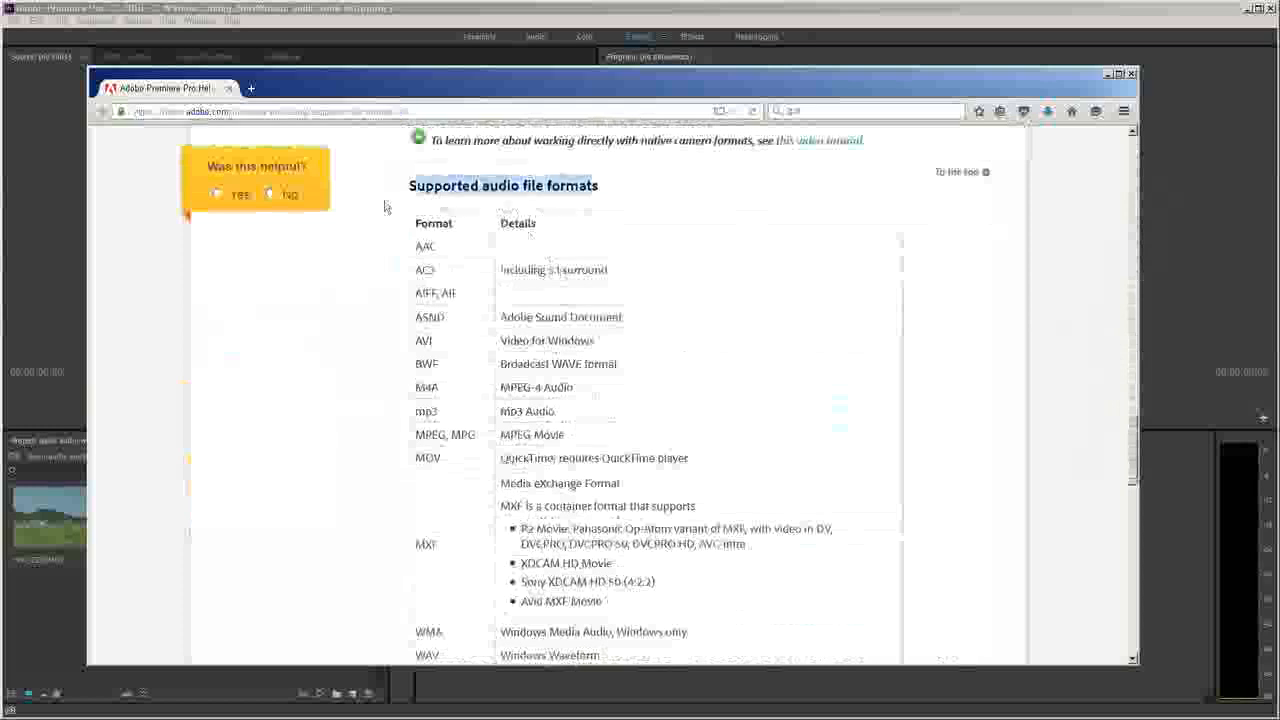
Examine the supported audio formats table from AAC through mp3, MOV and MXF down to WMA and WAV
click(674, 224)
drag(437, 248, 397, 276)
click(458, 315)
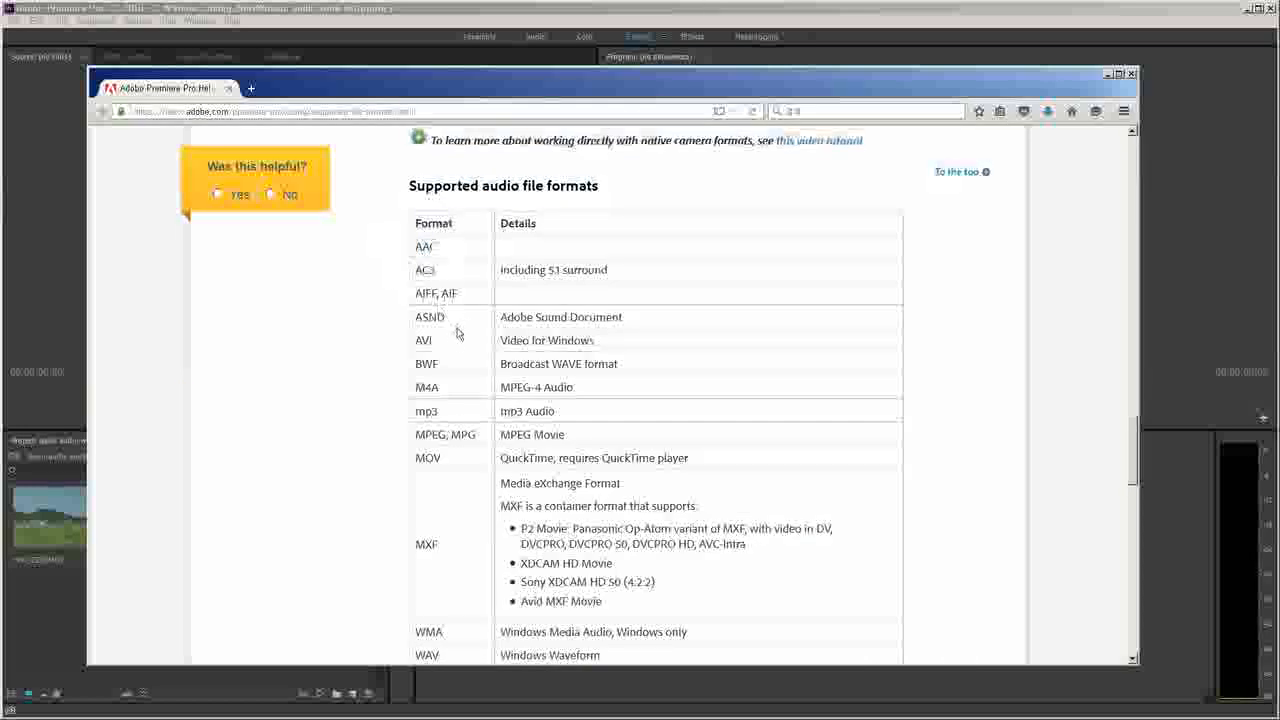
drag(436, 345, 413, 417)
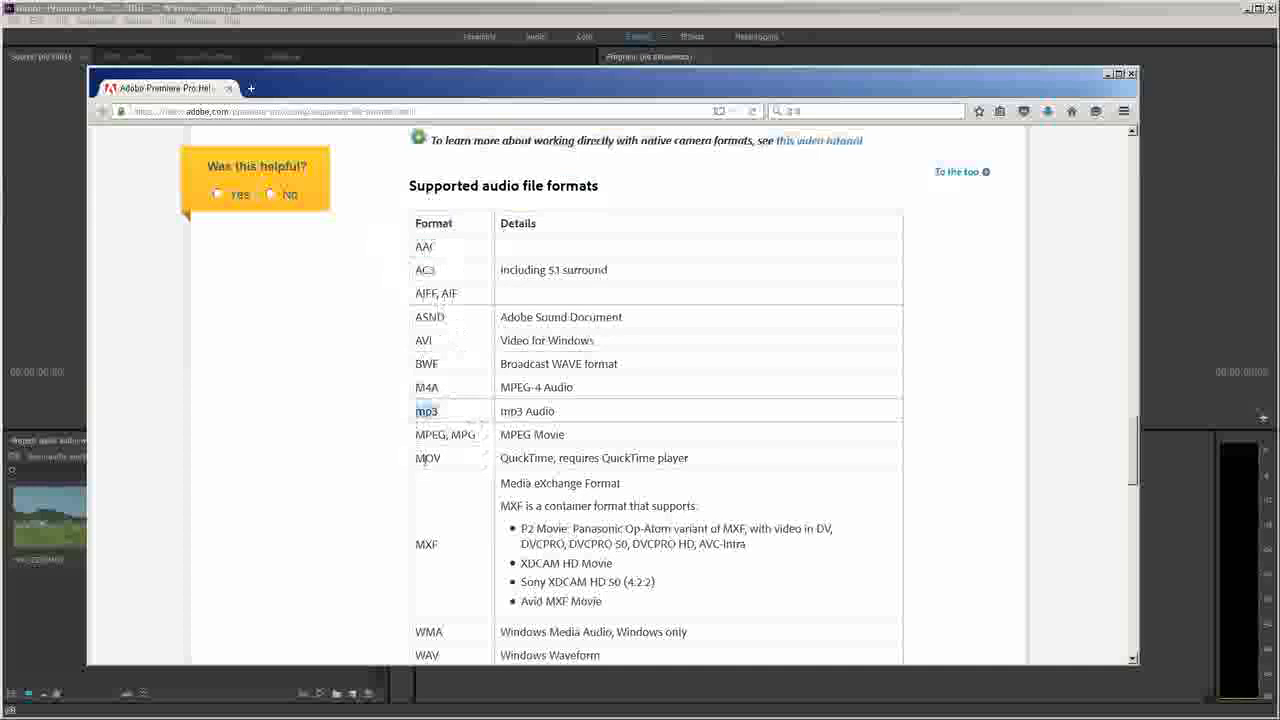
drag(443, 459, 414, 461)
drag(440, 546, 414, 546)
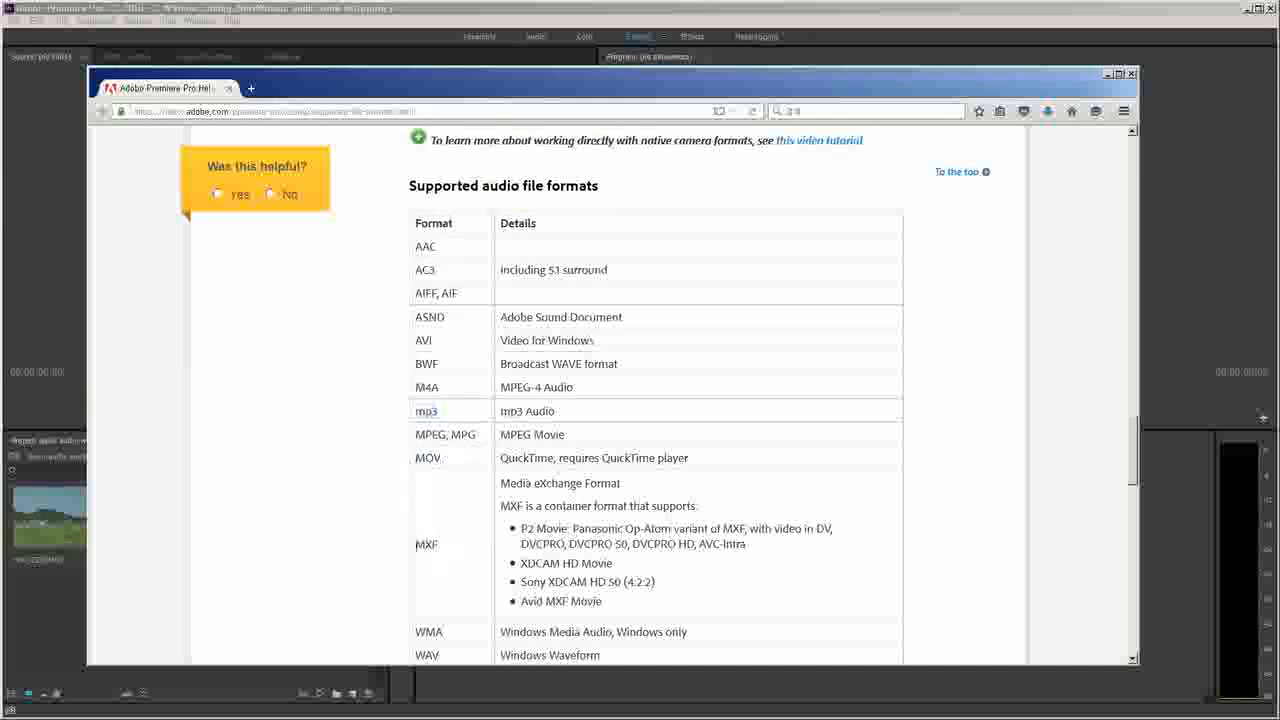
scroll(455, 351, down, 5)
drag(443, 347, 415, 367)
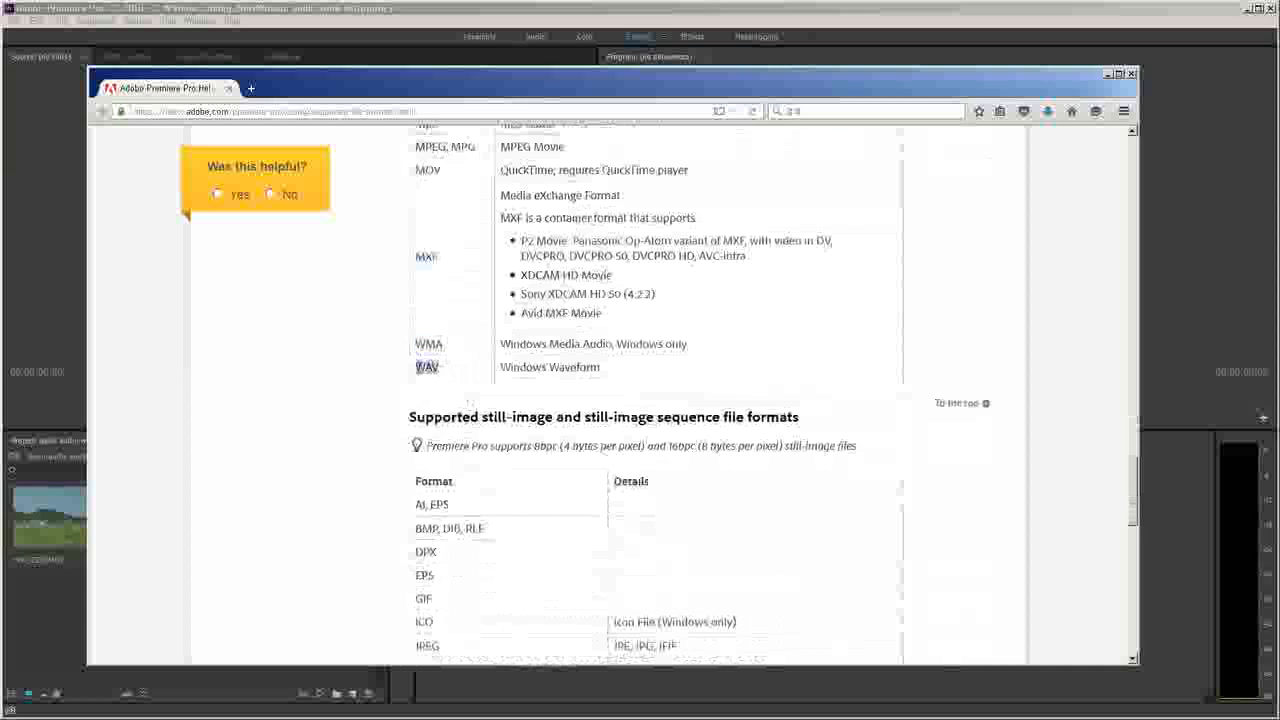
scroll(689, 408, up, 1)
scroll(689, 408, up, 5)
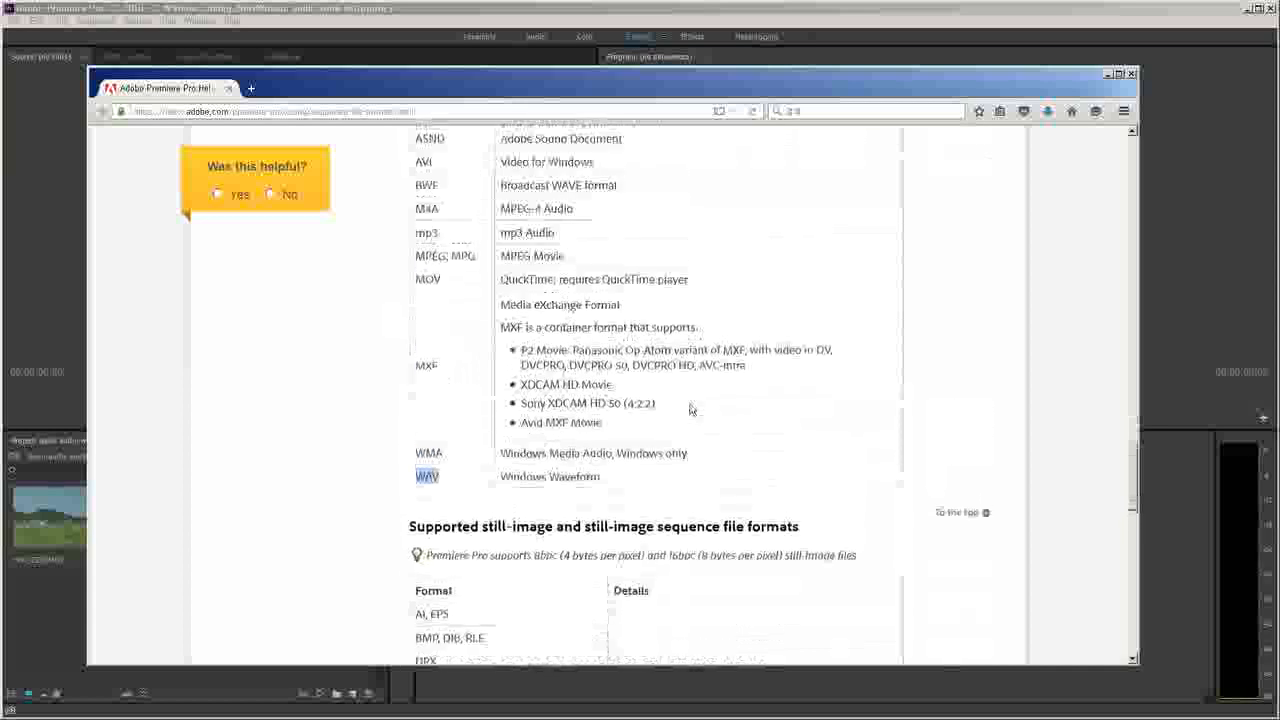
scroll(659, 493, down, 2)
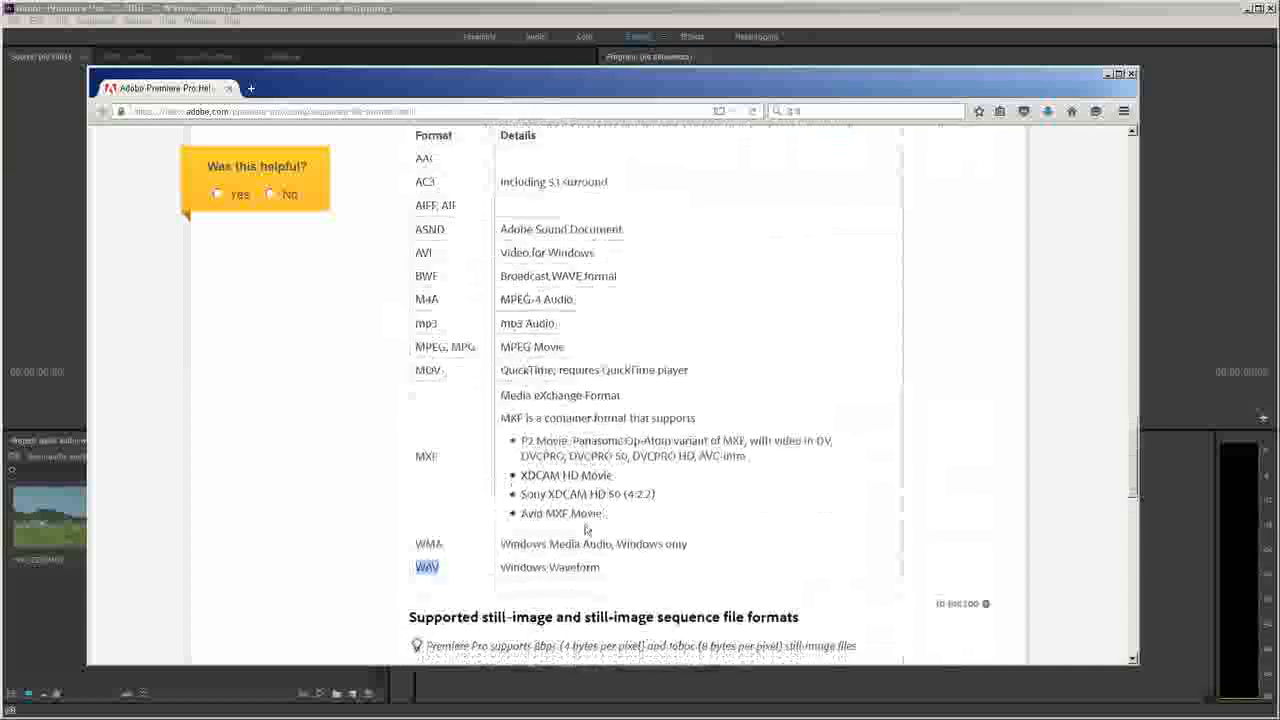
click(730, 528)
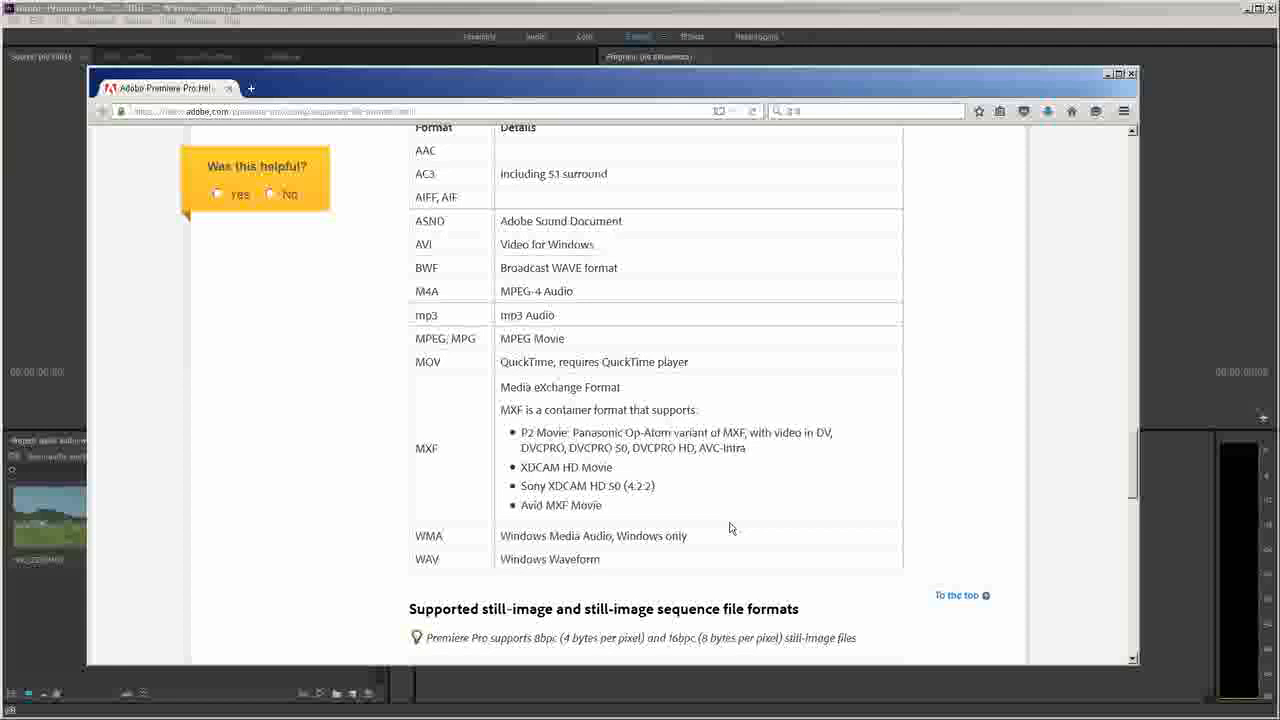
mouse_move(442, 558)
mouse_down()
mouse_move(395, 561)
mouse_move(422, 562)
mouse_up()
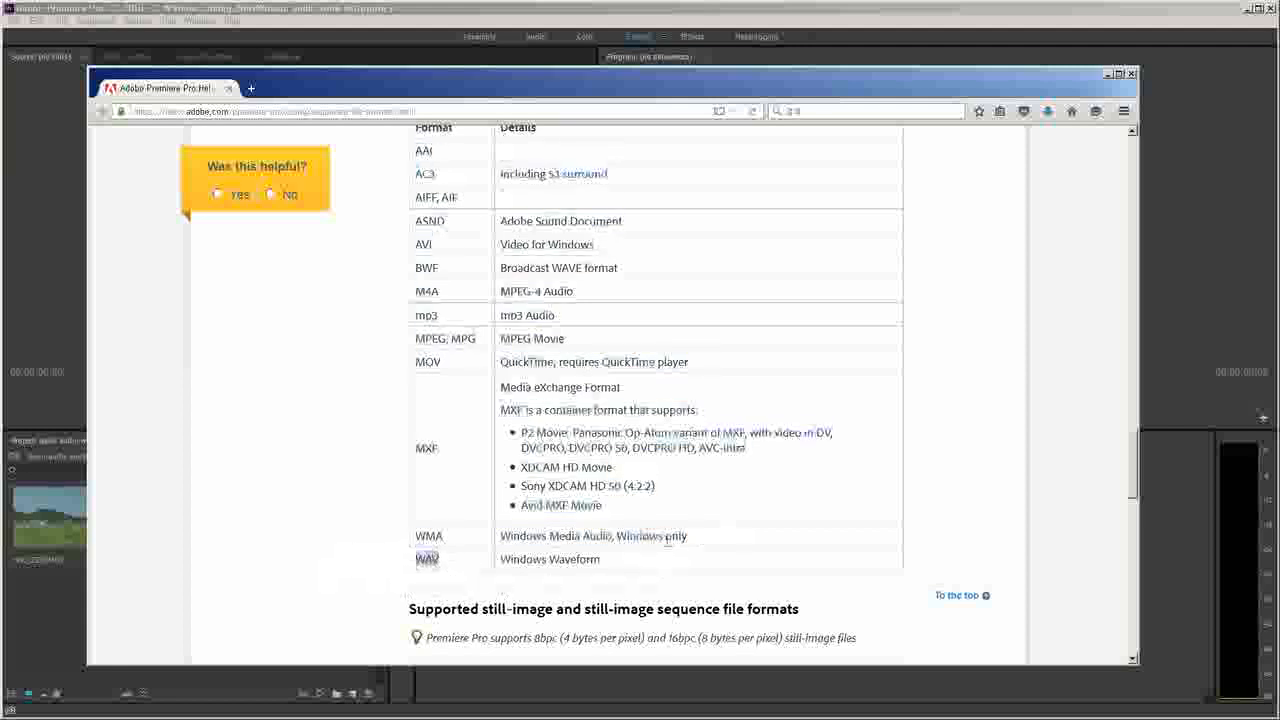
Compare the BWF, AAC, AIFF, AC3, MXF and mp3 entries in the supported audio formats table
scroll(700, 520, up, 2)
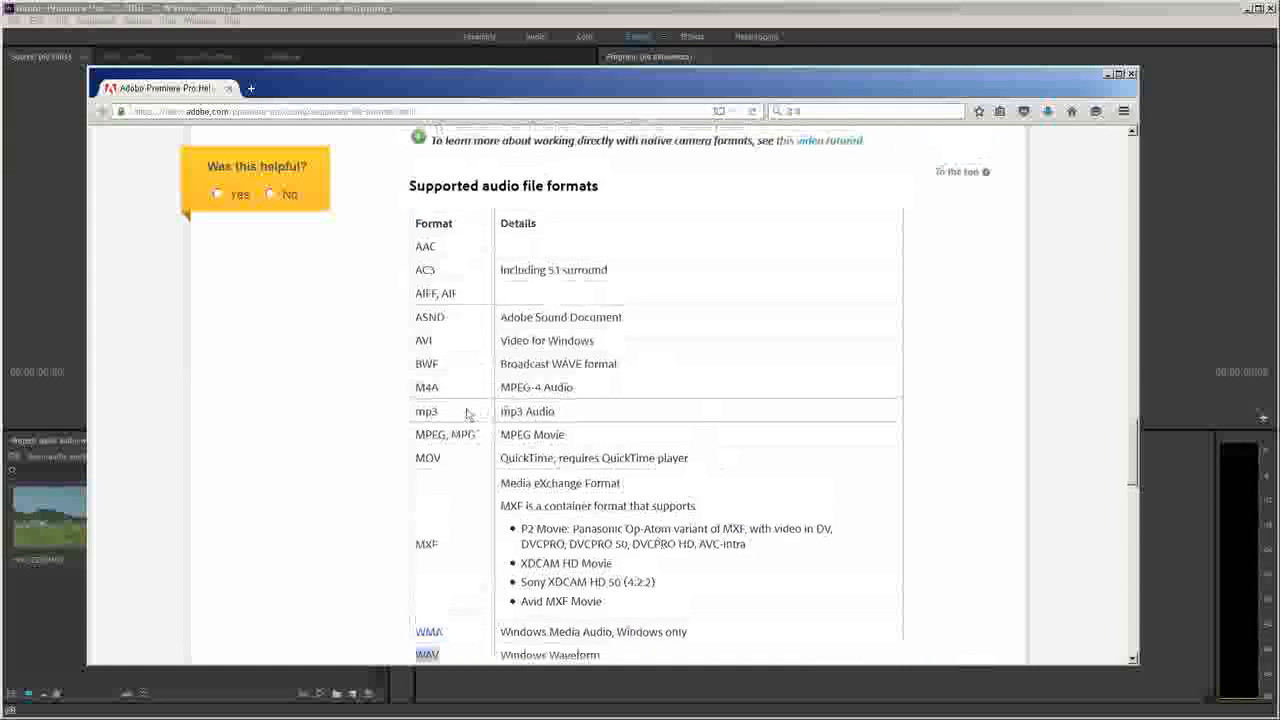
click(503, 434)
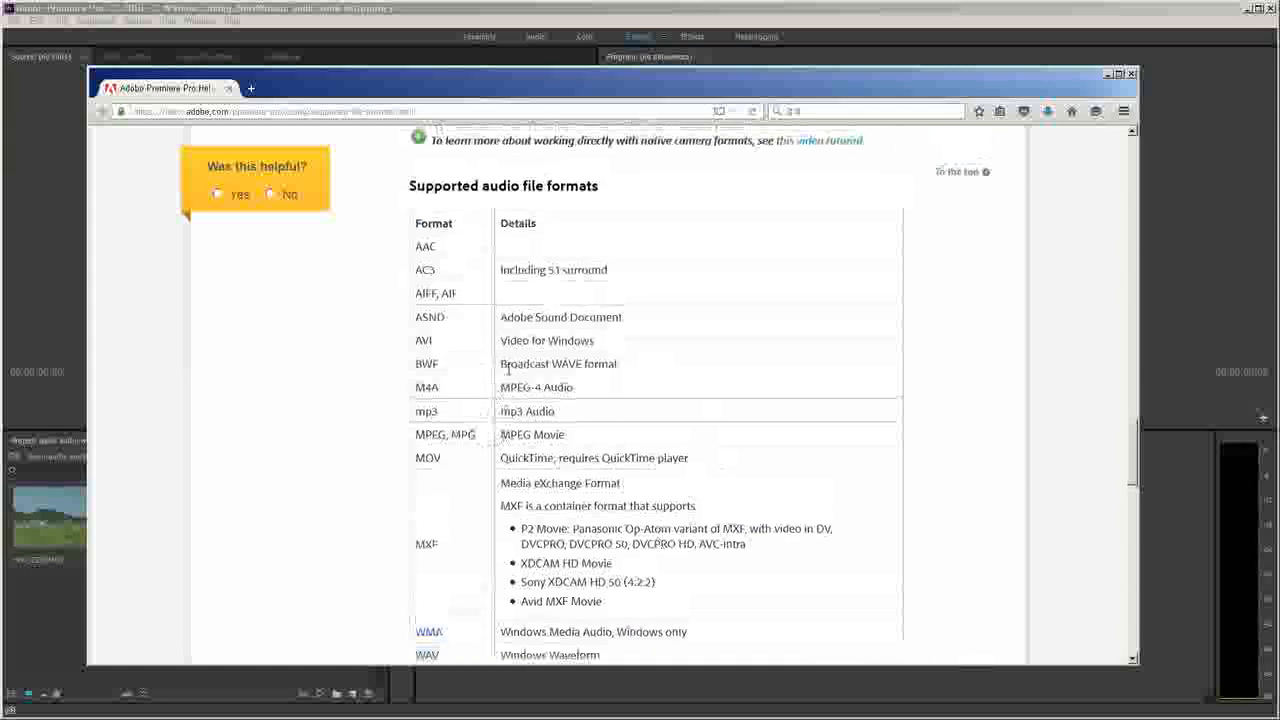
drag(501, 364, 616, 372)
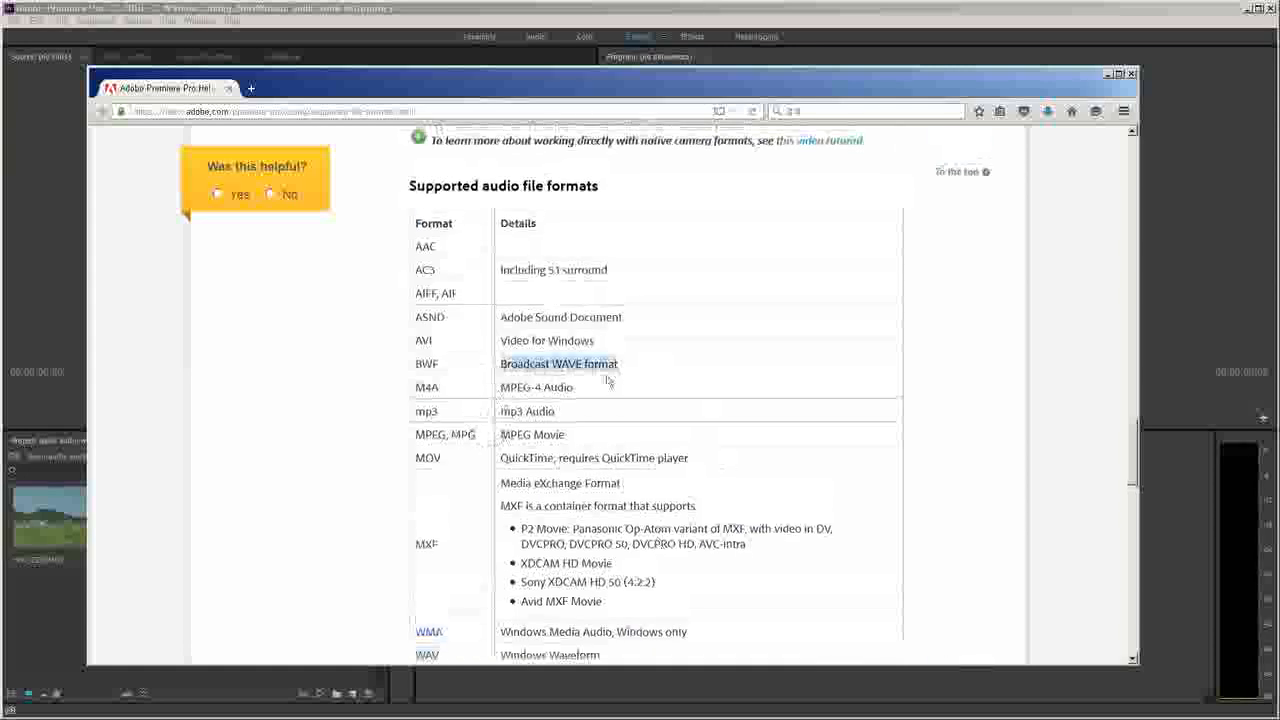
click(430, 366)
double_click(430, 366)
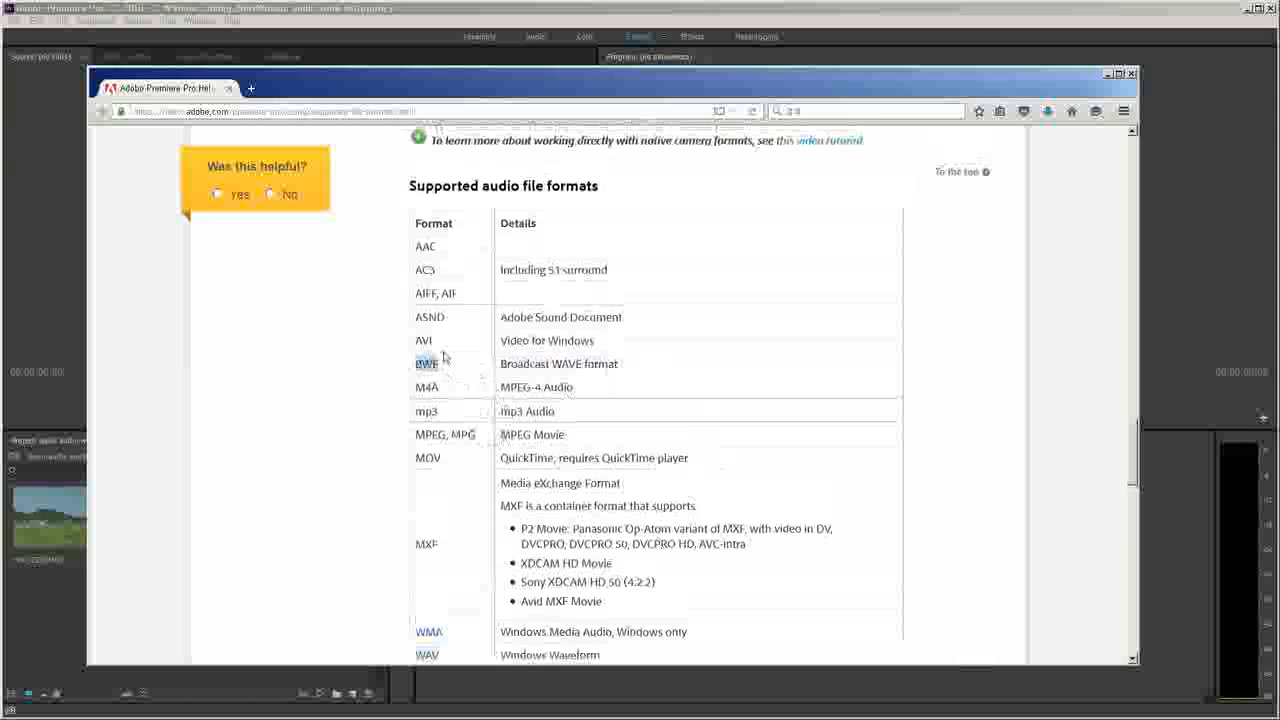
double_click(425, 247)
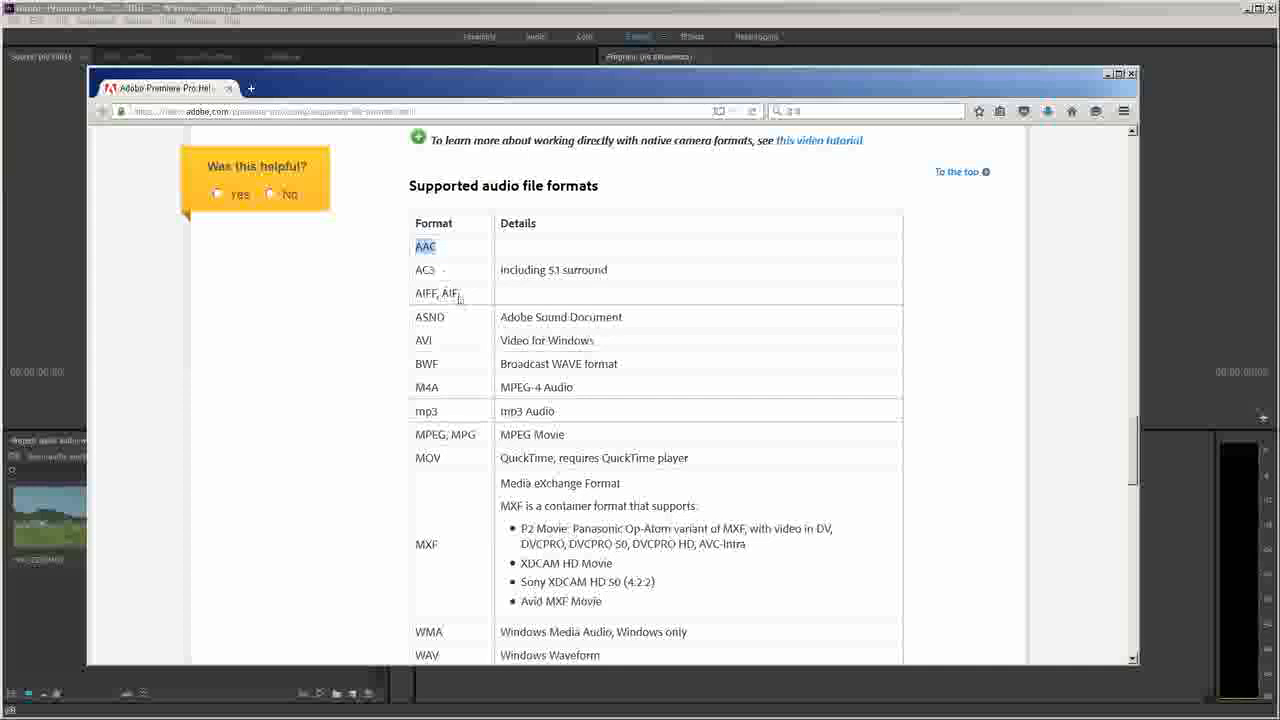
drag(460, 298, 412, 296)
double_click(417, 277)
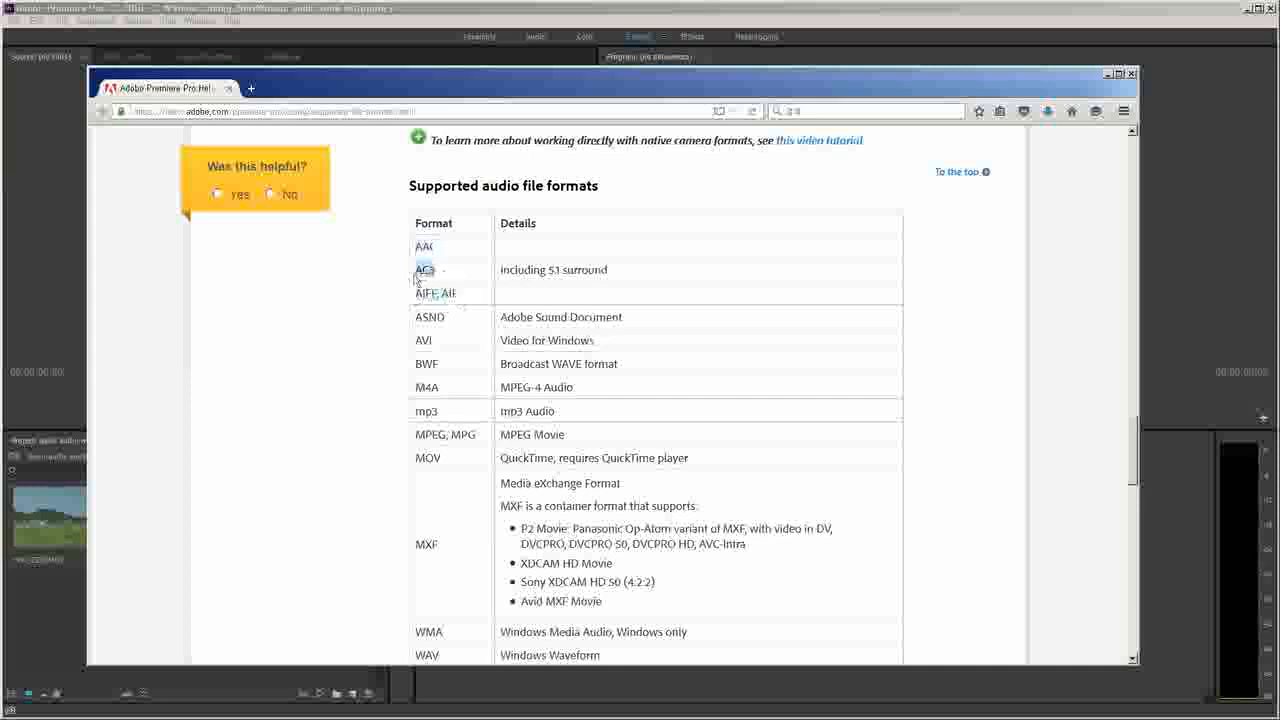
double_click(416, 546)
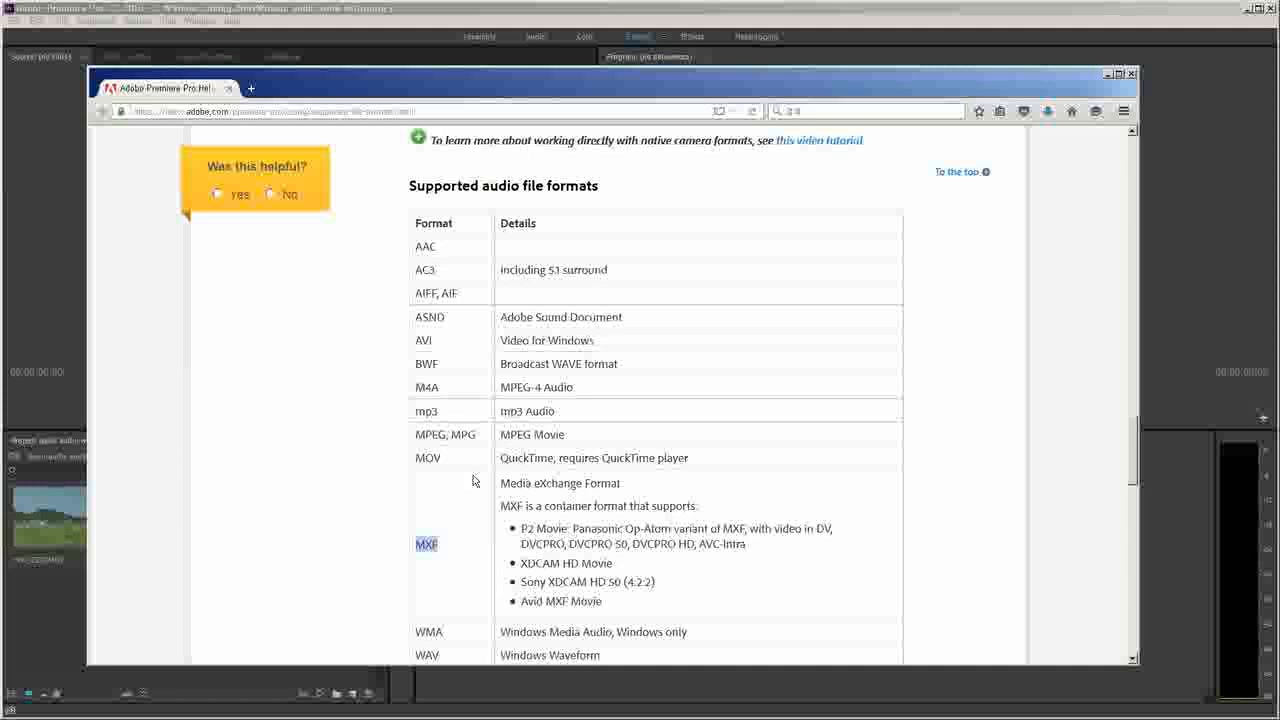
drag(450, 418, 412, 418)
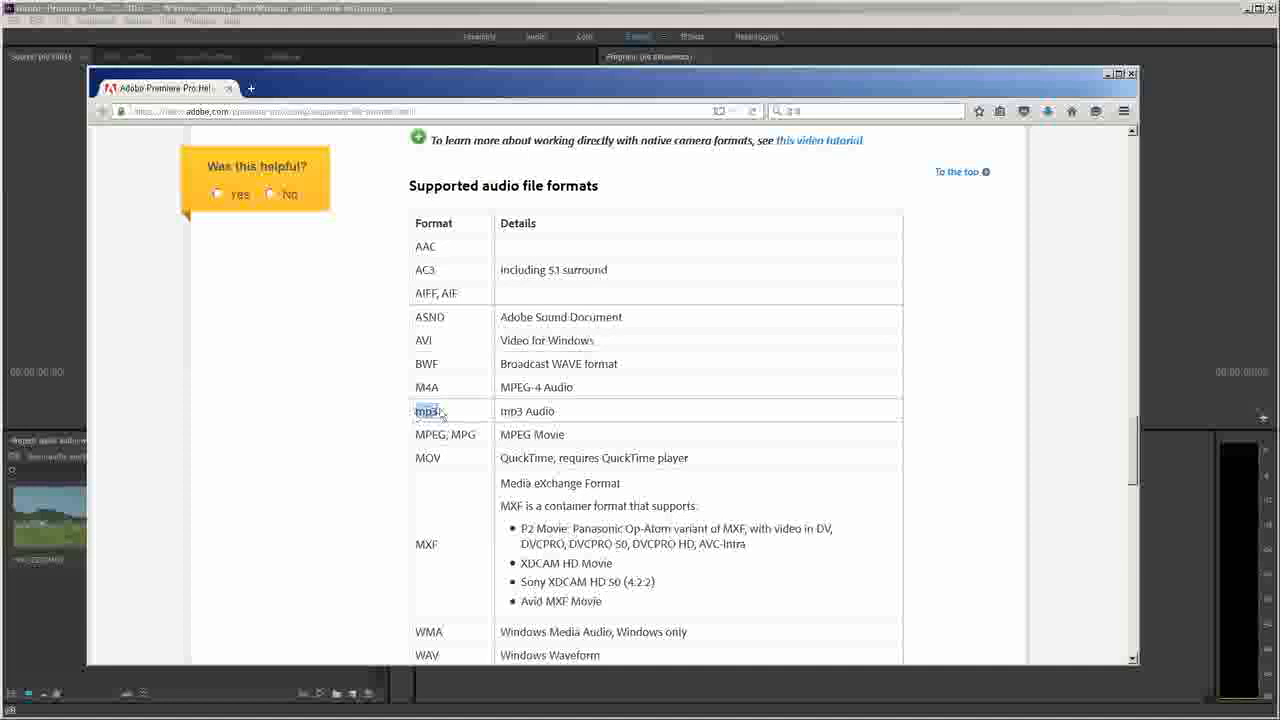
drag(468, 408, 417, 415)
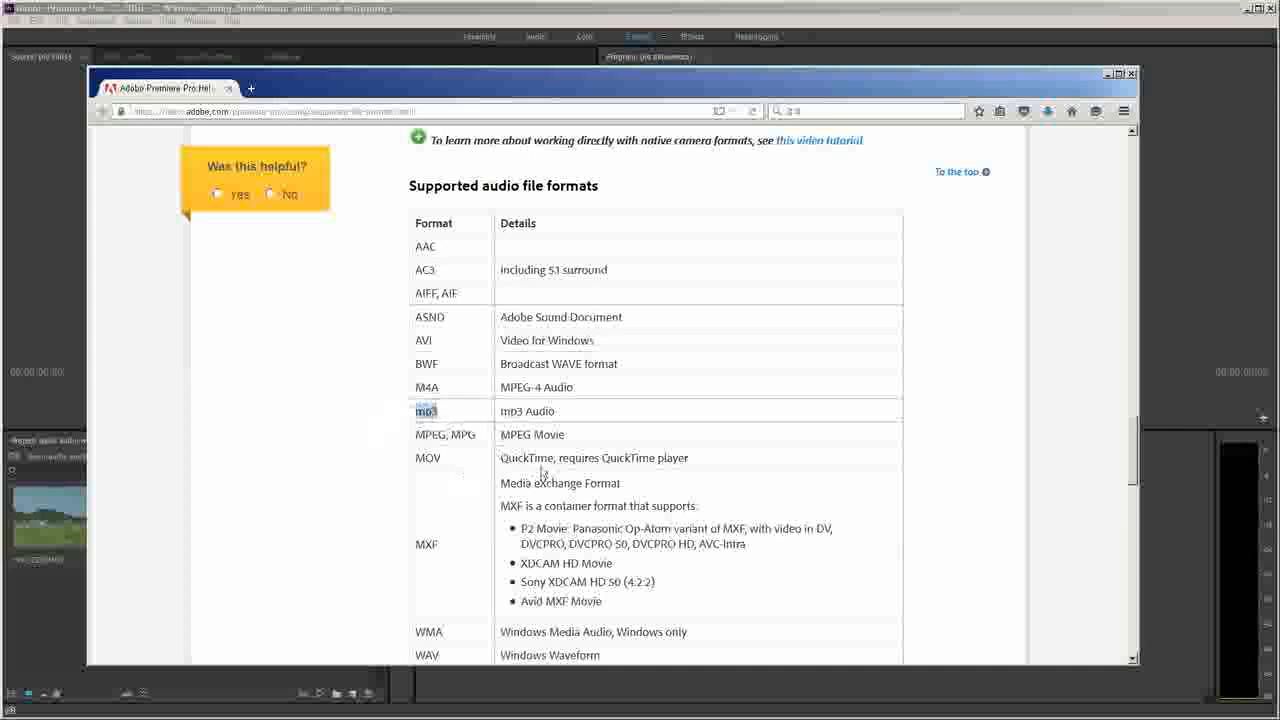
Compare the AIFF, mp3 and WAV entries in the supported audio formats table
scroll(541, 470, down, 5)
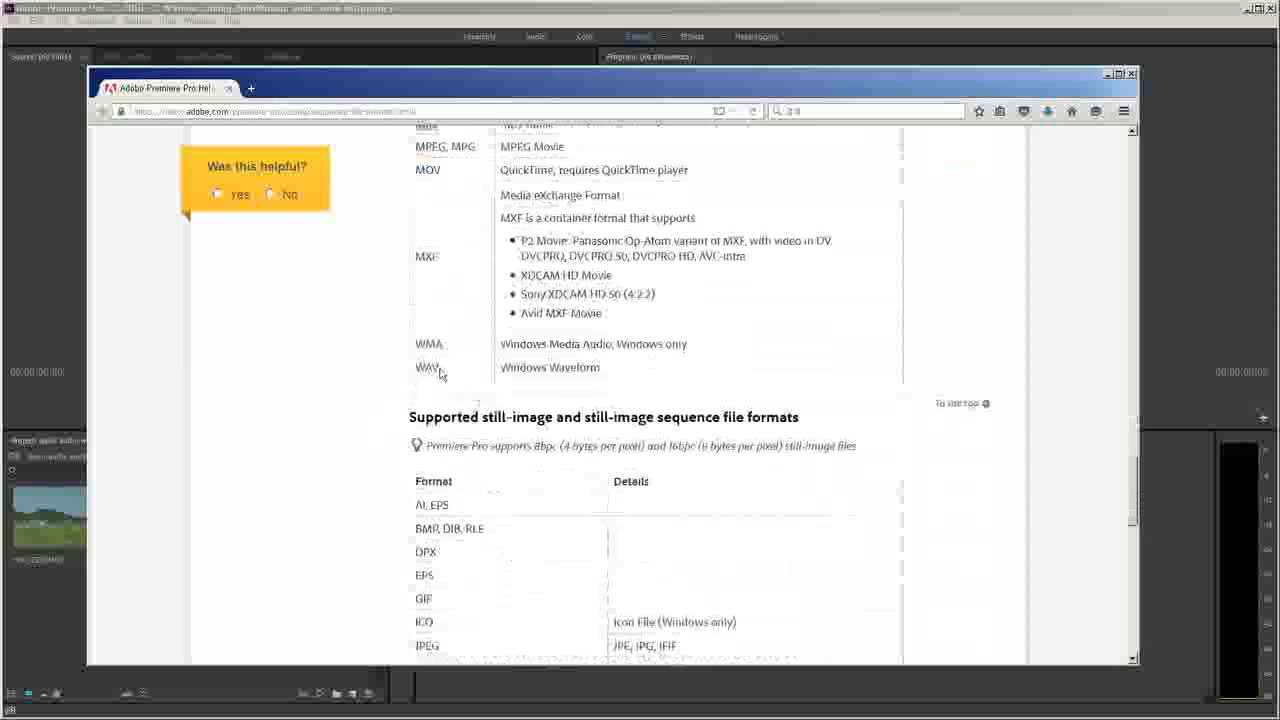
scroll(450, 390, up, 6)
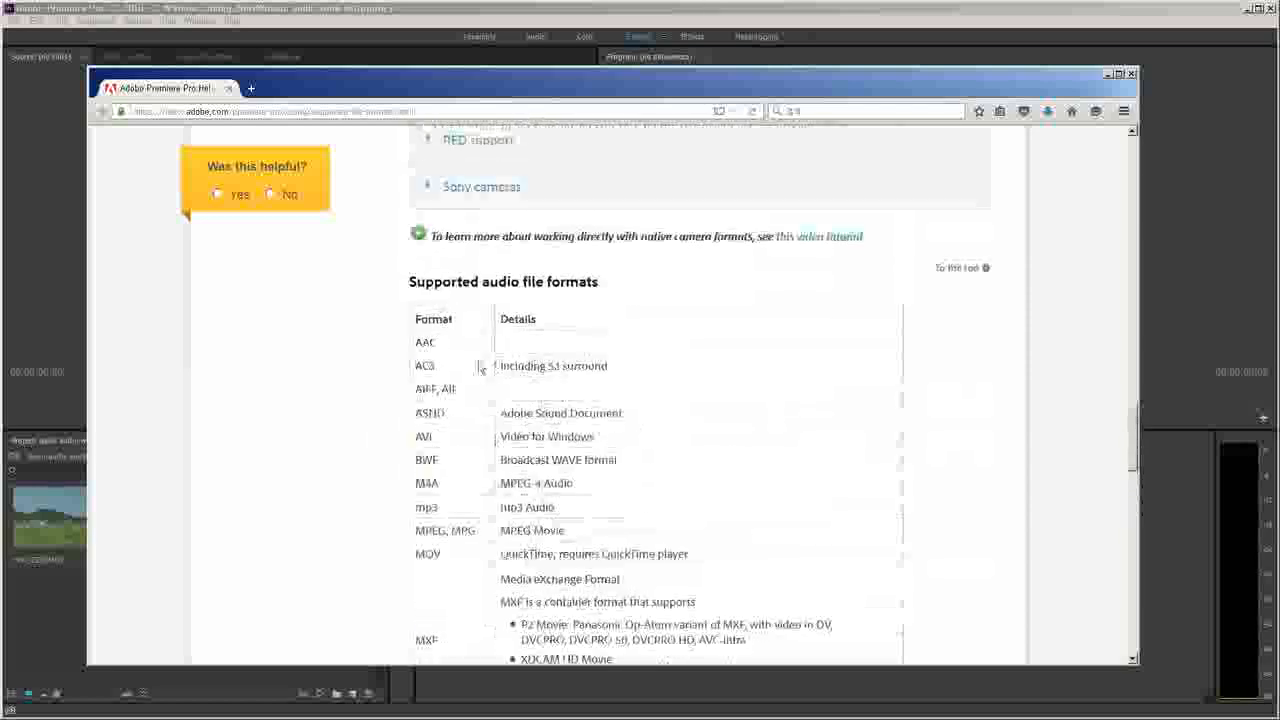
drag(460, 390, 413, 395)
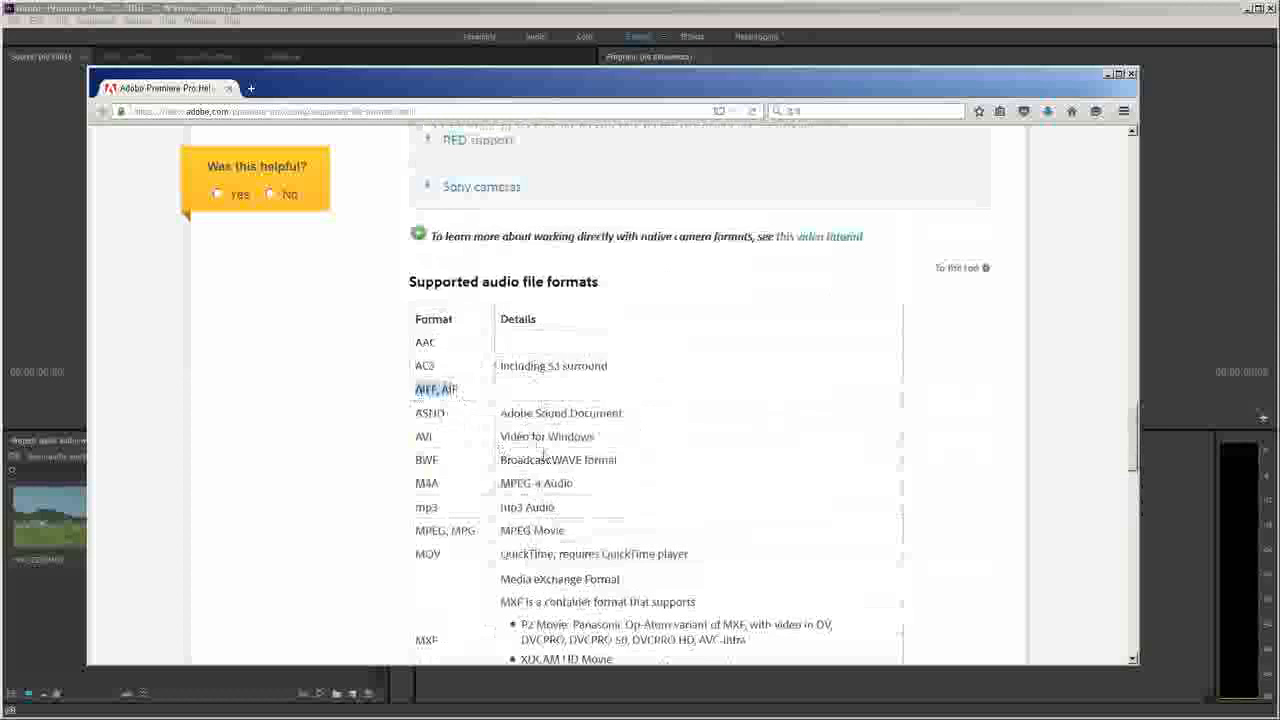
scroll(544, 455, down, 2)
double_click(427, 411)
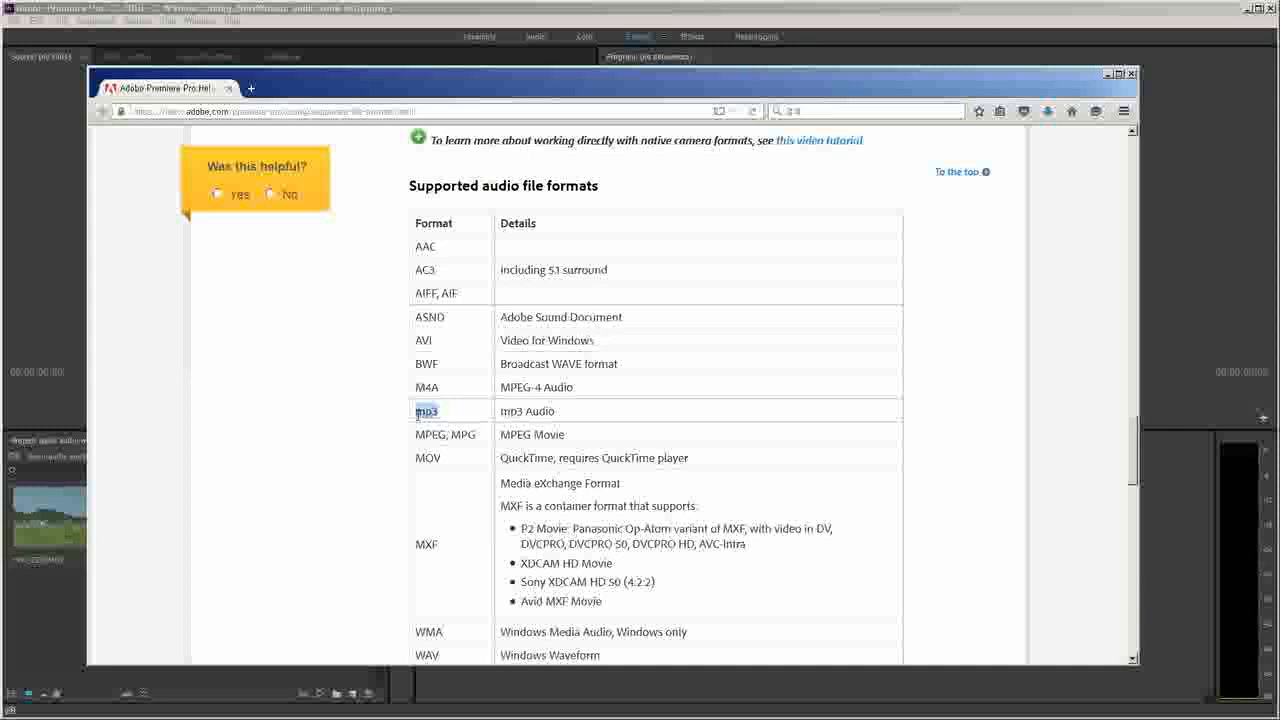
scroll(420, 415, down, 4)
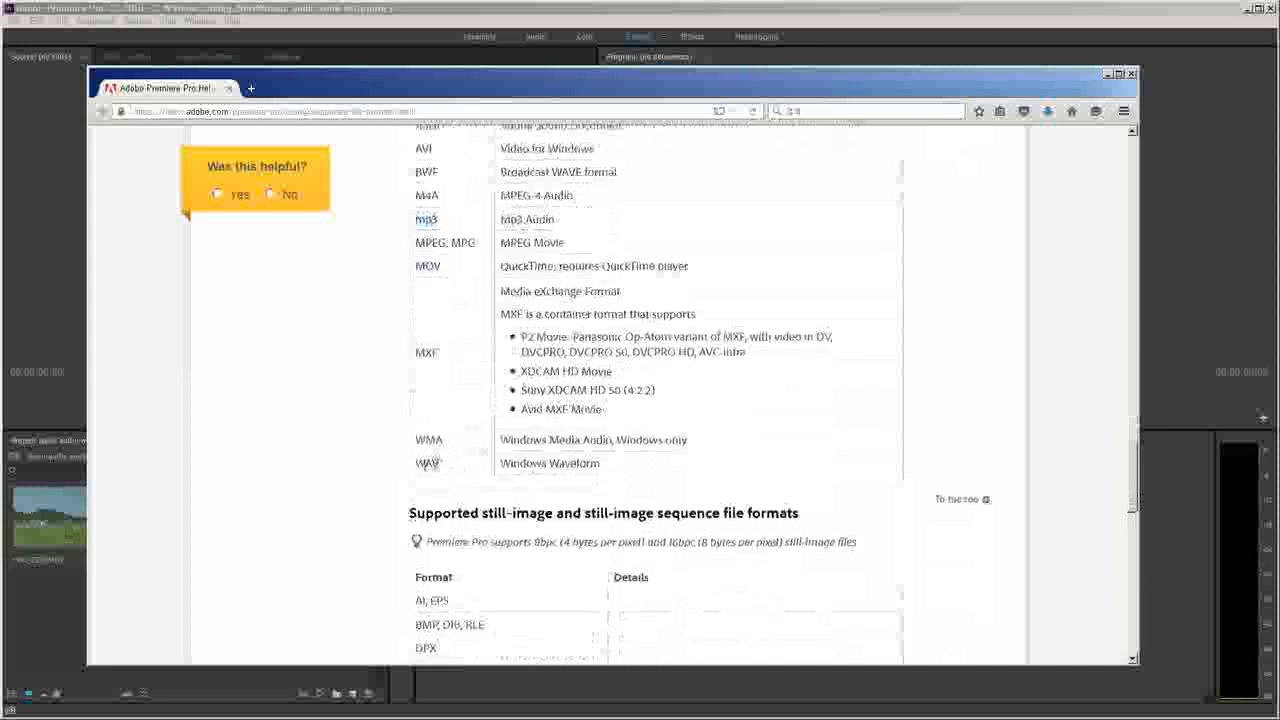
double_click(427, 463)
Return to Premiere Pro, load the mp3 music clip into the Source Monitor and open the clip's properties
click(1107, 74)
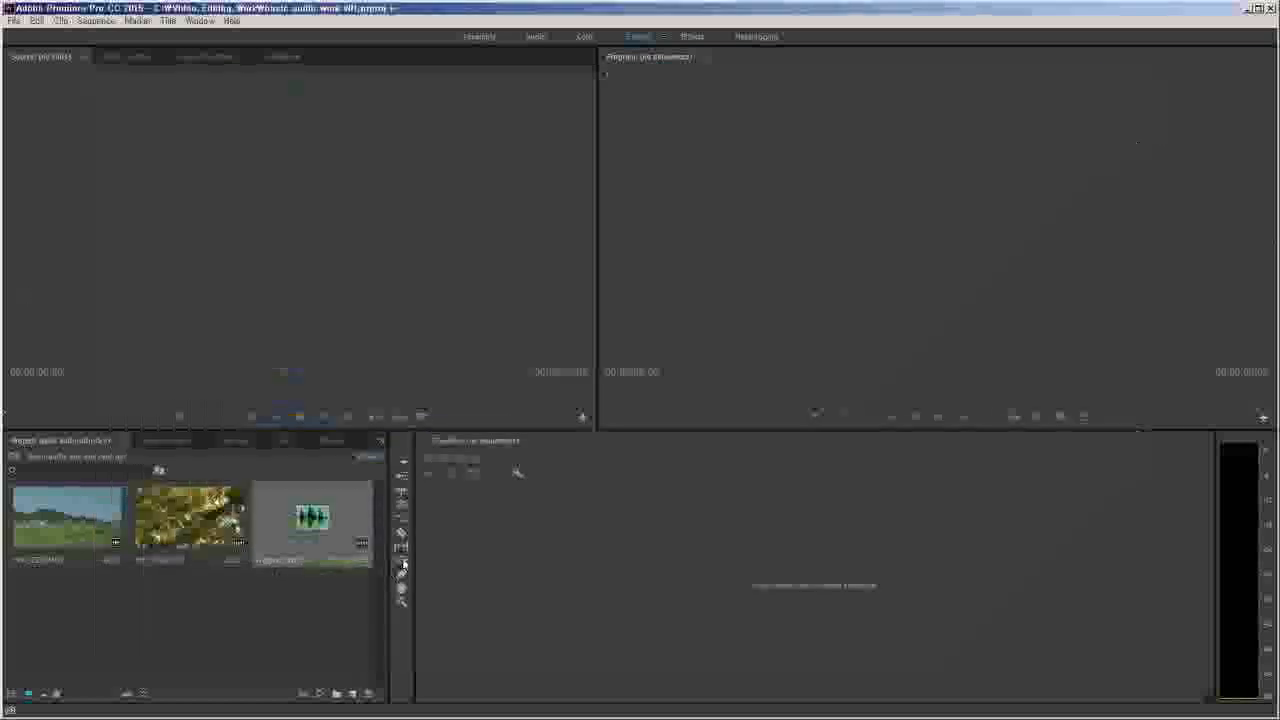
double_click(313, 518)
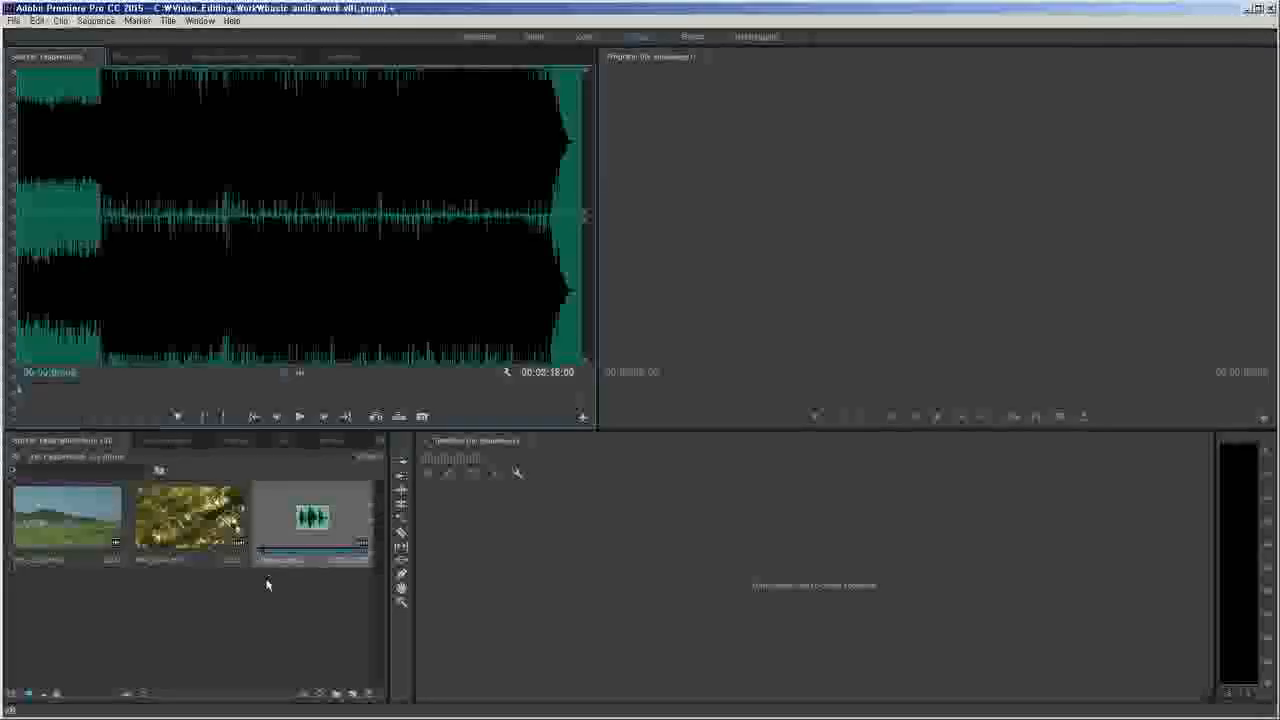
right_click(343, 519)
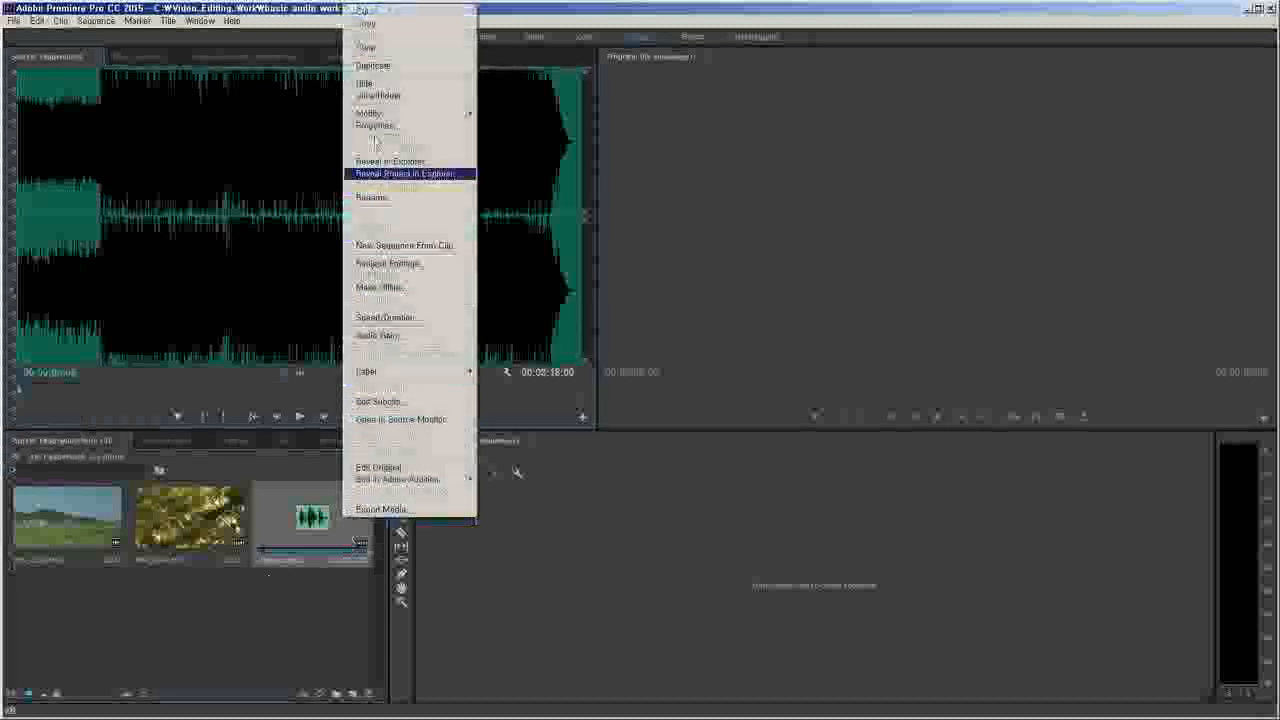
click(401, 126)
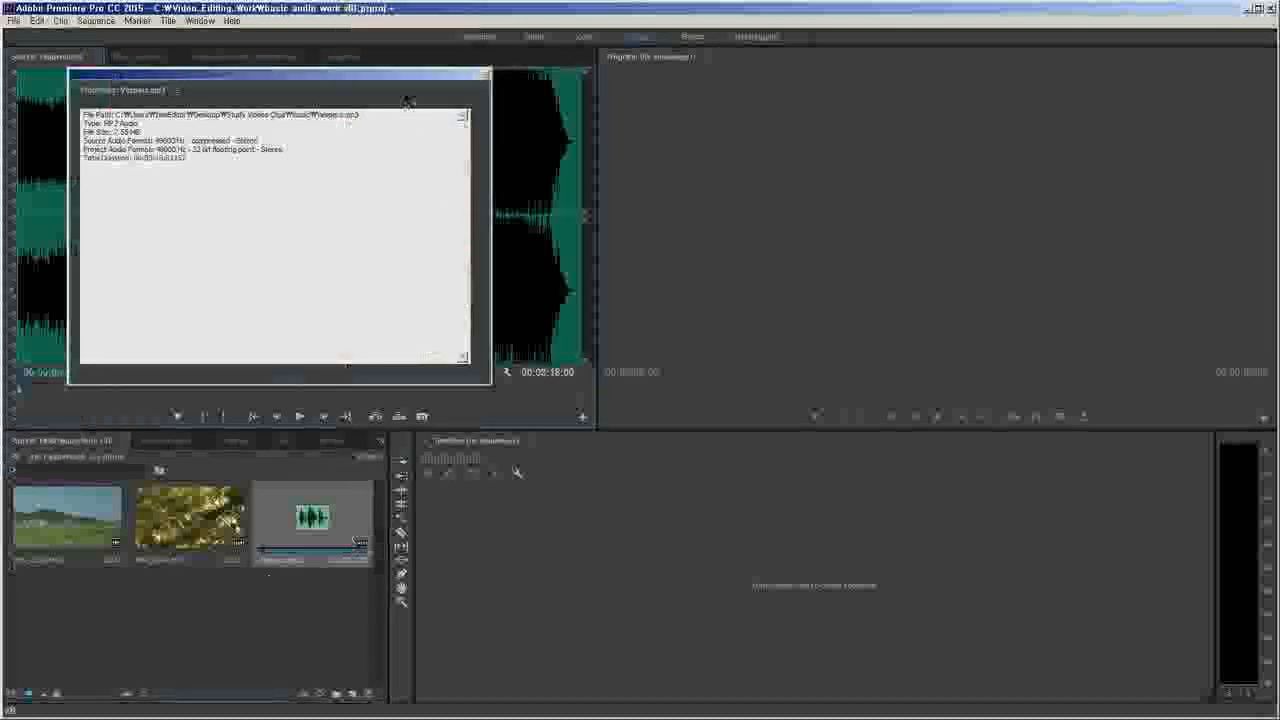
Examine the mp3 clip's file type, source and project audio formats, compression and stereo channels in its properties, then close them
drag(455, 80, 1000, 314)
drag(701, 376, 728, 386)
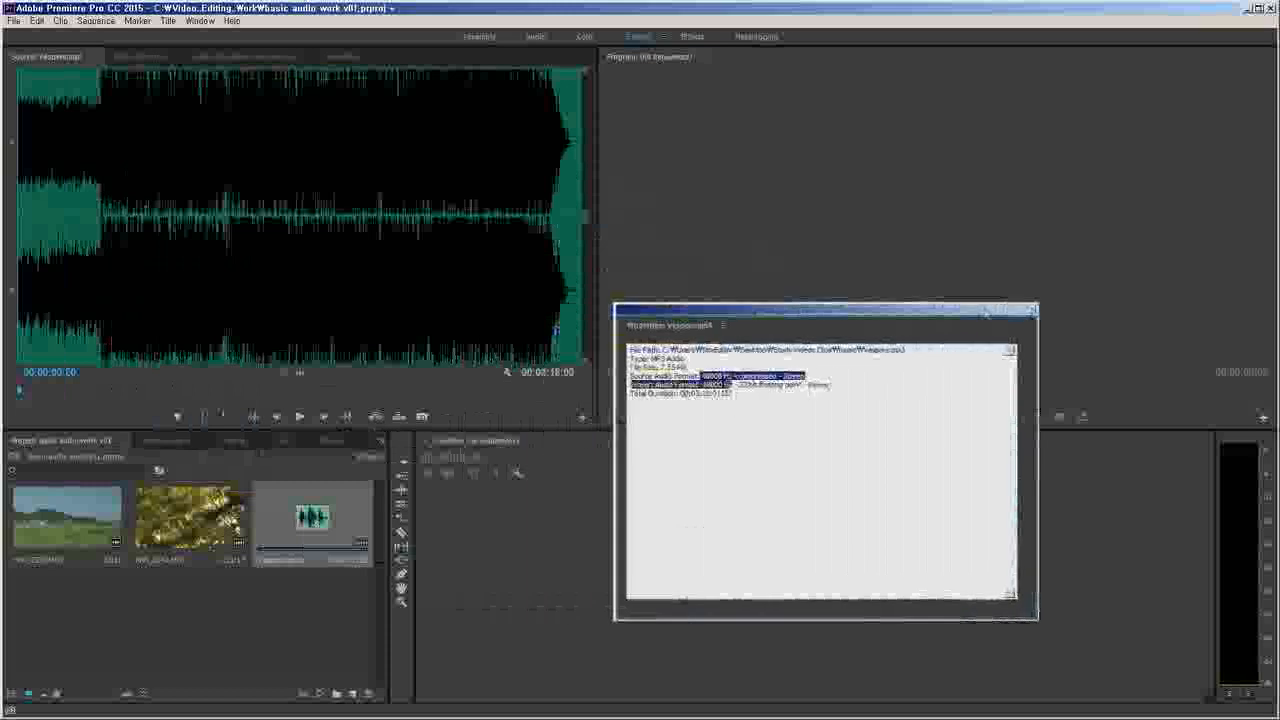
click(745, 382)
double_click(748, 377)
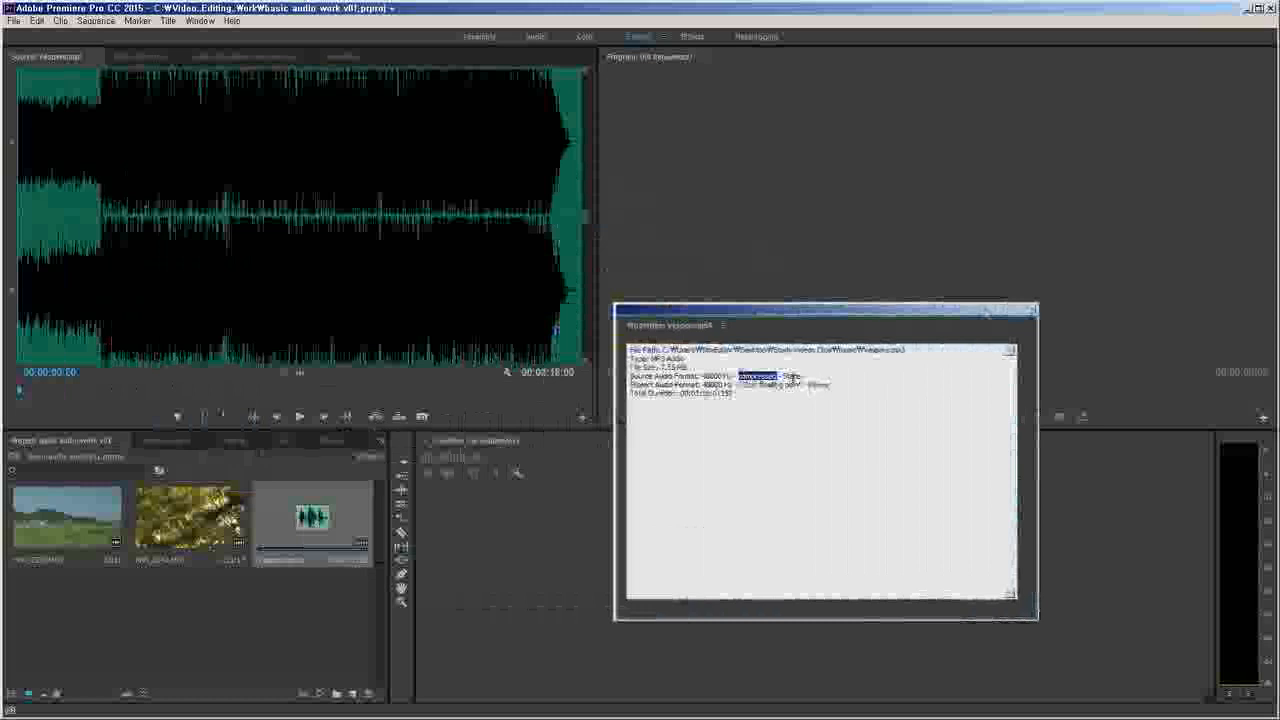
drag(785, 376, 803, 385)
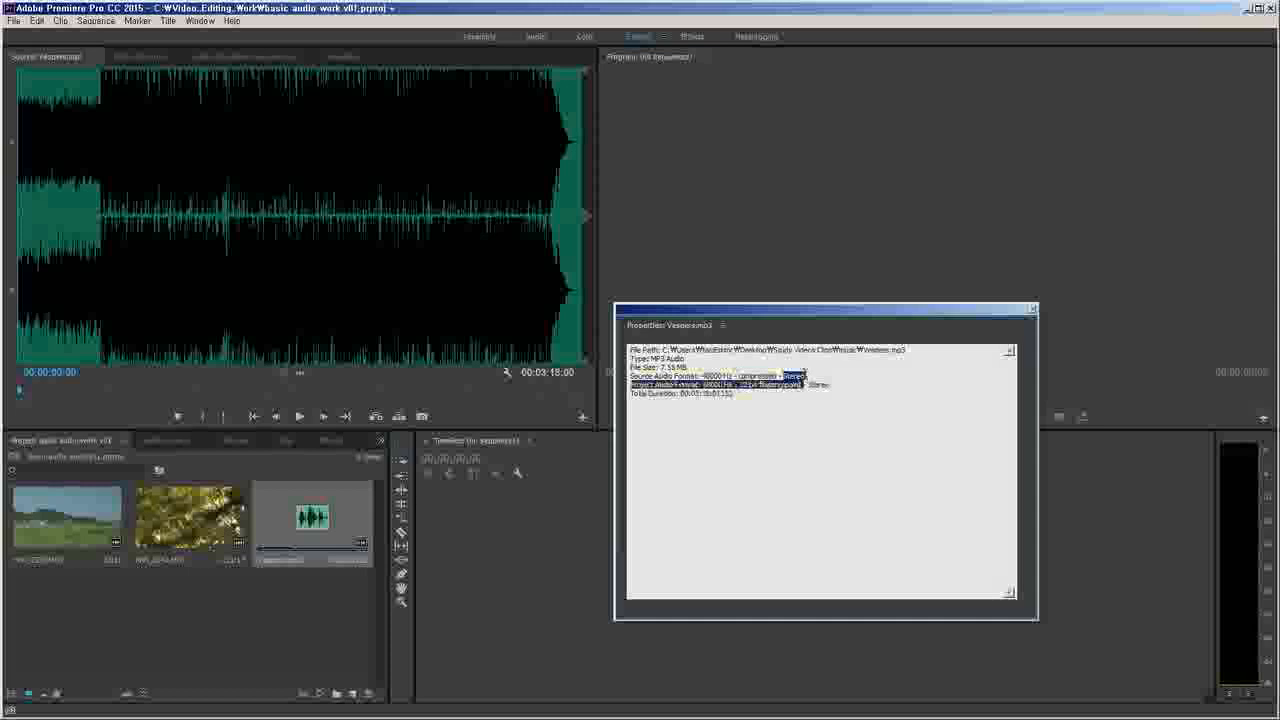
click(737, 408)
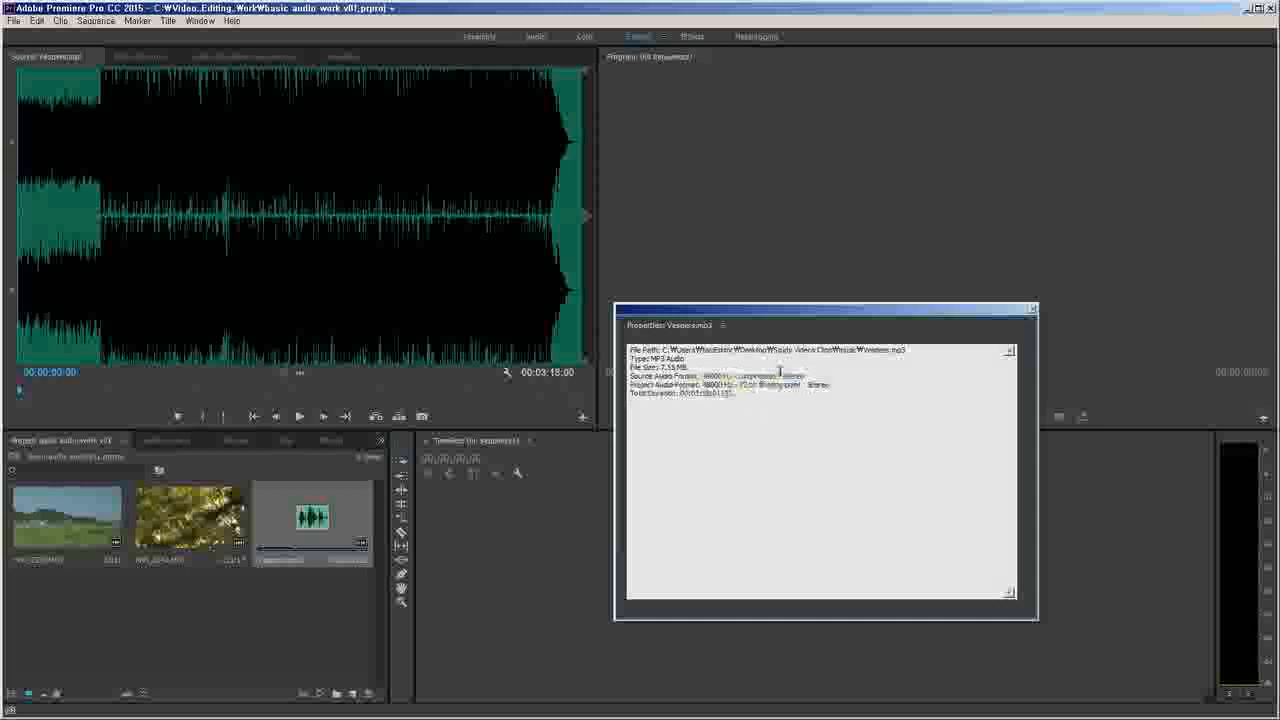
drag(690, 358, 651, 358)
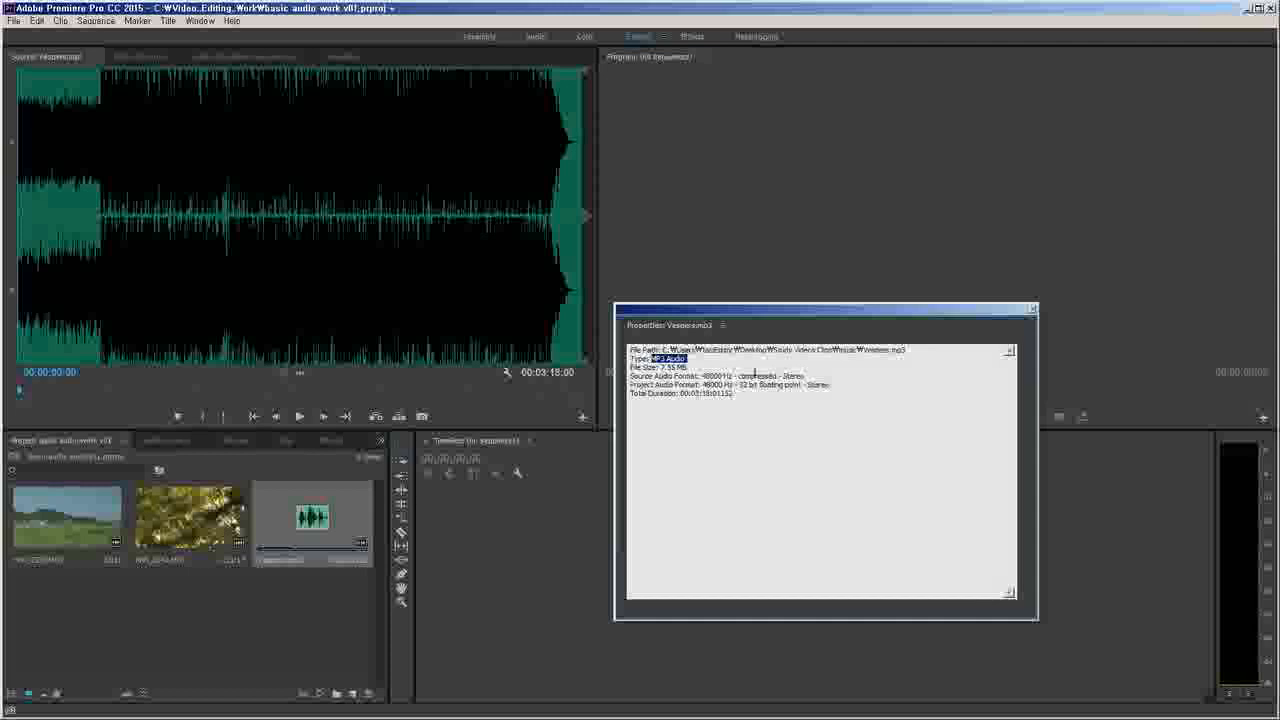
click(1033, 308)
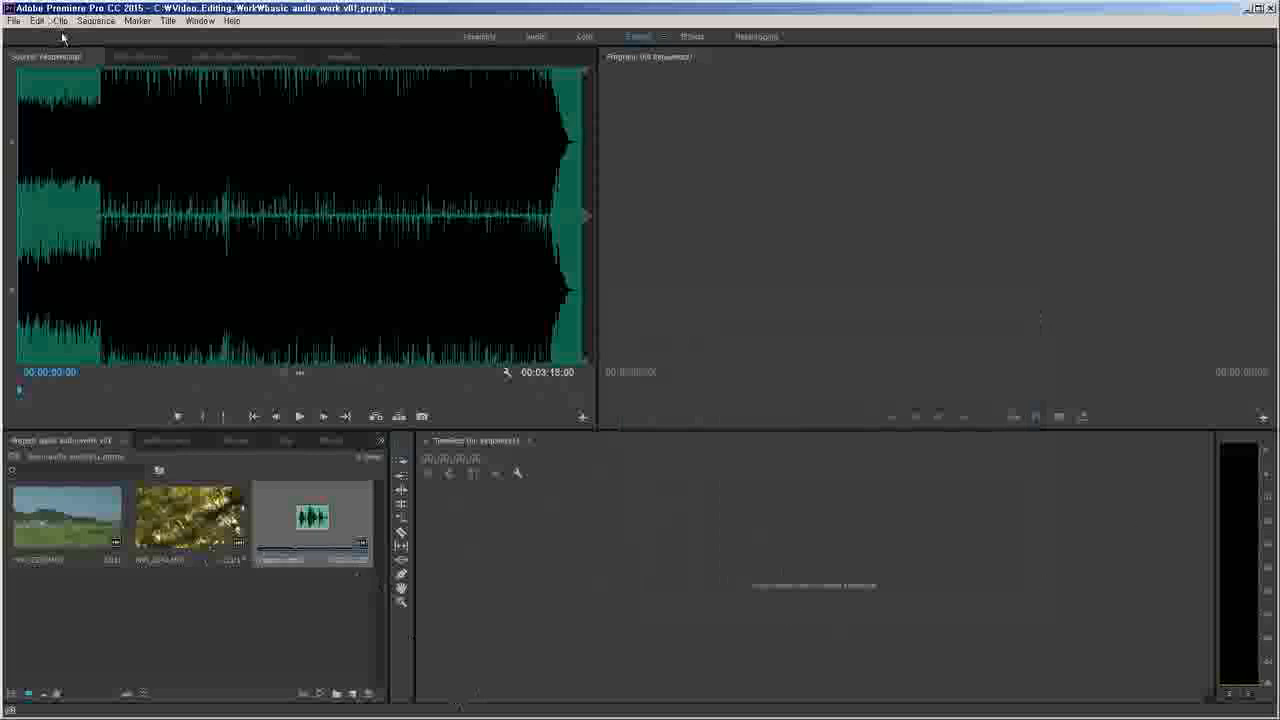
click(15, 22)
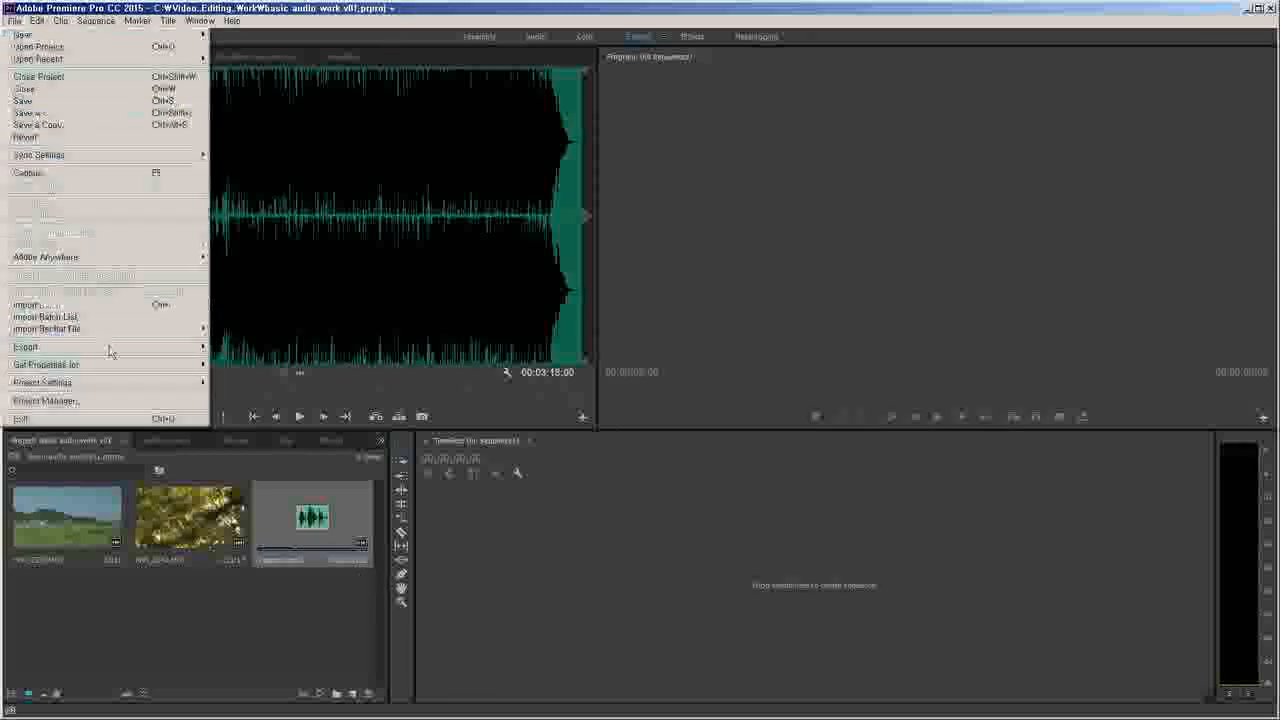
mouse_move(100, 347)
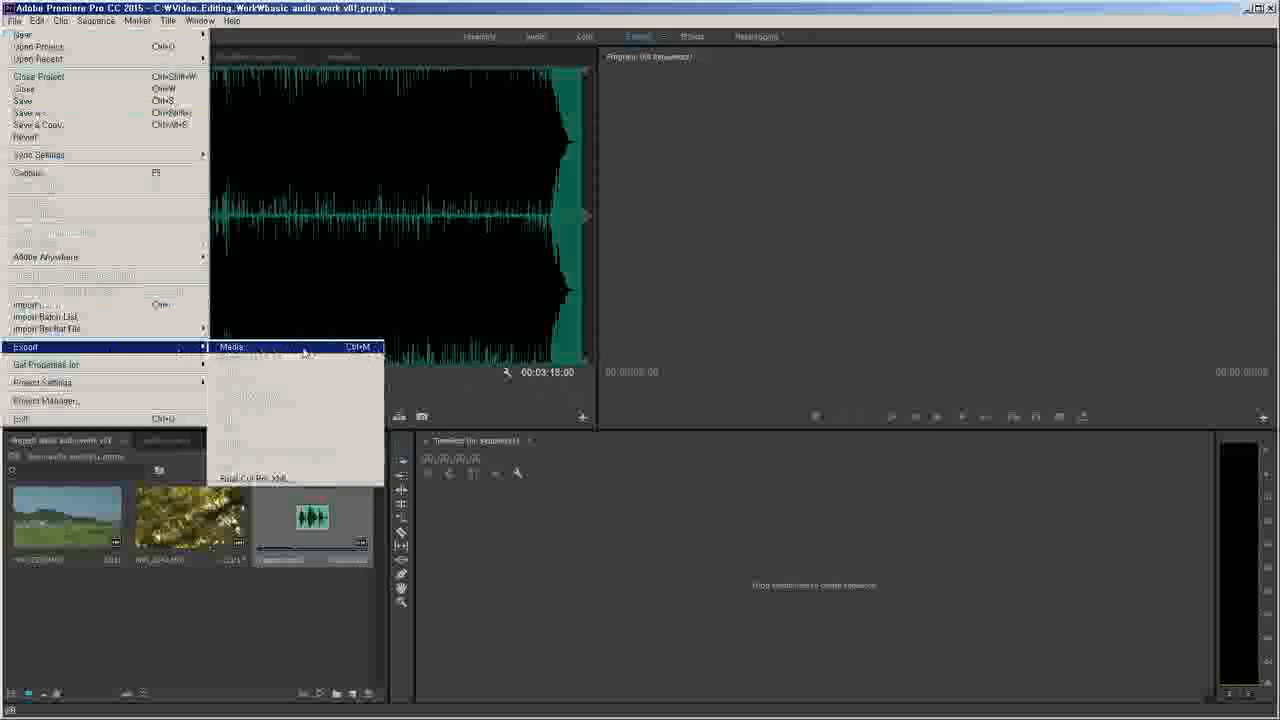
click(279, 664)
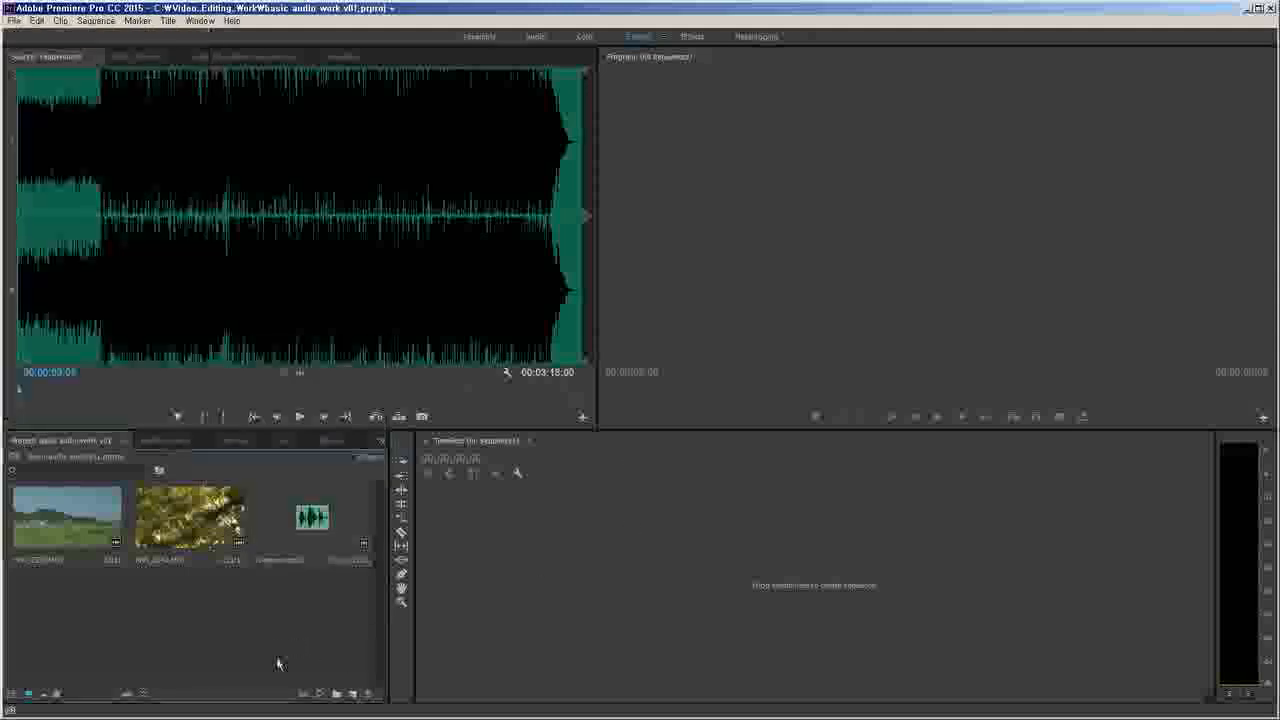
Open the media export settings for the mp3 music clip with the Waveform Audio format and the WAV 48 kHz 16-bit preset
click(330, 516)
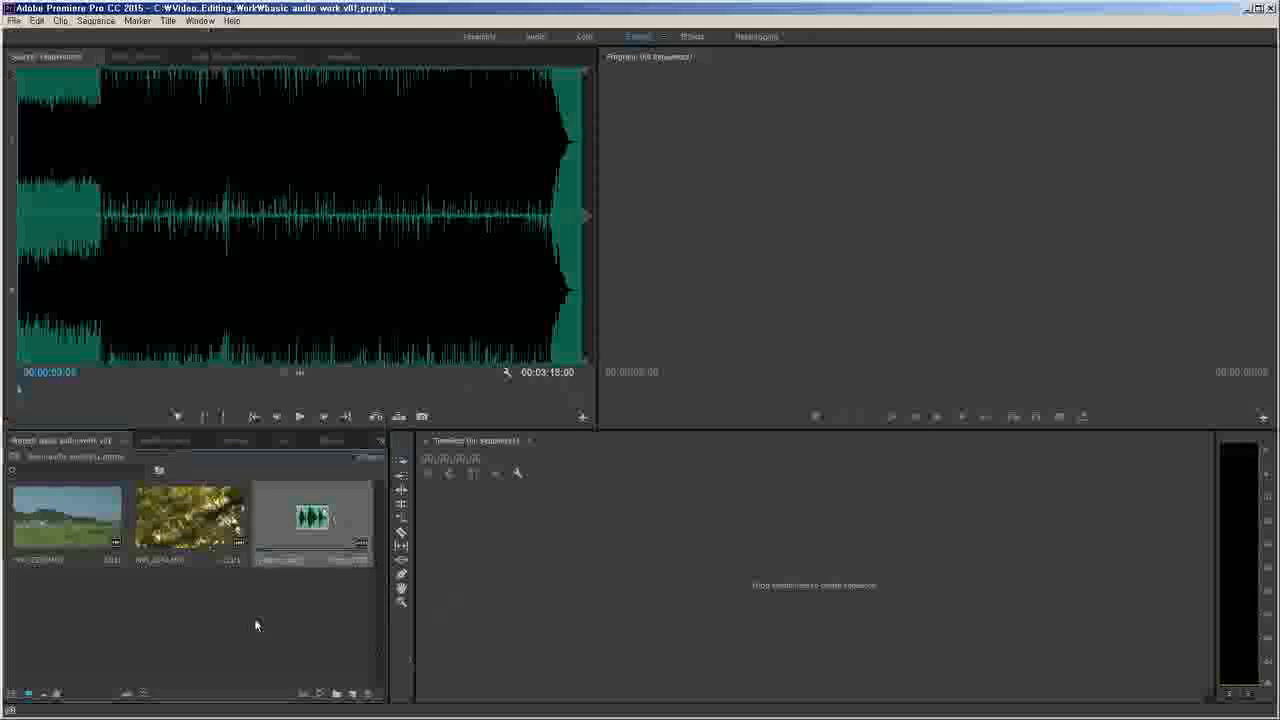
key(ctrl+m)
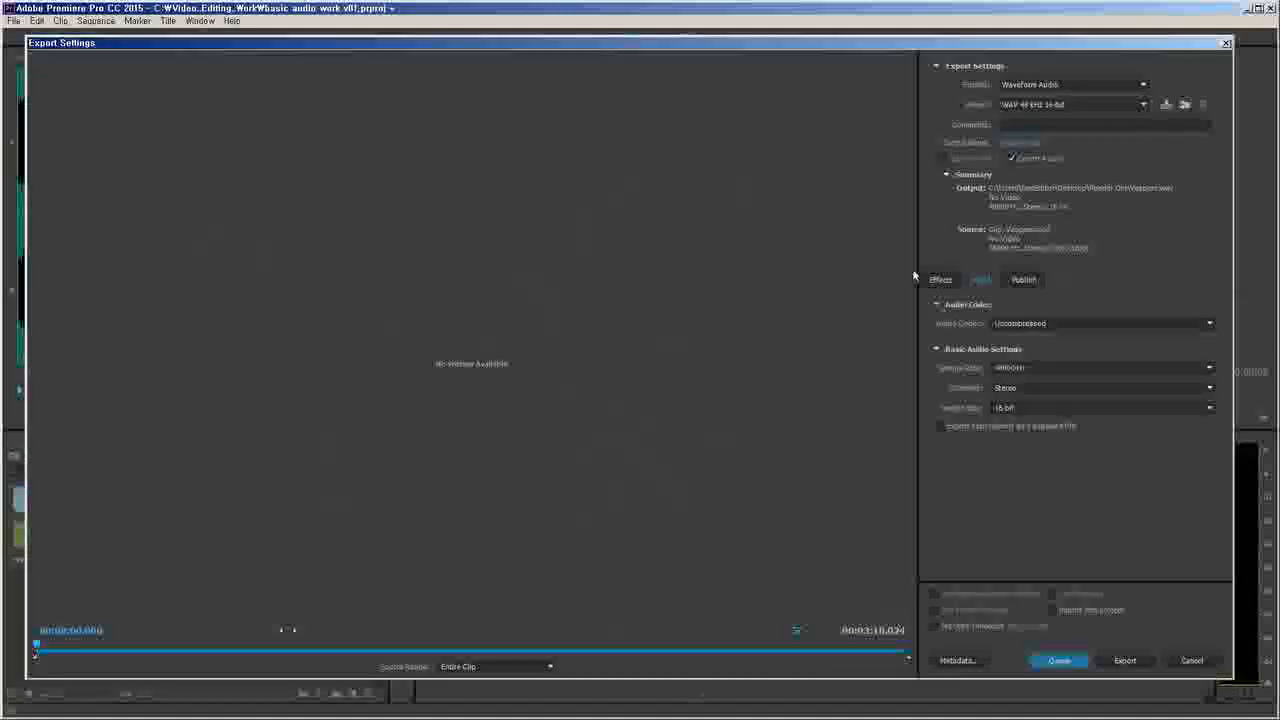
click(1056, 86)
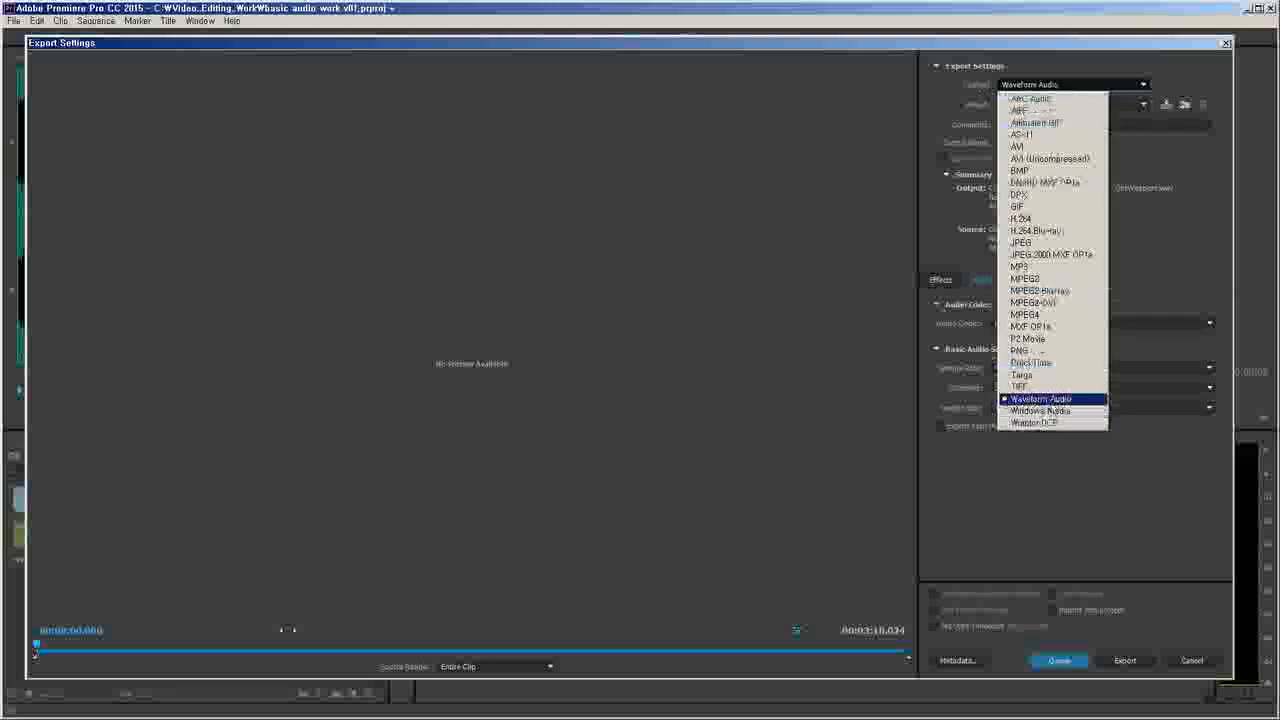
click(1018, 400)
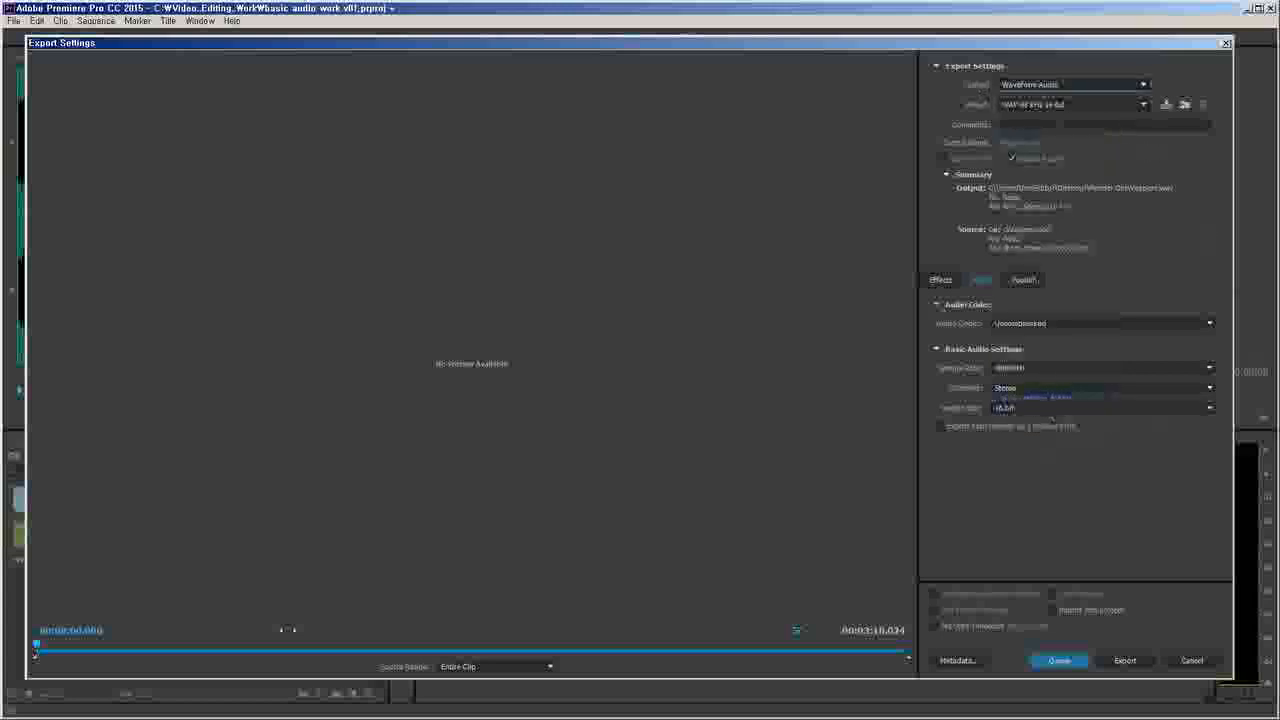
click(1034, 106)
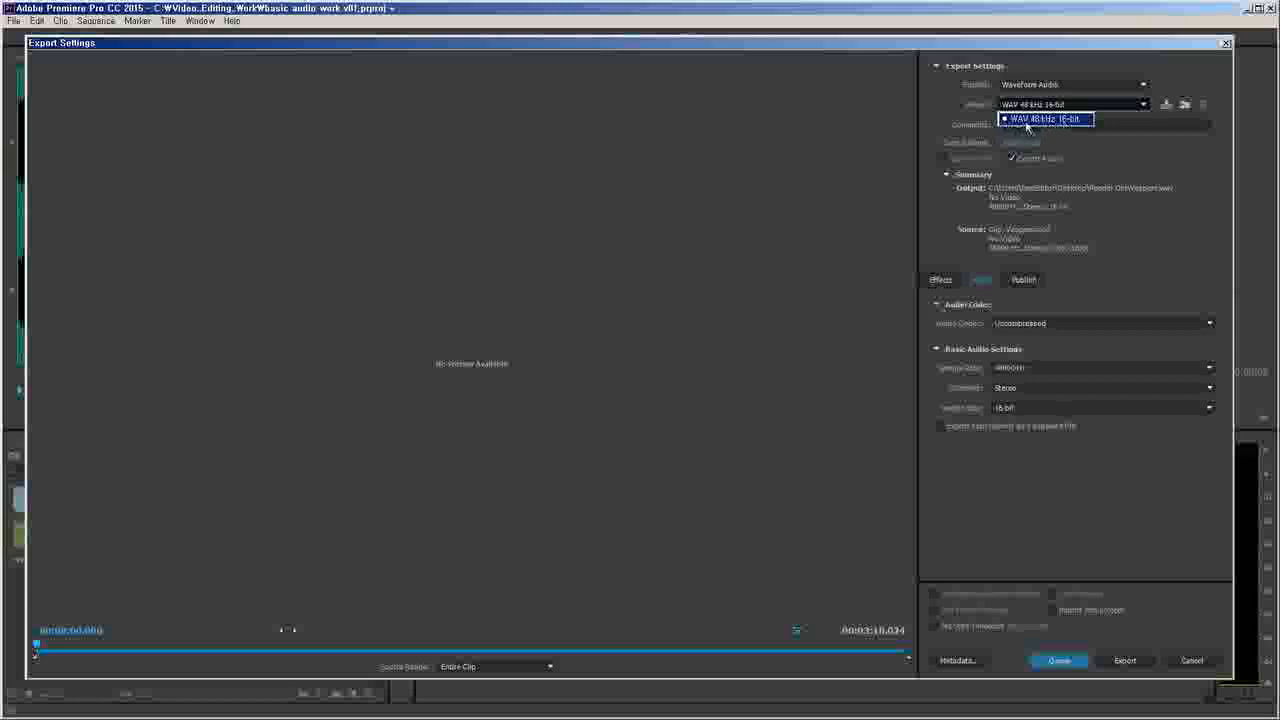
click(1133, 160)
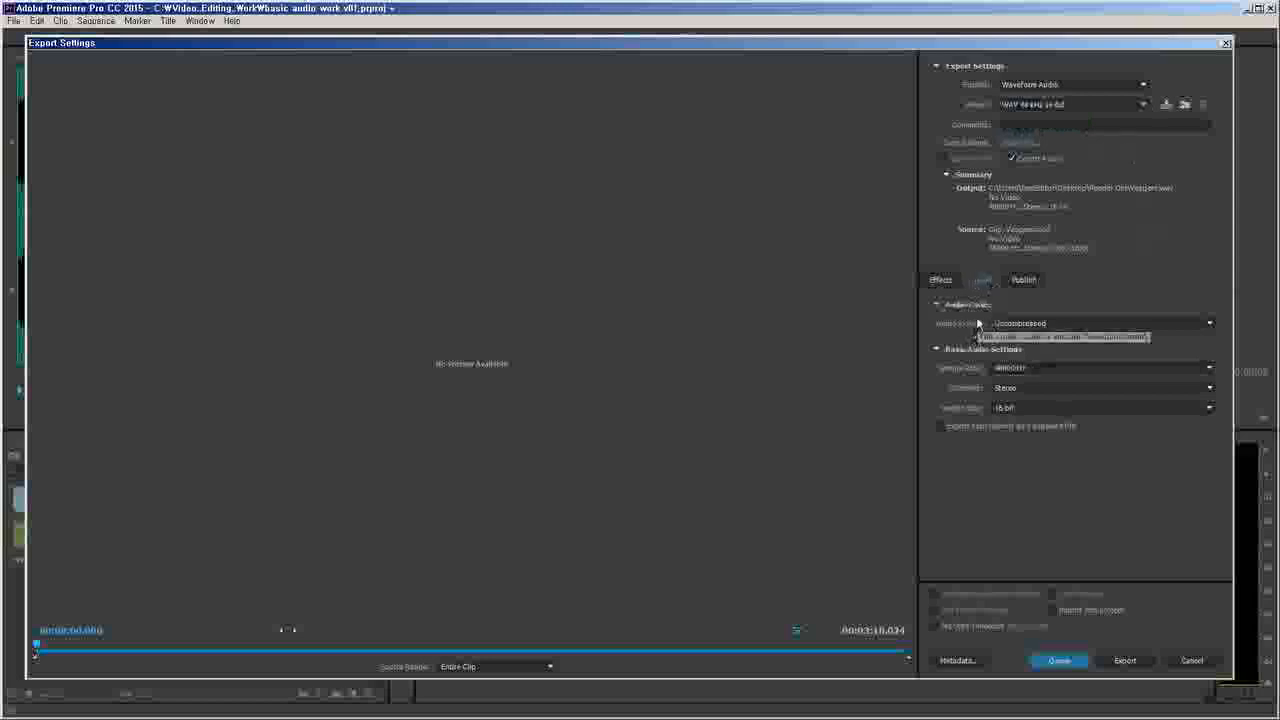
Set the export's audio codec to Uncompressed and its sample rate to 48000 Hz
click(1034, 324)
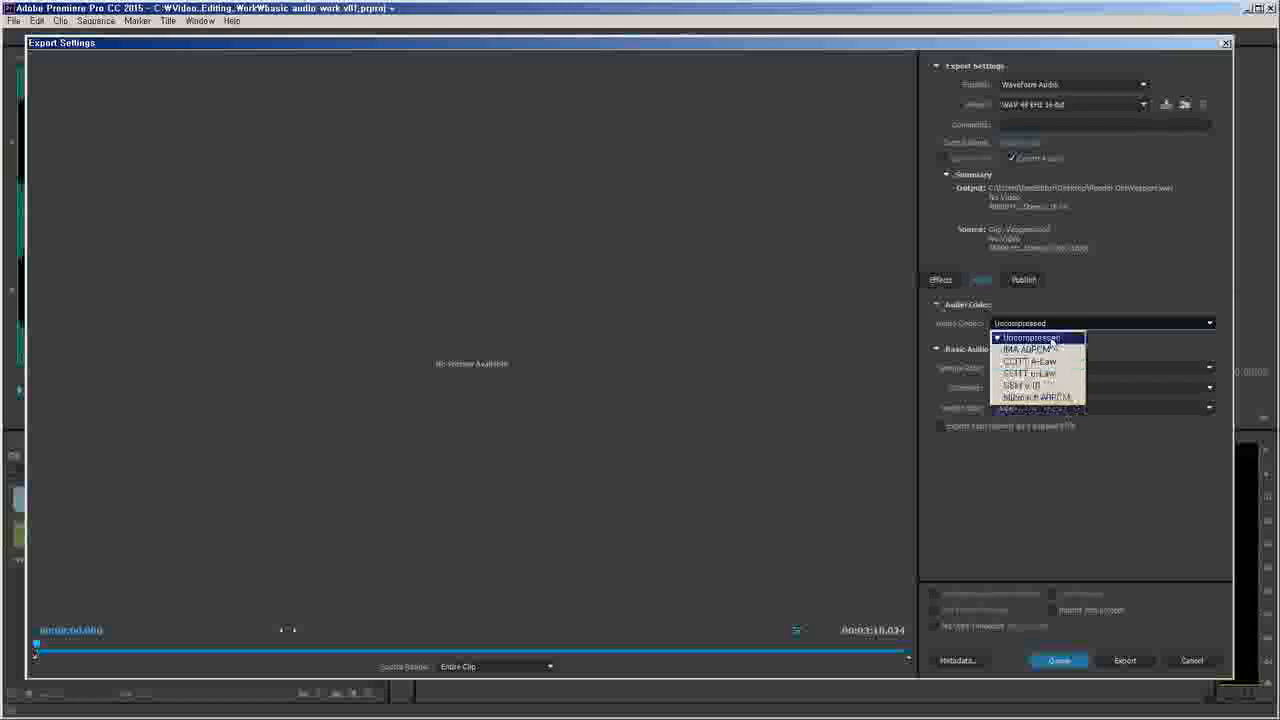
click(1051, 340)
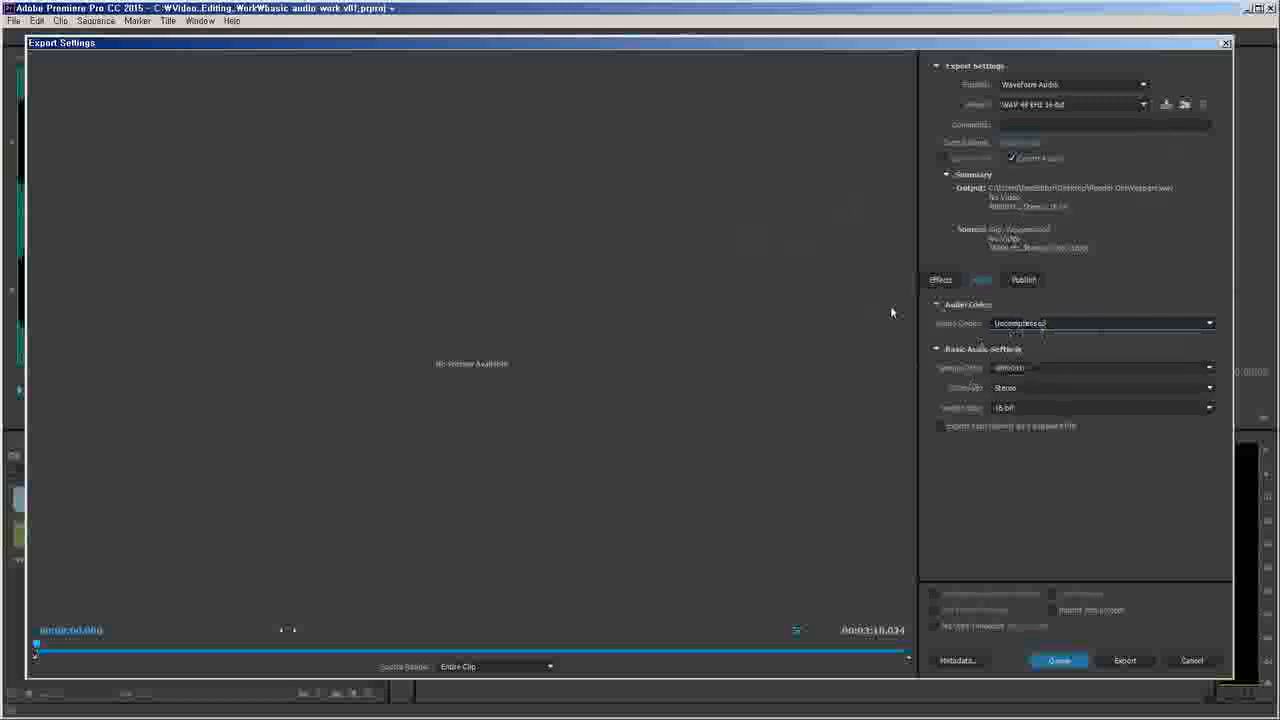
click(1034, 370)
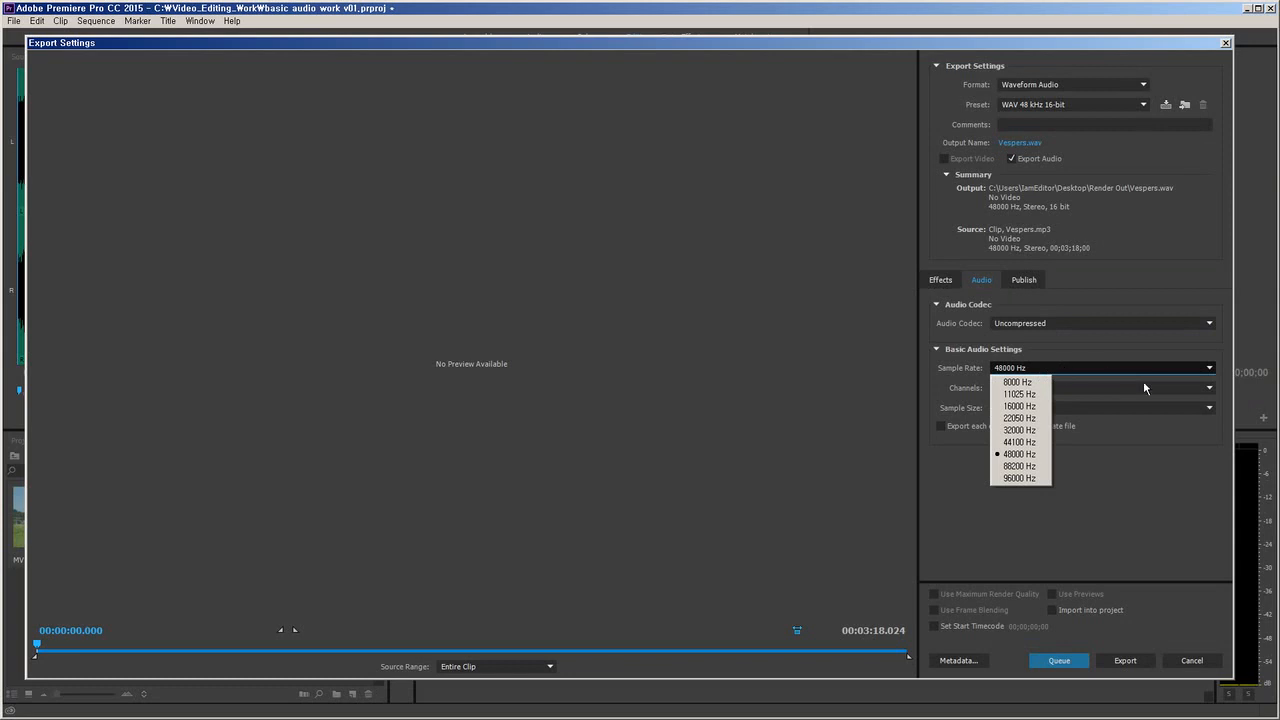
click(1123, 479)
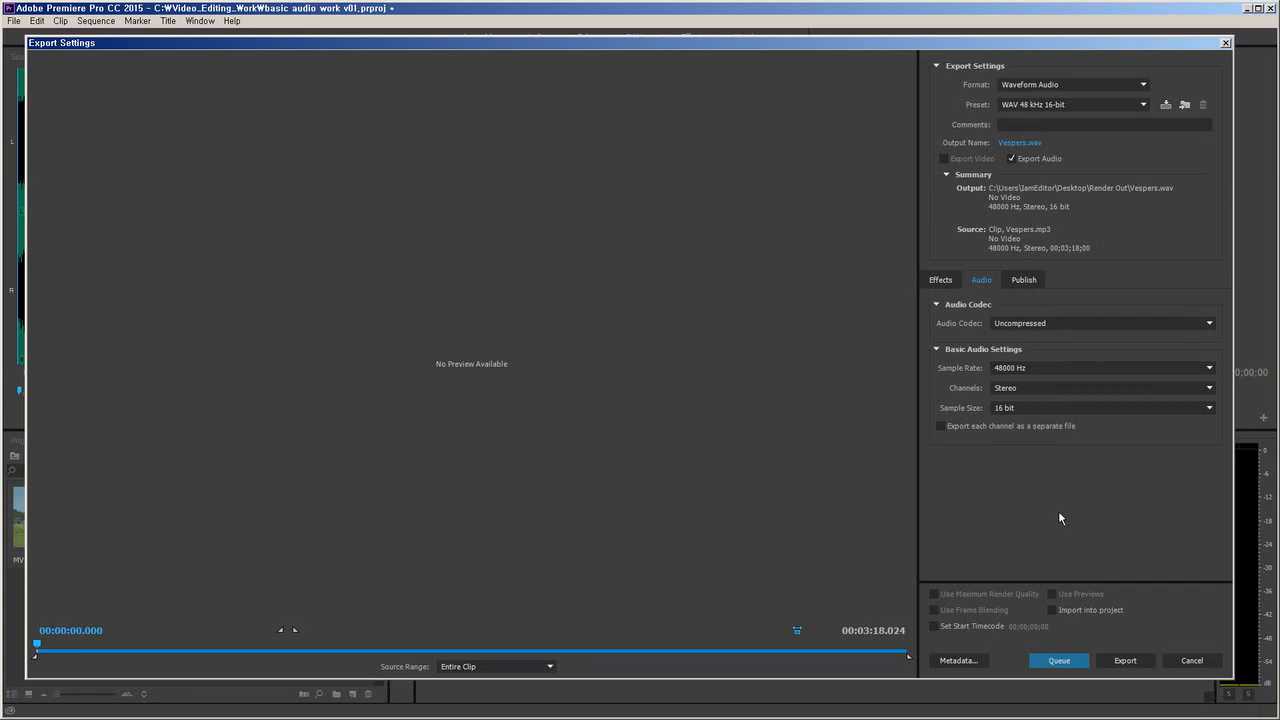
click(1034, 368)
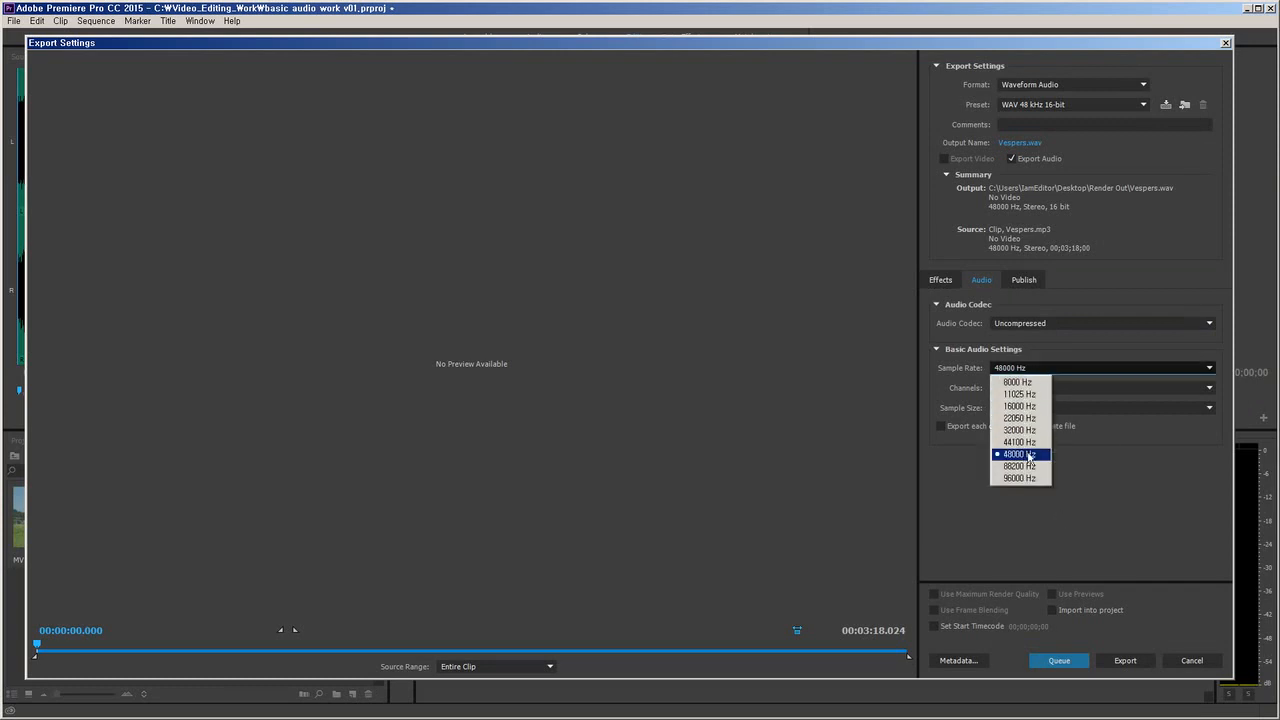
click(1029, 455)
Set the export's audio channels to Stereo and the sample size to 16 bit
click(1035, 390)
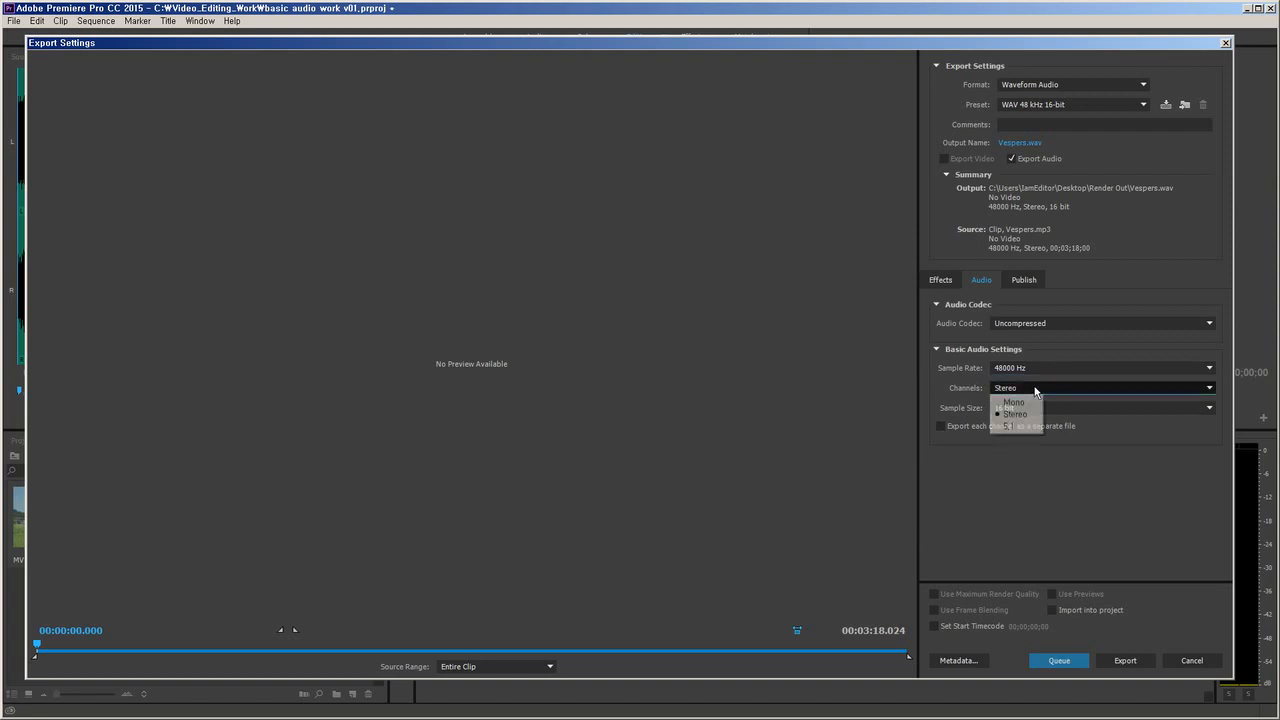
click(1031, 415)
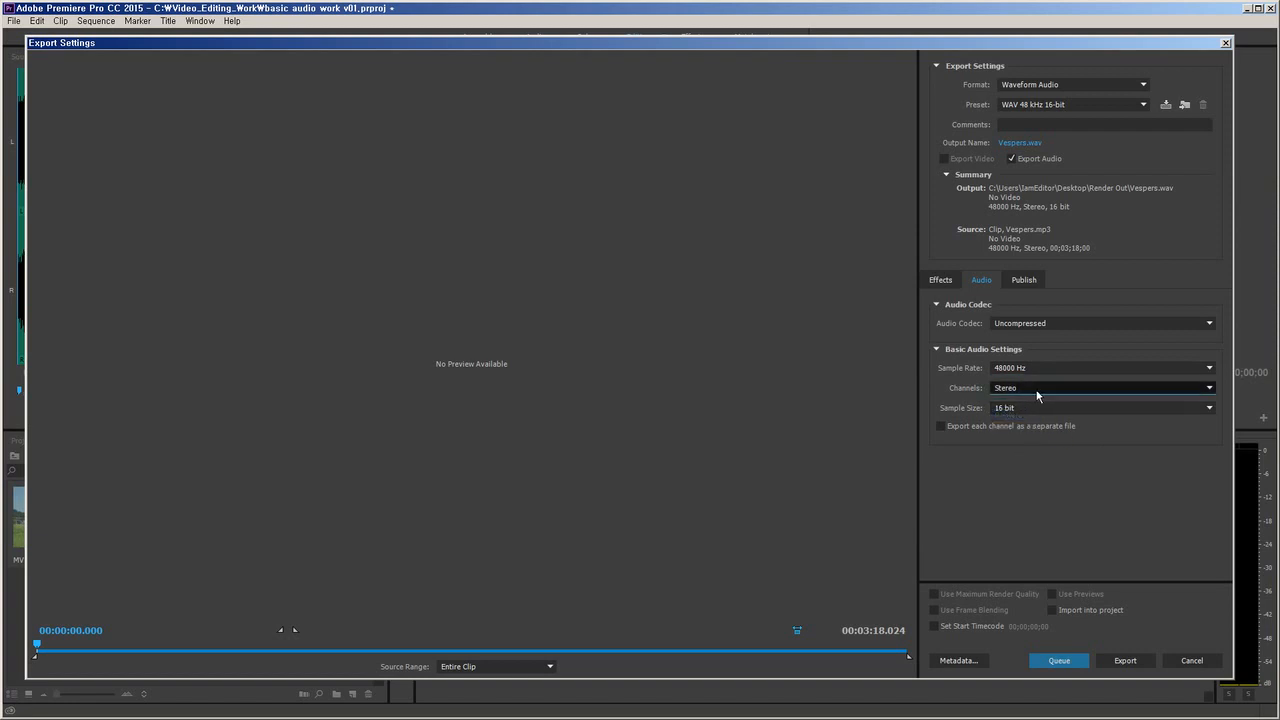
click(1035, 408)
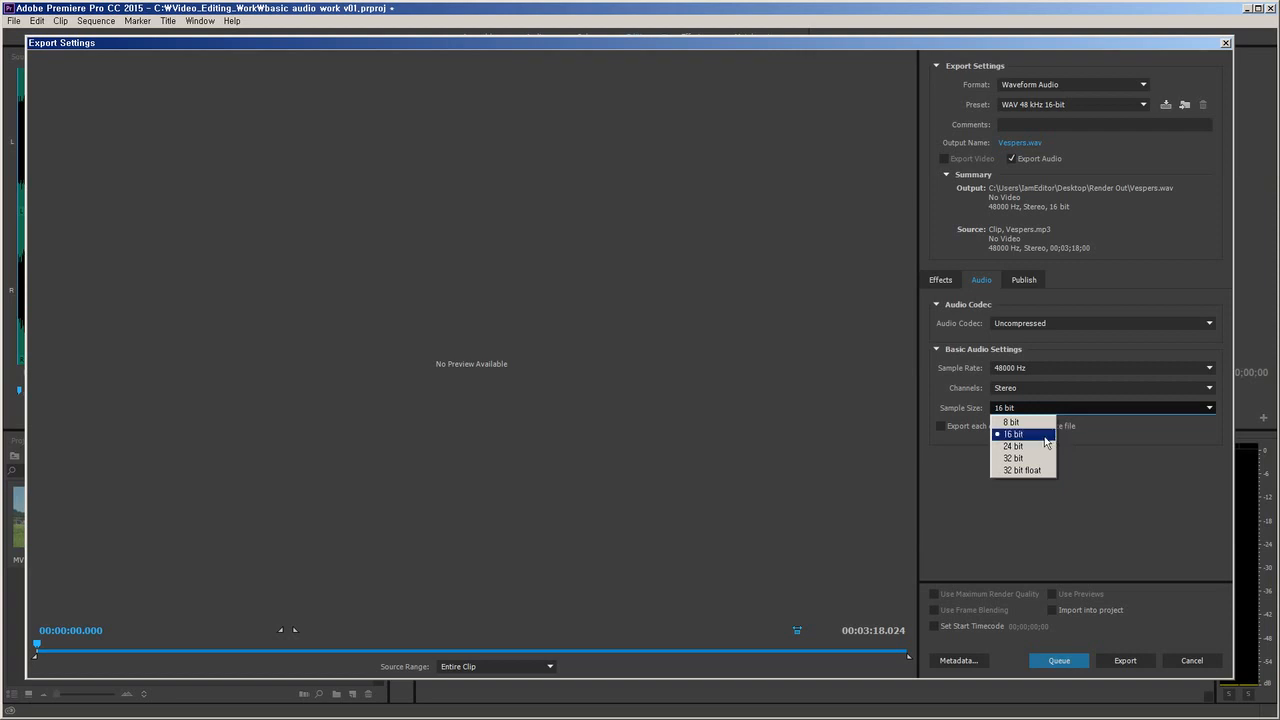
click(1038, 434)
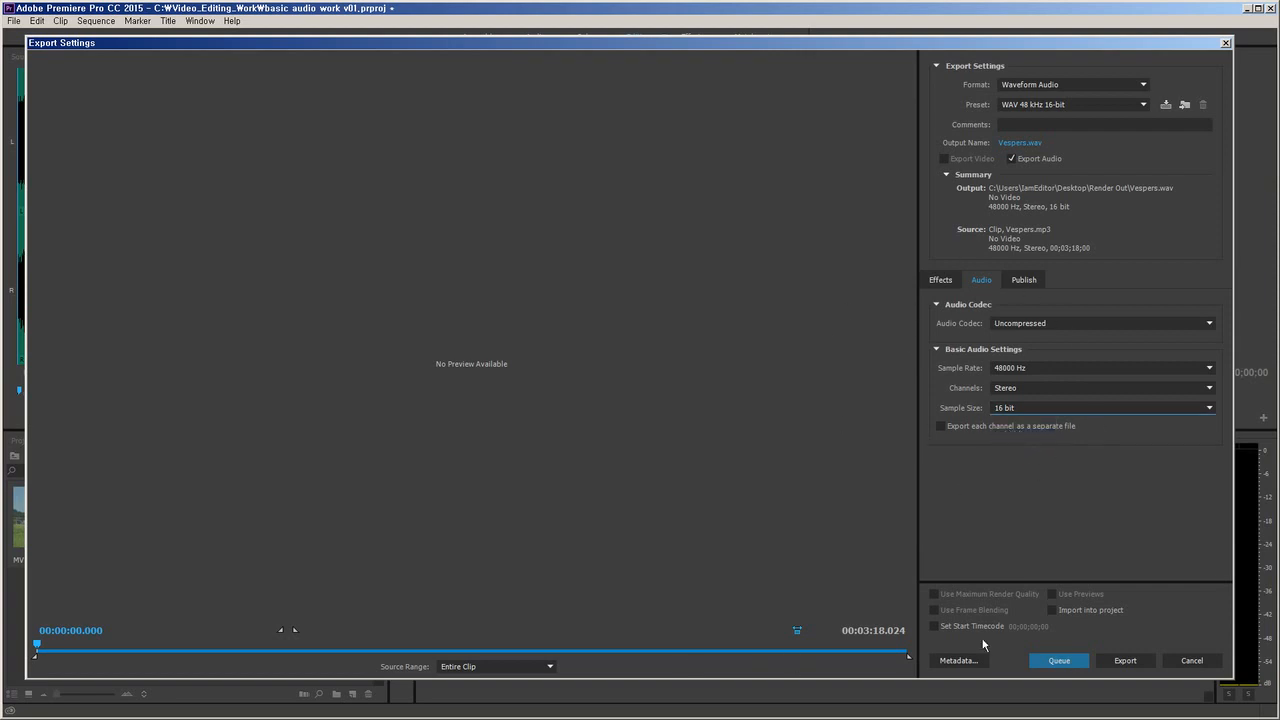
Name the export's output file Vespers_48khz_16bit.wav in the Render Out folder
click(1024, 144)
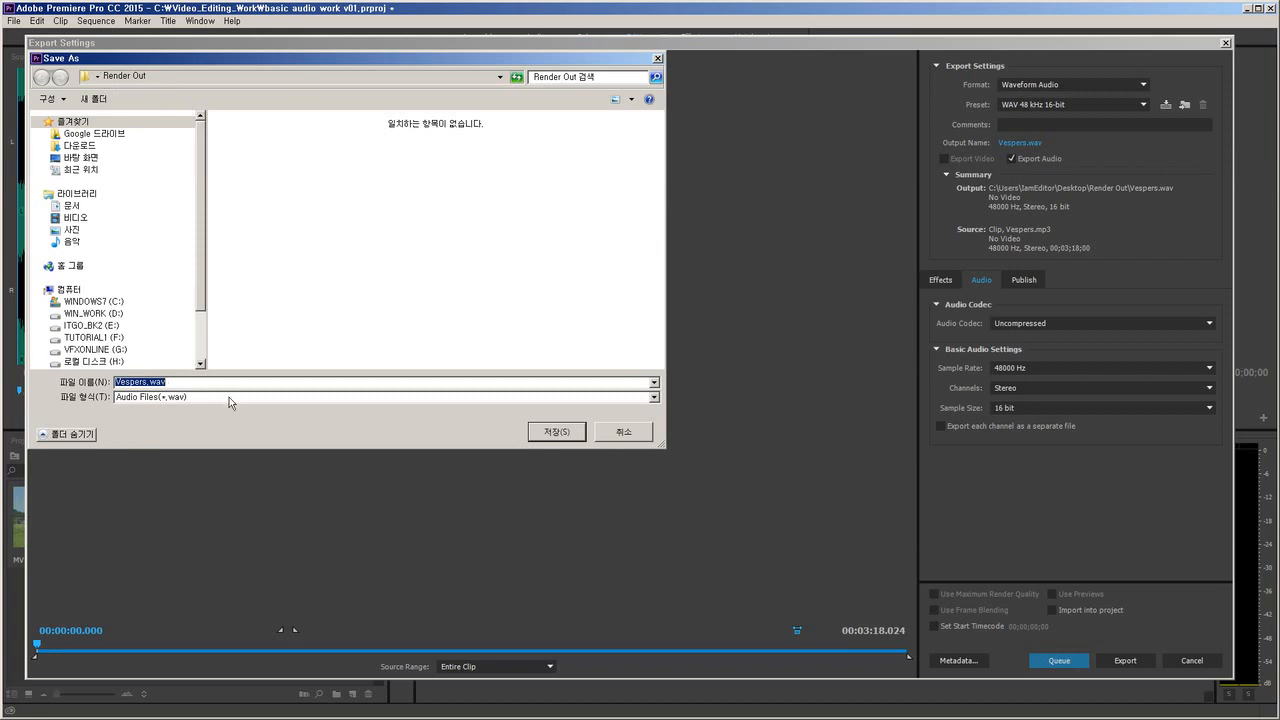
click(179, 384)
click(148, 384)
text(_)
text(48)
text(khz)
text(_16bit)
text(t)
click(557, 433)
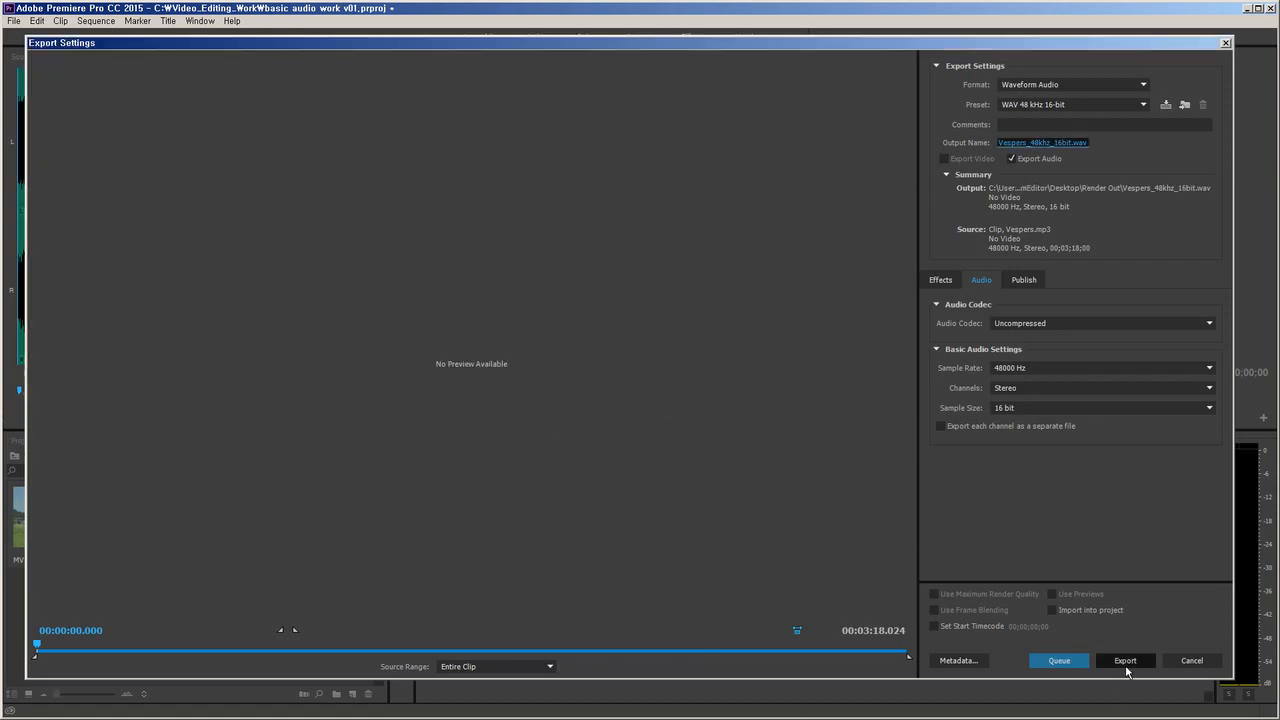
Export the WAV file and import Vespers_48khz_16bit.wav from the Render Out folder on the desktop into the project
click(1126, 662)
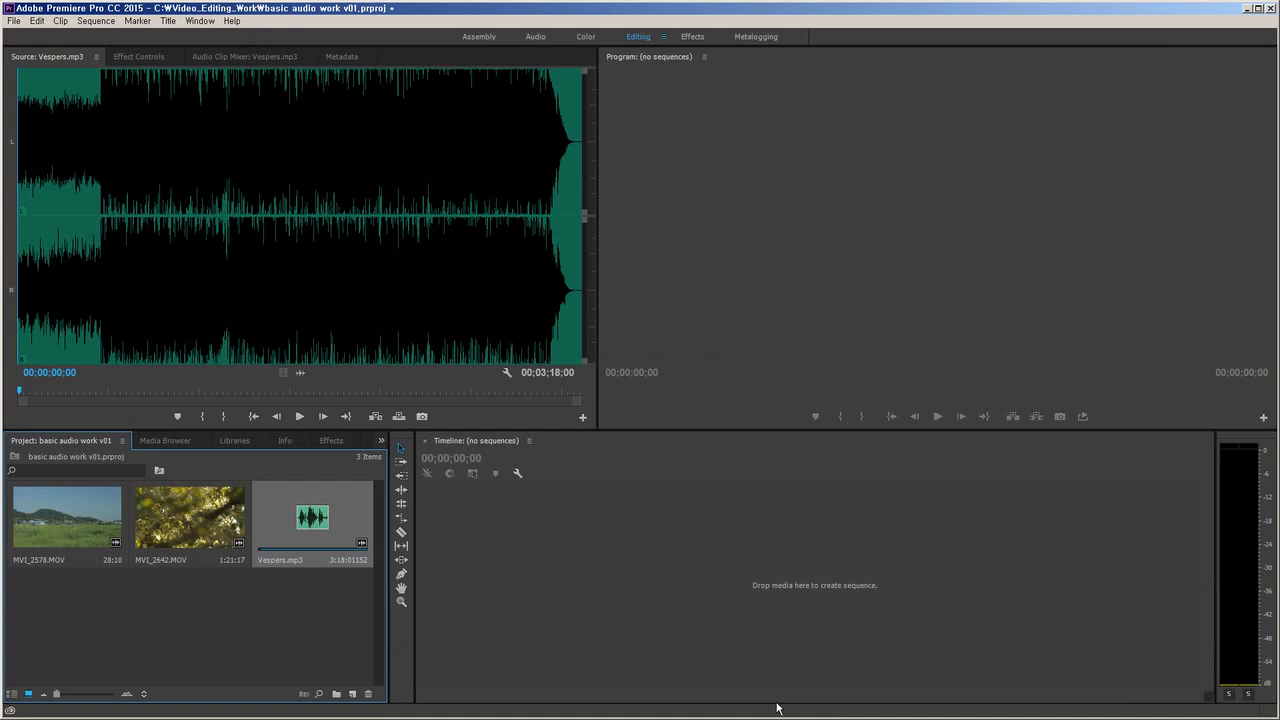
double_click(293, 628)
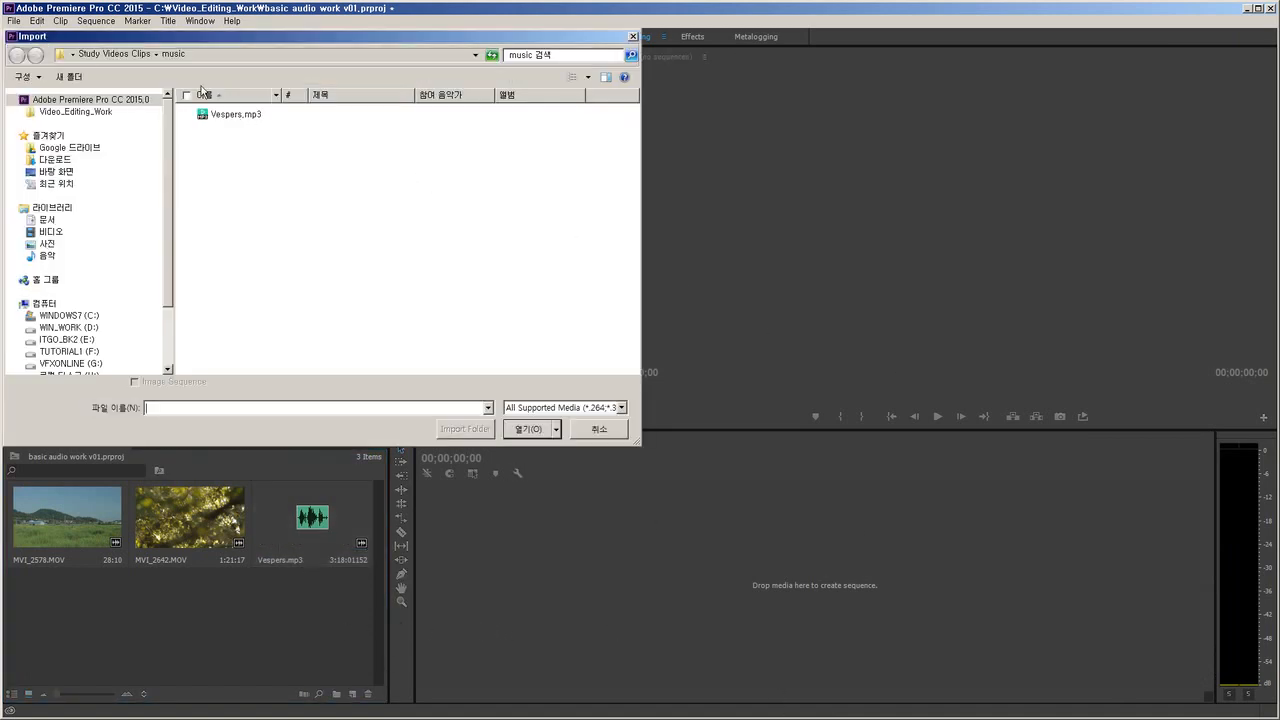
click(56, 171)
double_click(421, 195)
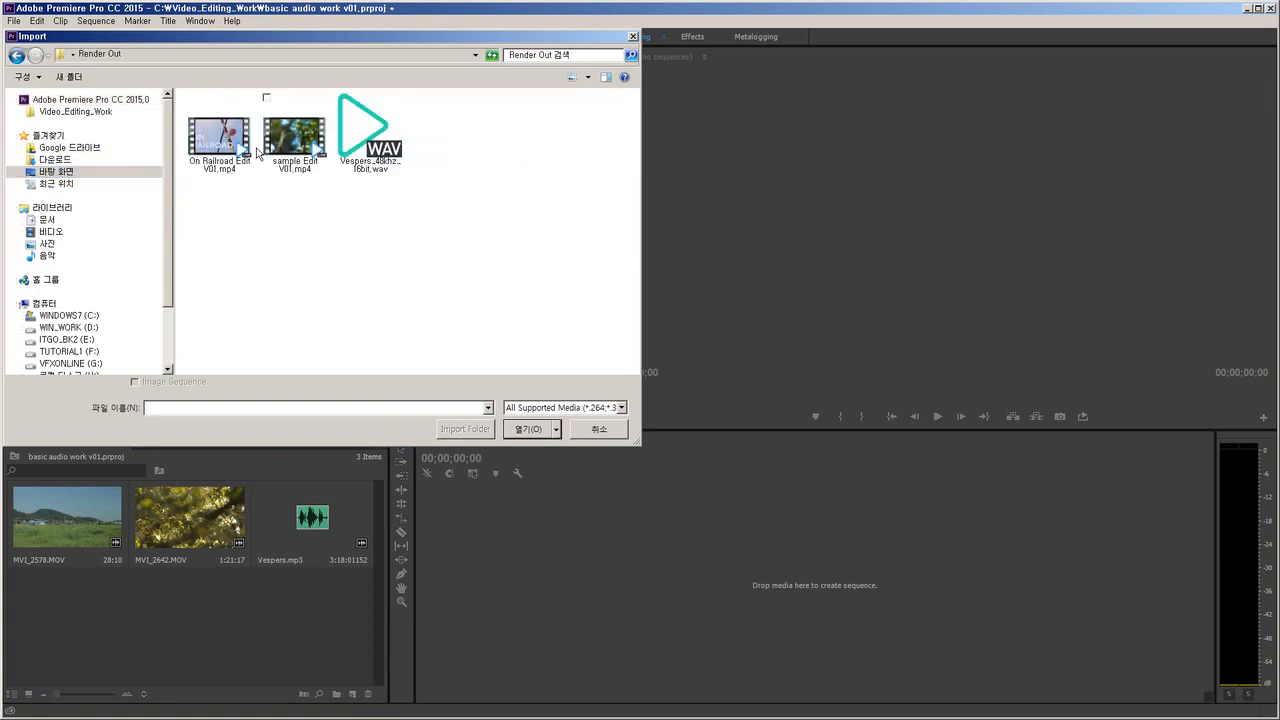
drag(423, 217, 366, 130)
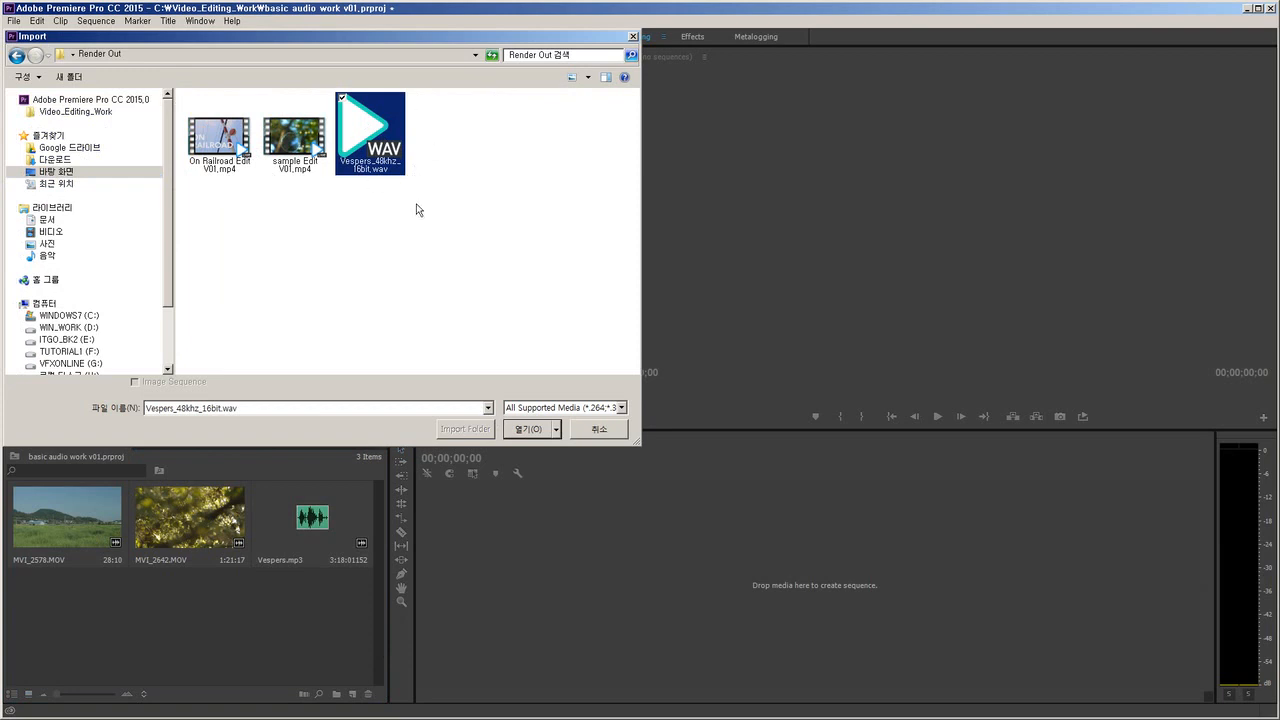
click(528, 428)
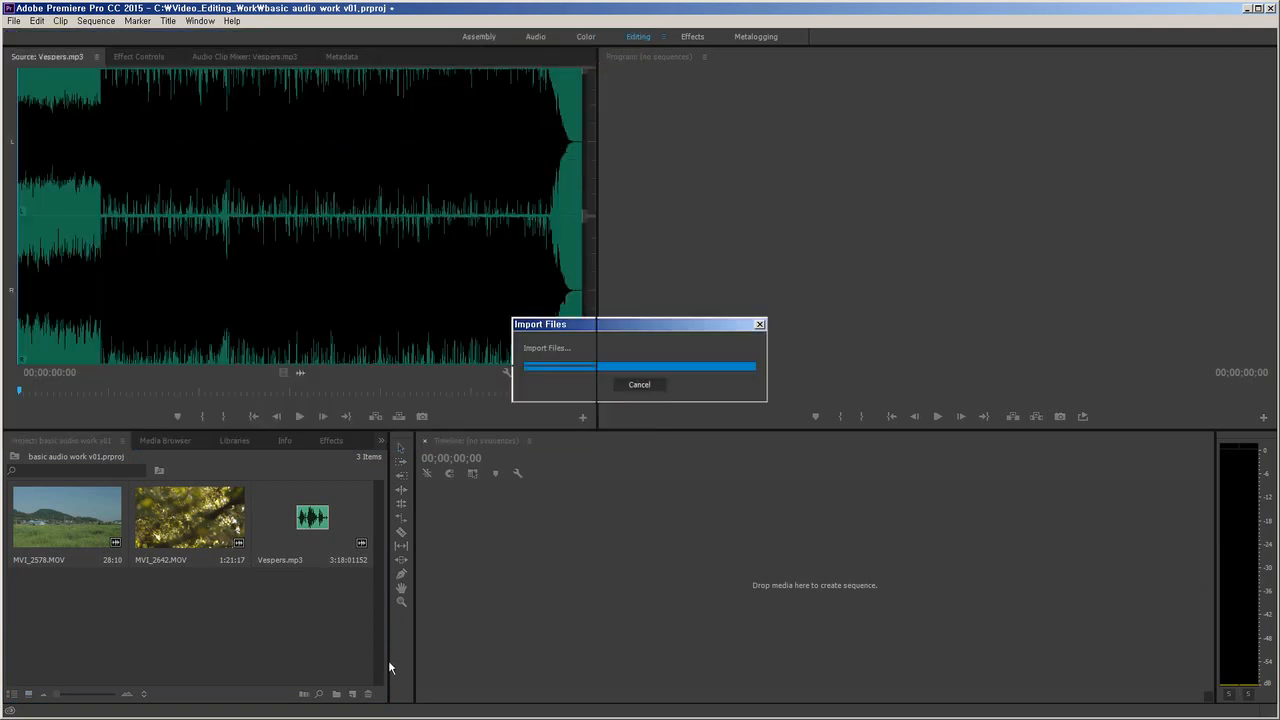
Compare the imported Vespers_48khz_16bit.wav with Vespers.mp3 by loading each clip alternately for source viewing
double_click(77, 621)
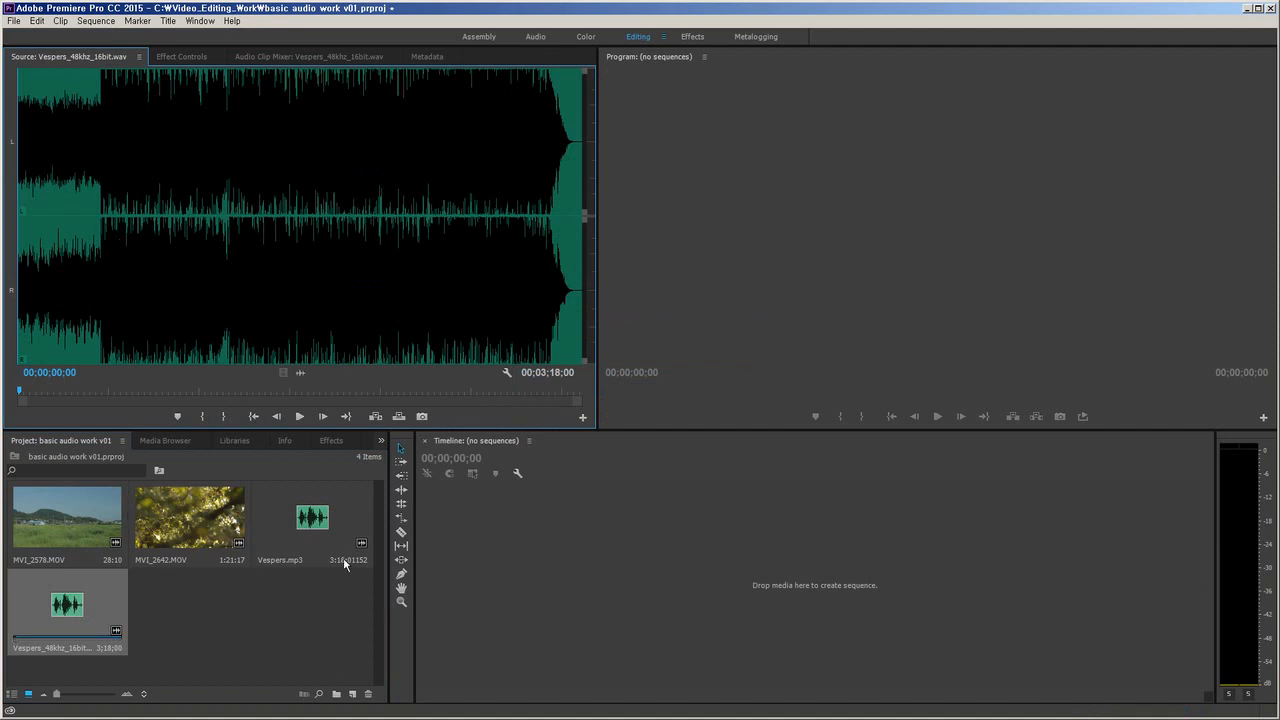
double_click(320, 528)
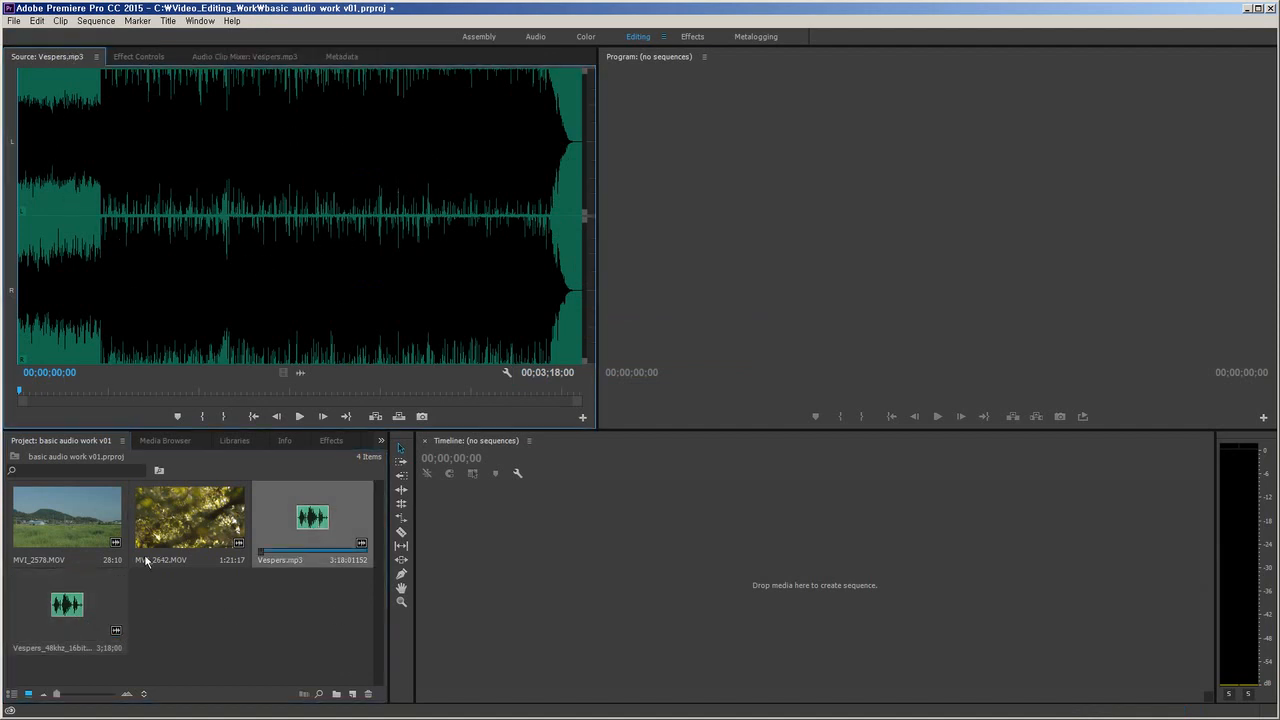
double_click(86, 614)
click(372, 522)
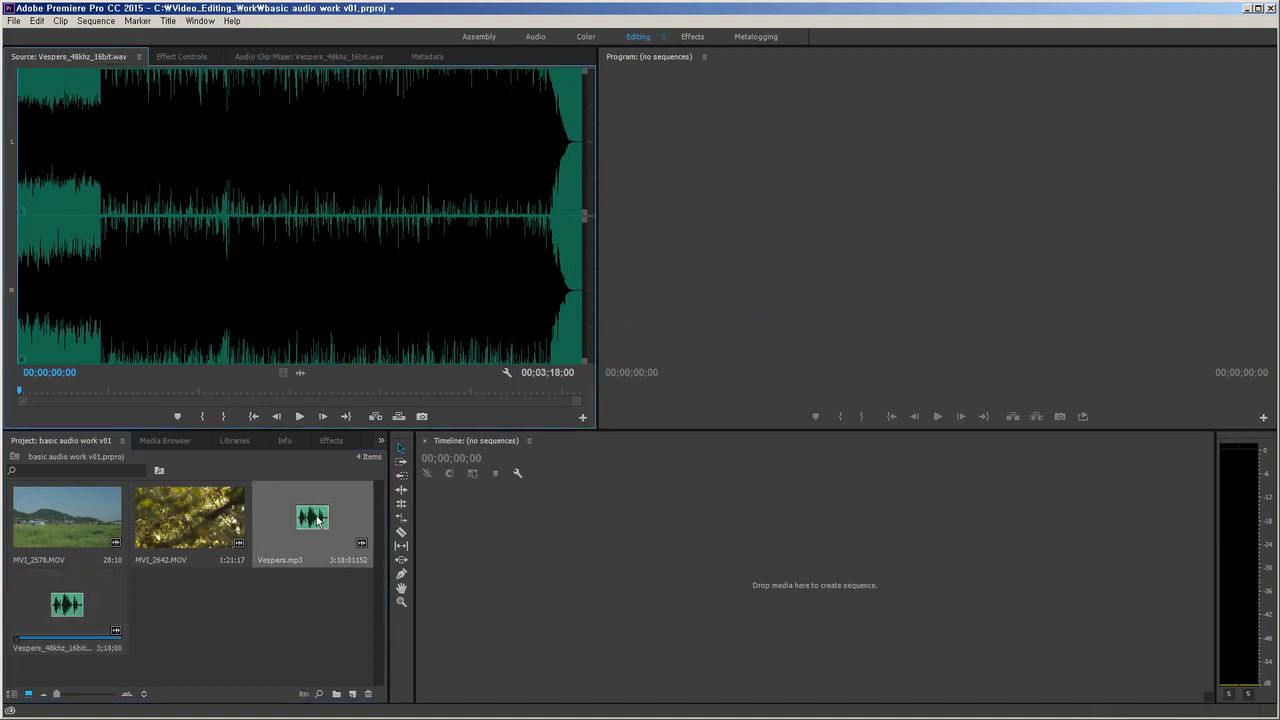
click(62, 612)
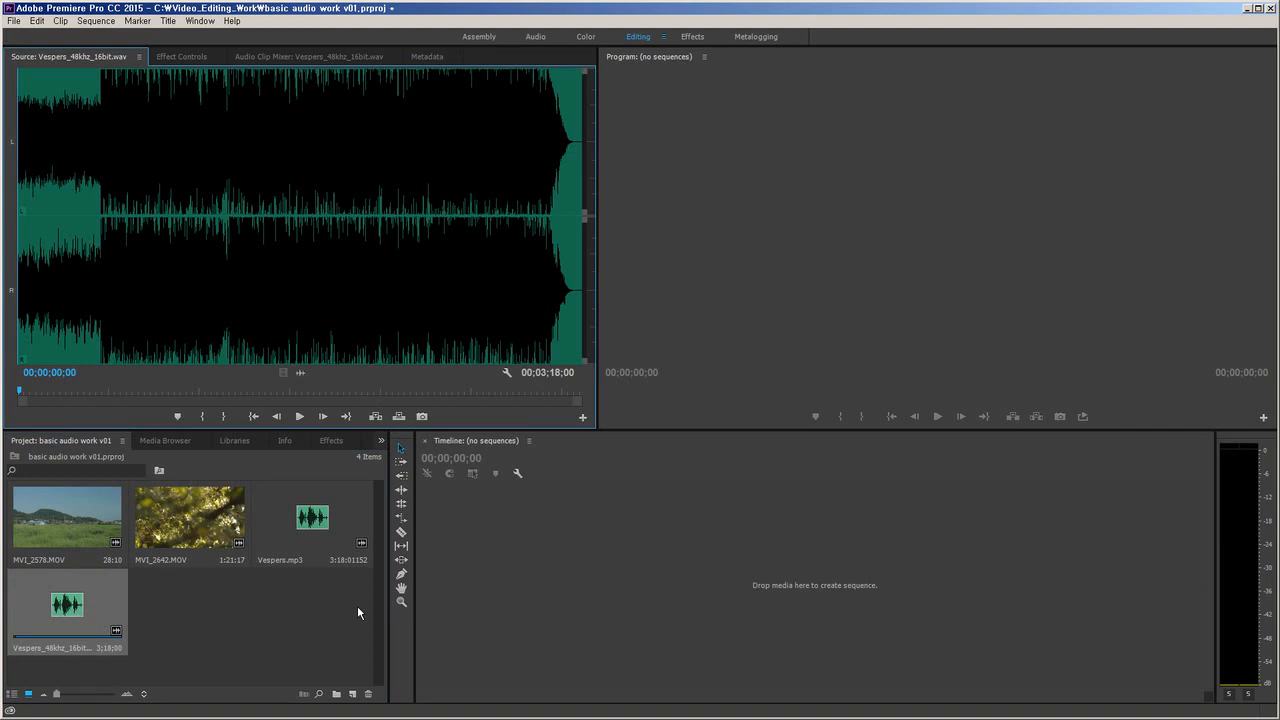
double_click(331, 514)
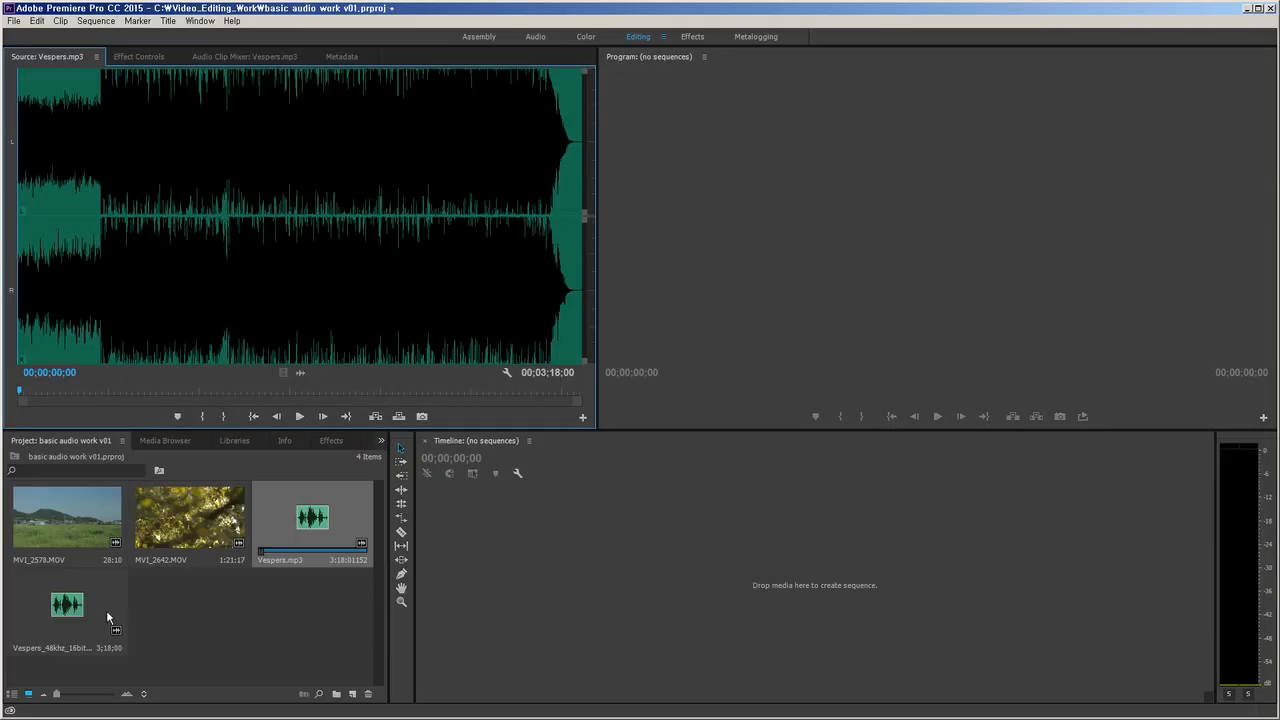
click(108, 608)
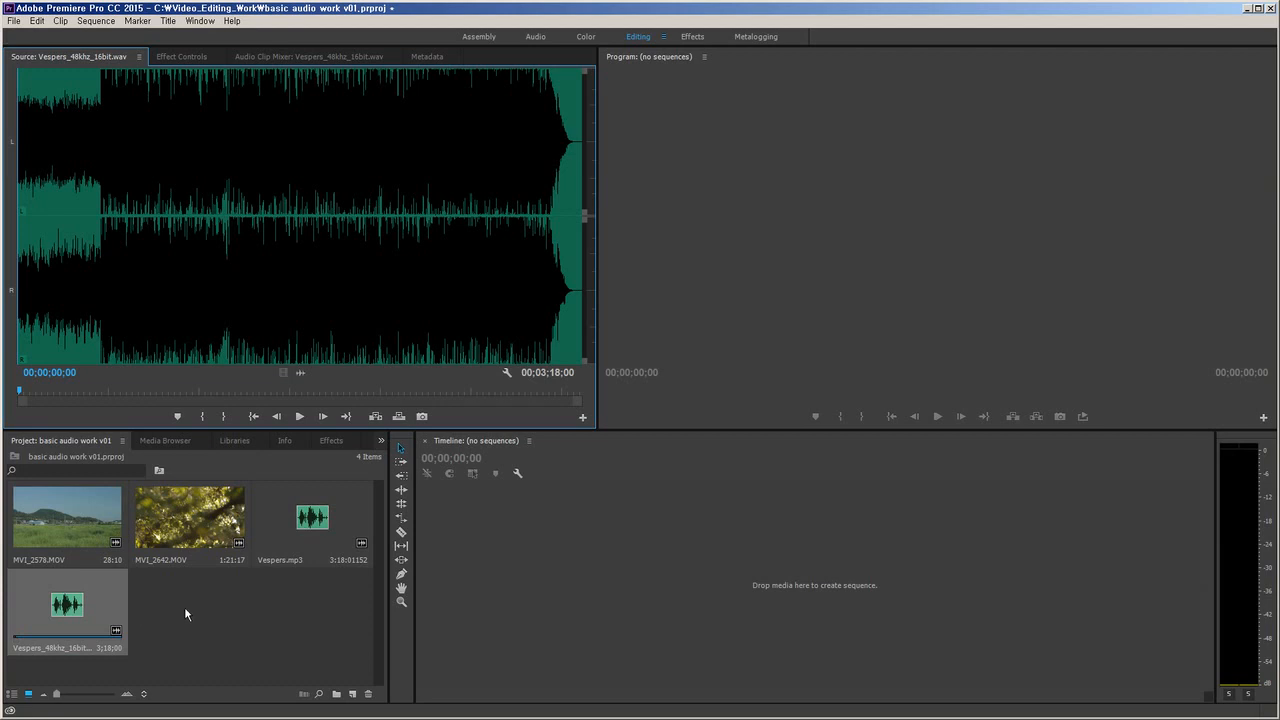
click(238, 623)
Review the available export formats for Vespers.mp3 and close the export settings without exporting
click(328, 527)
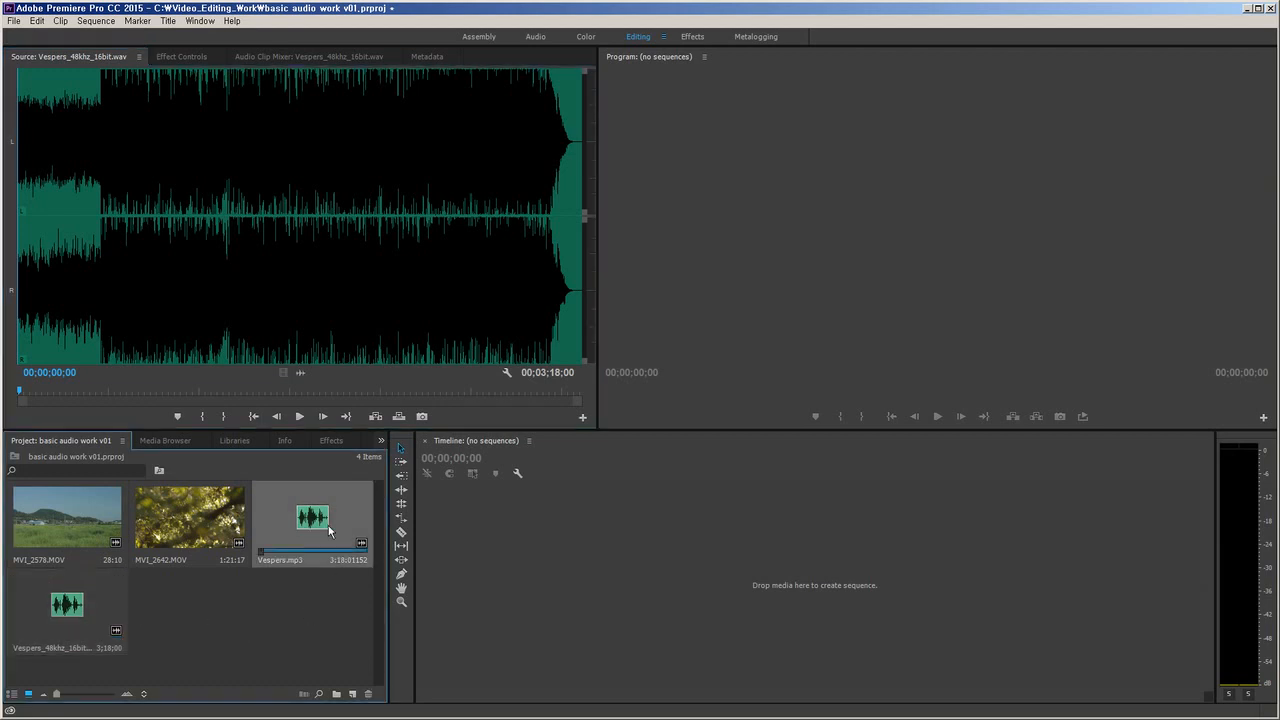
key(ctrl+m)
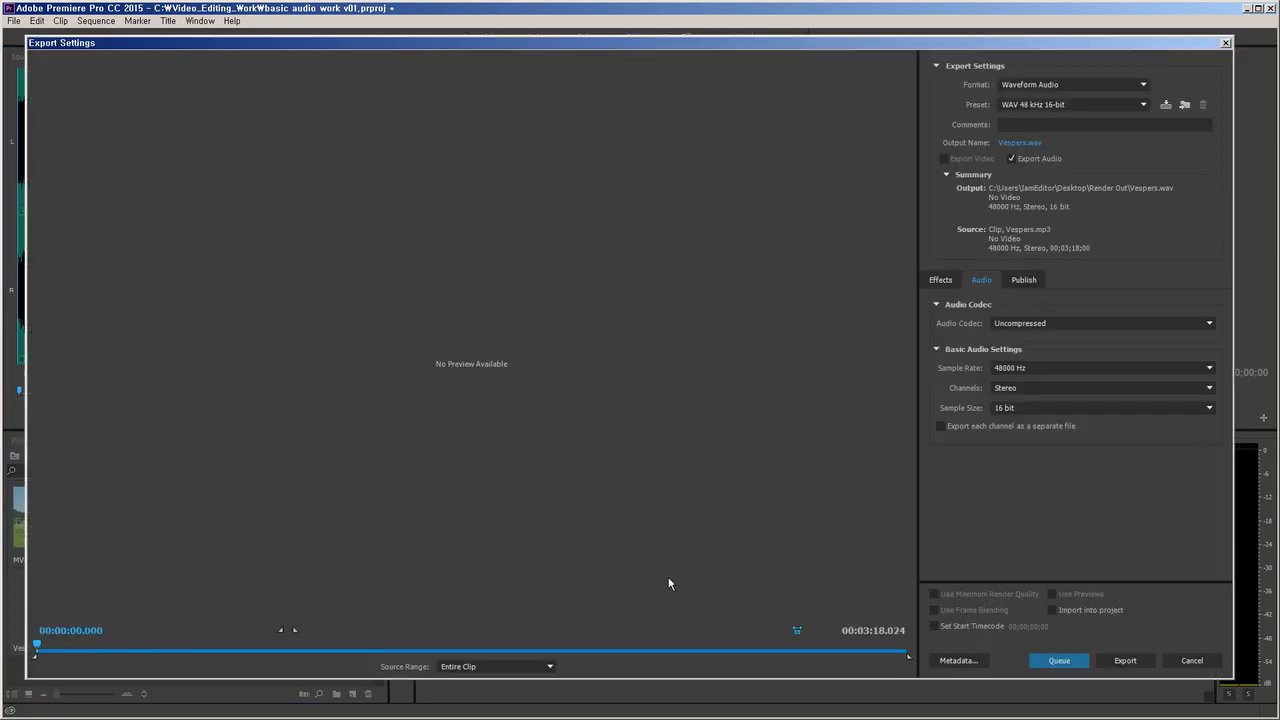
click(1115, 89)
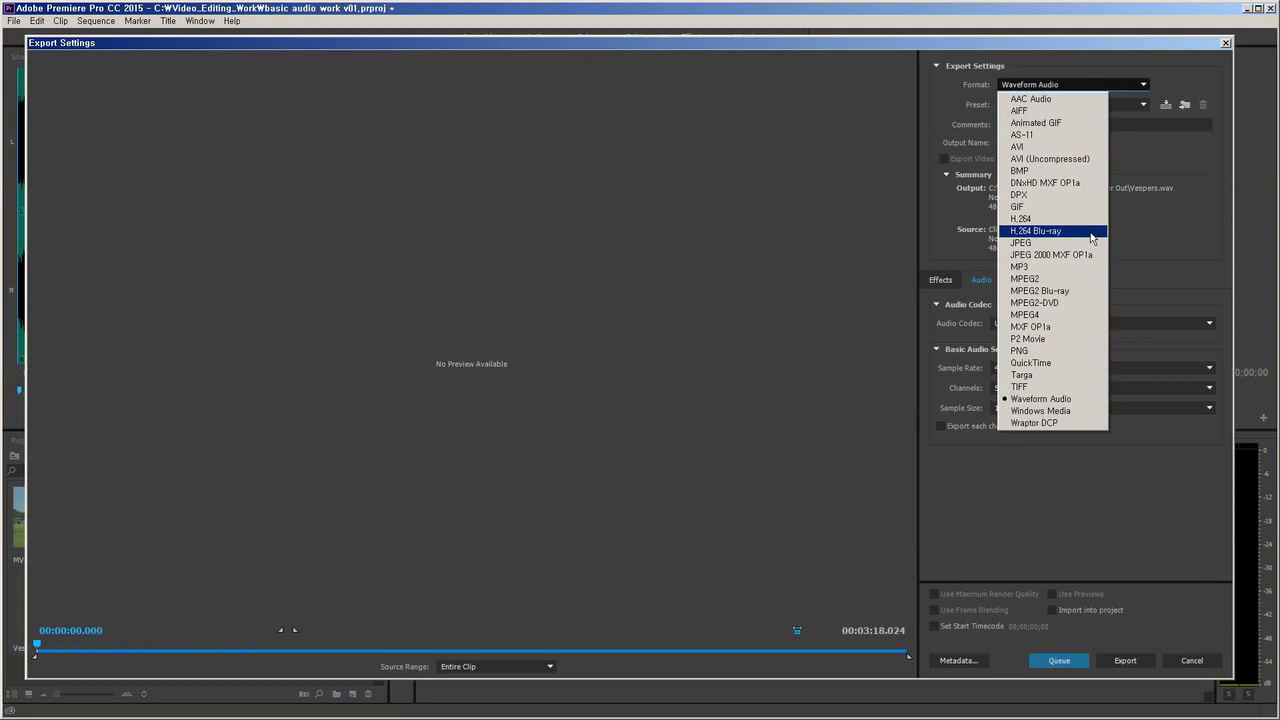
click(1045, 484)
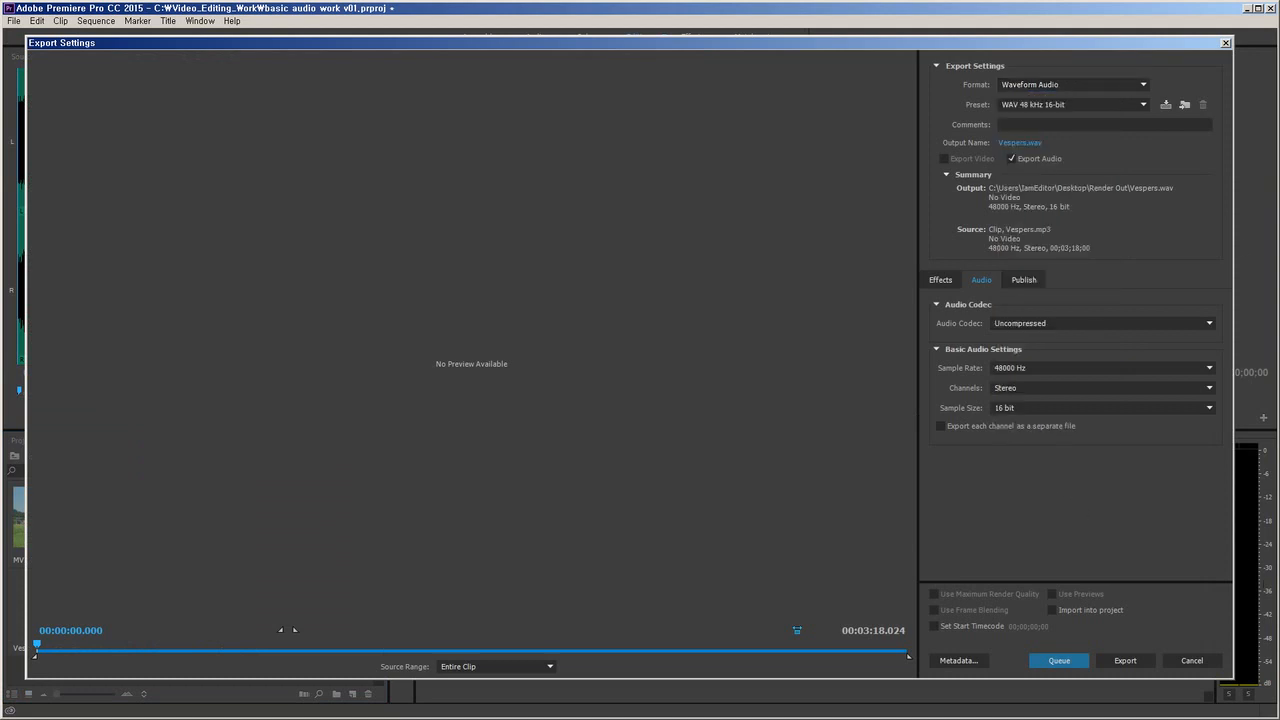
click(1191, 661)
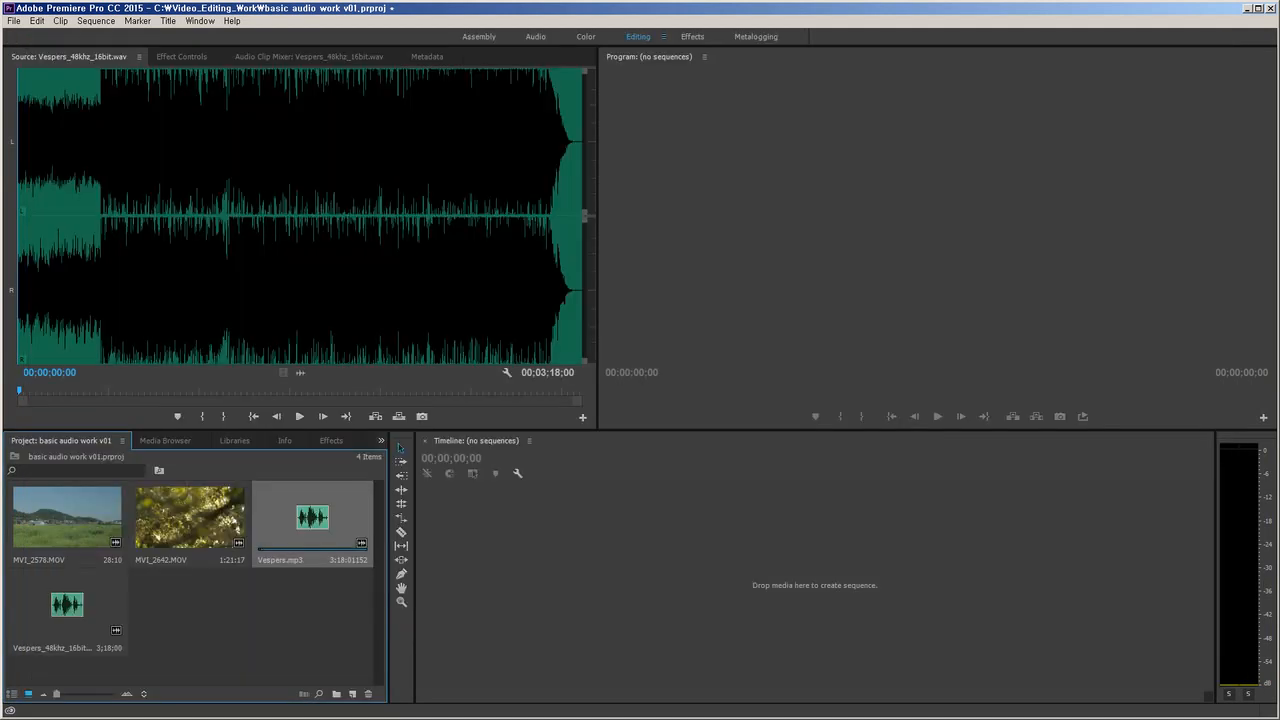
click(933, 610)
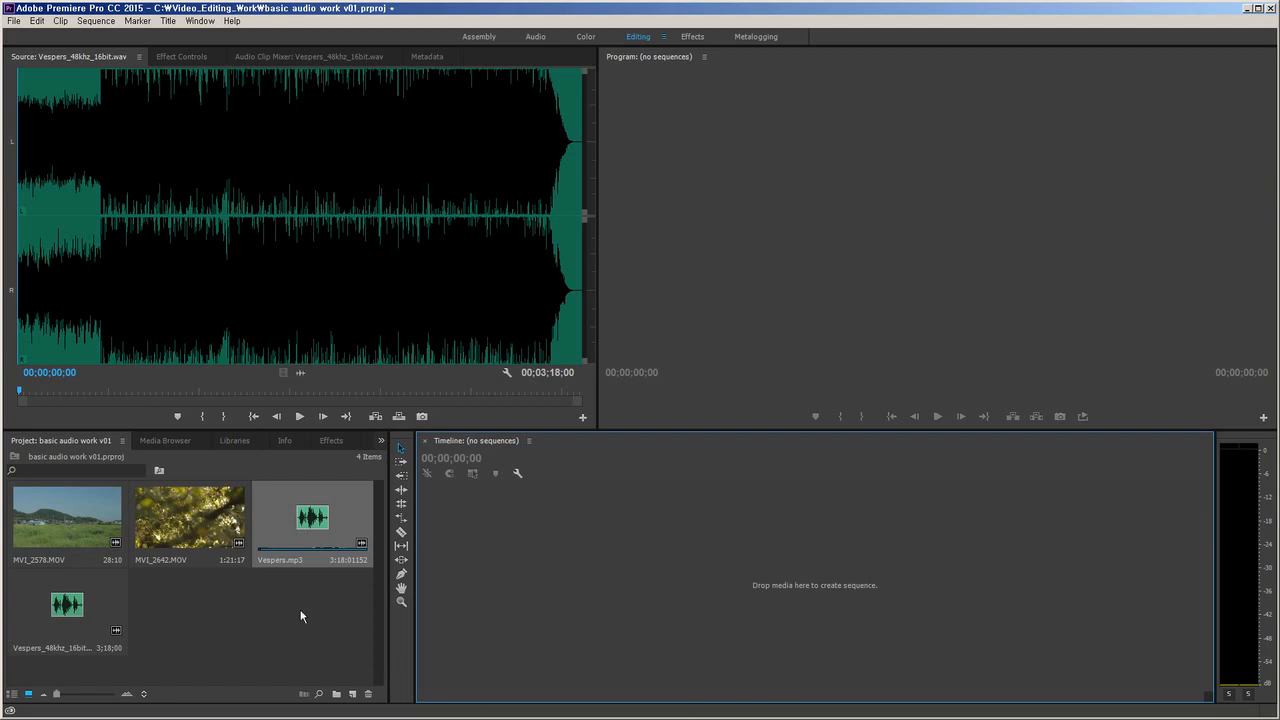
Open the Audio Hardware preferences
click(37, 21)
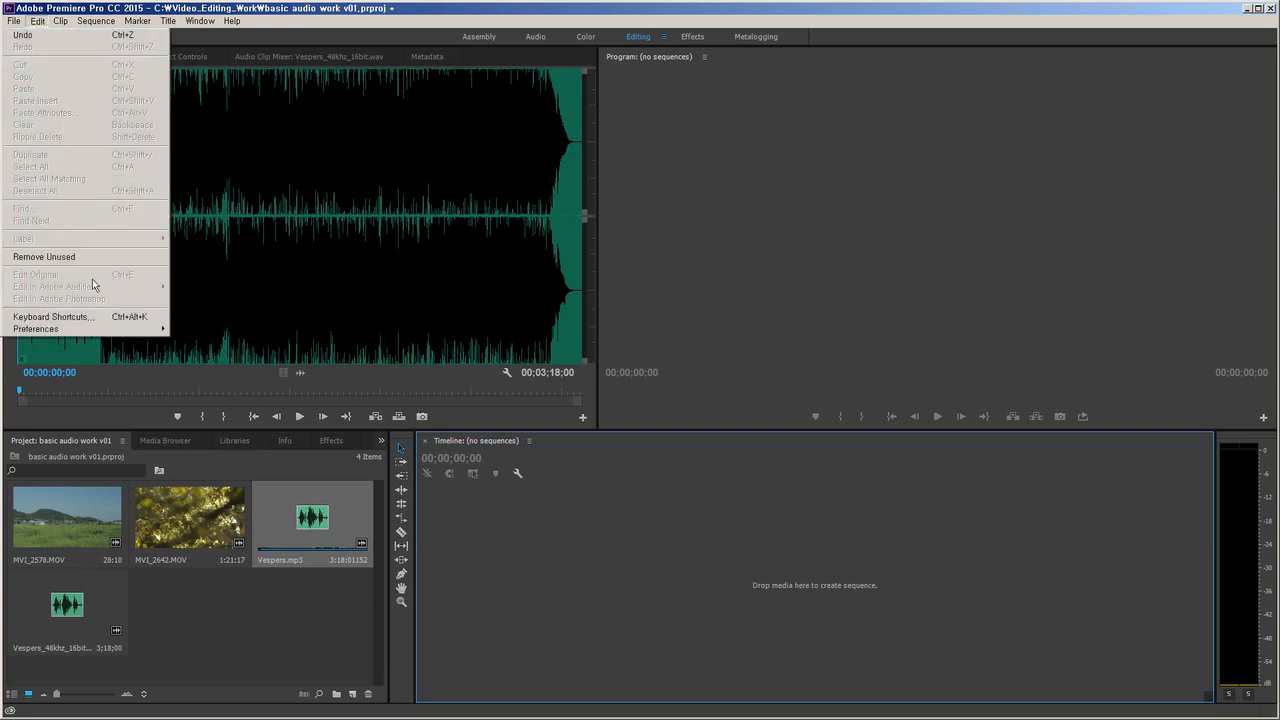
mouse_move(108, 332)
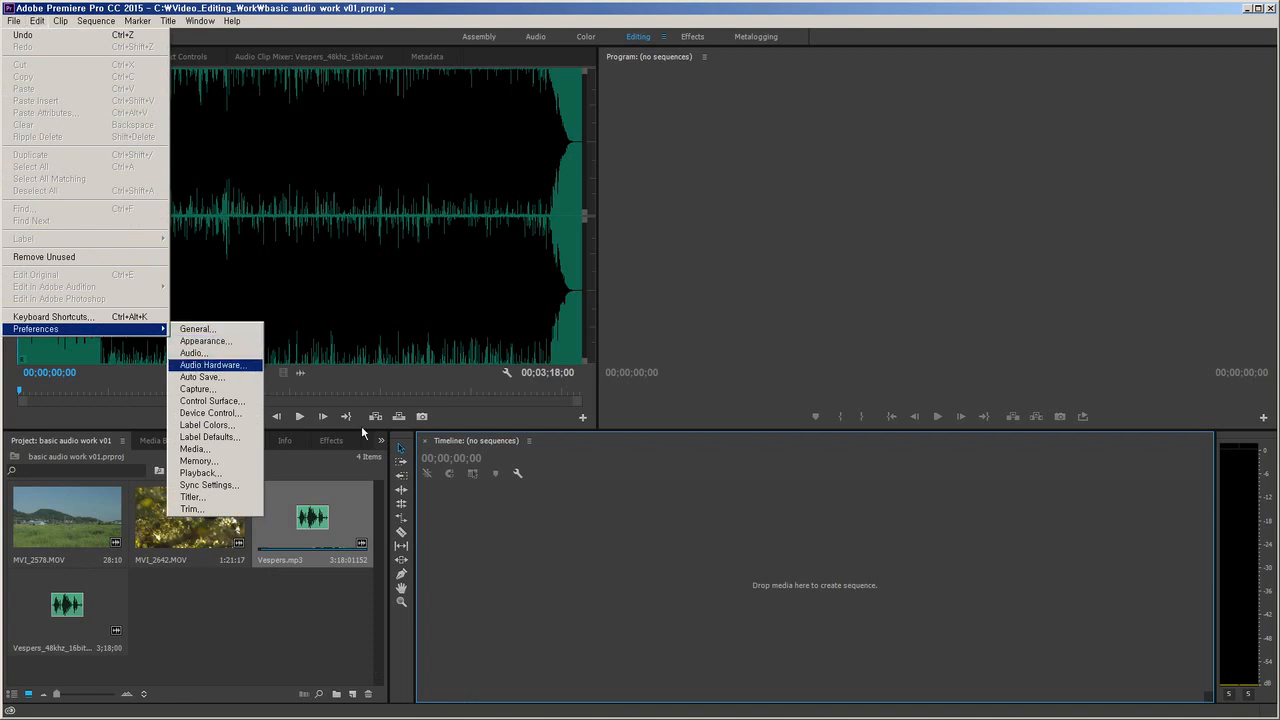
click(235, 369)
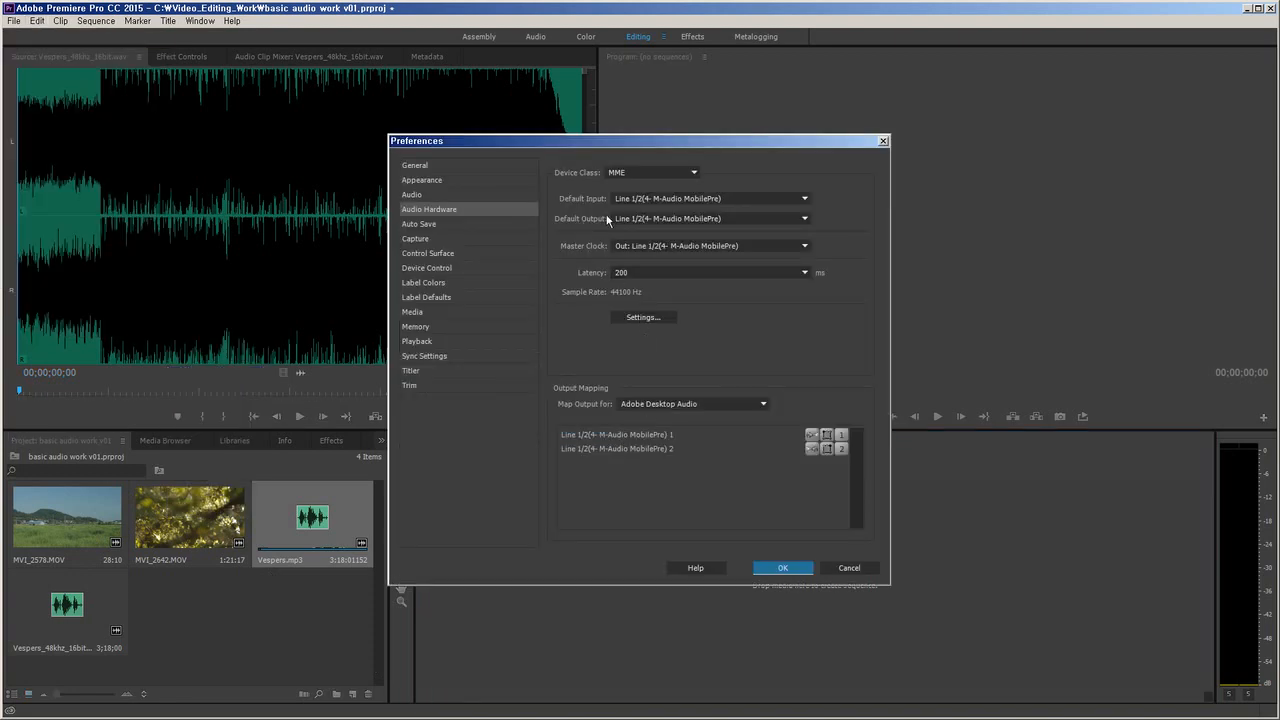
Examine the default output devices alongside the motherboard port and M-Audio interface pictures in XnView, and return to Premiere Pro's preferences
click(686, 218)
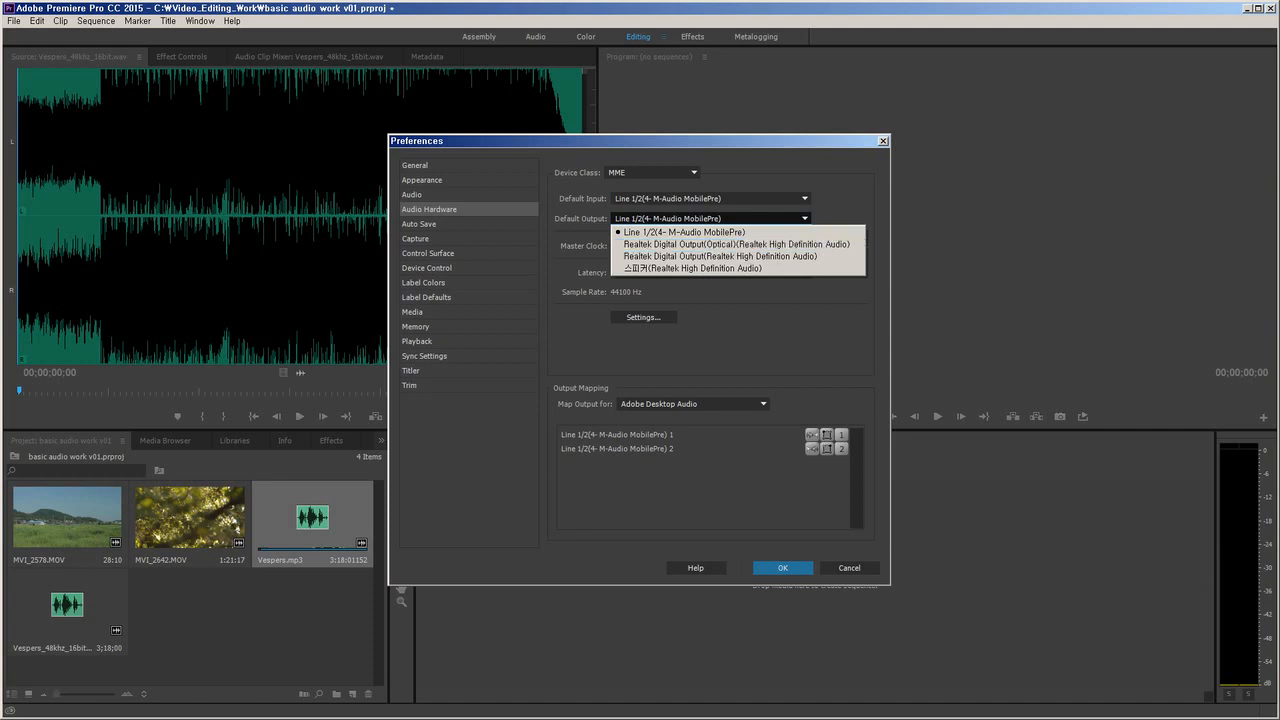
key(alt+Tab)
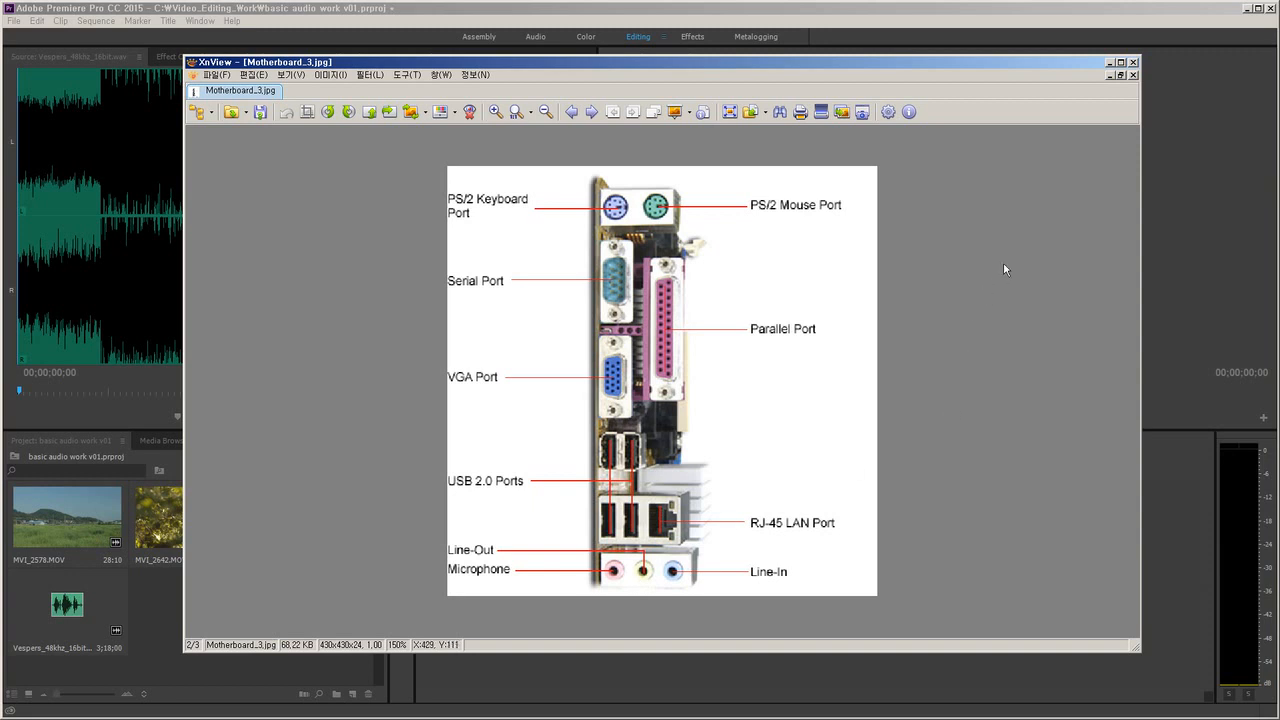
click(1109, 67)
click(720, 217)
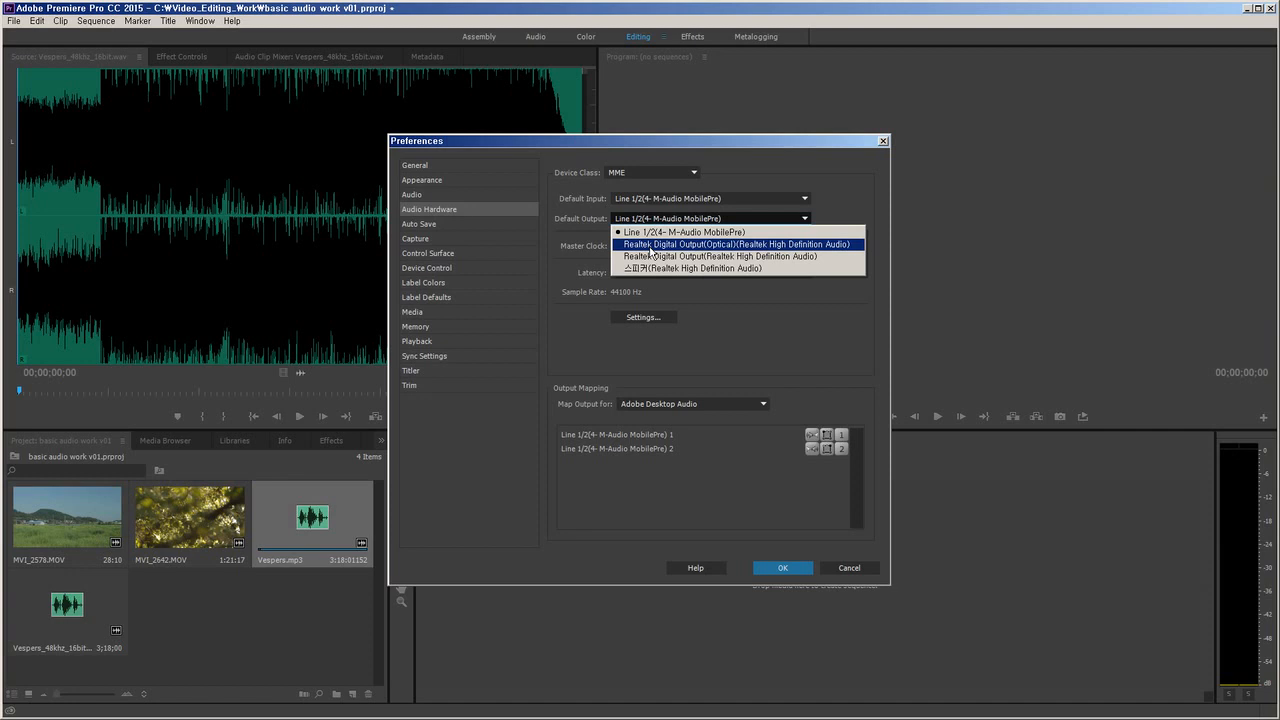
key(alt+Tab)
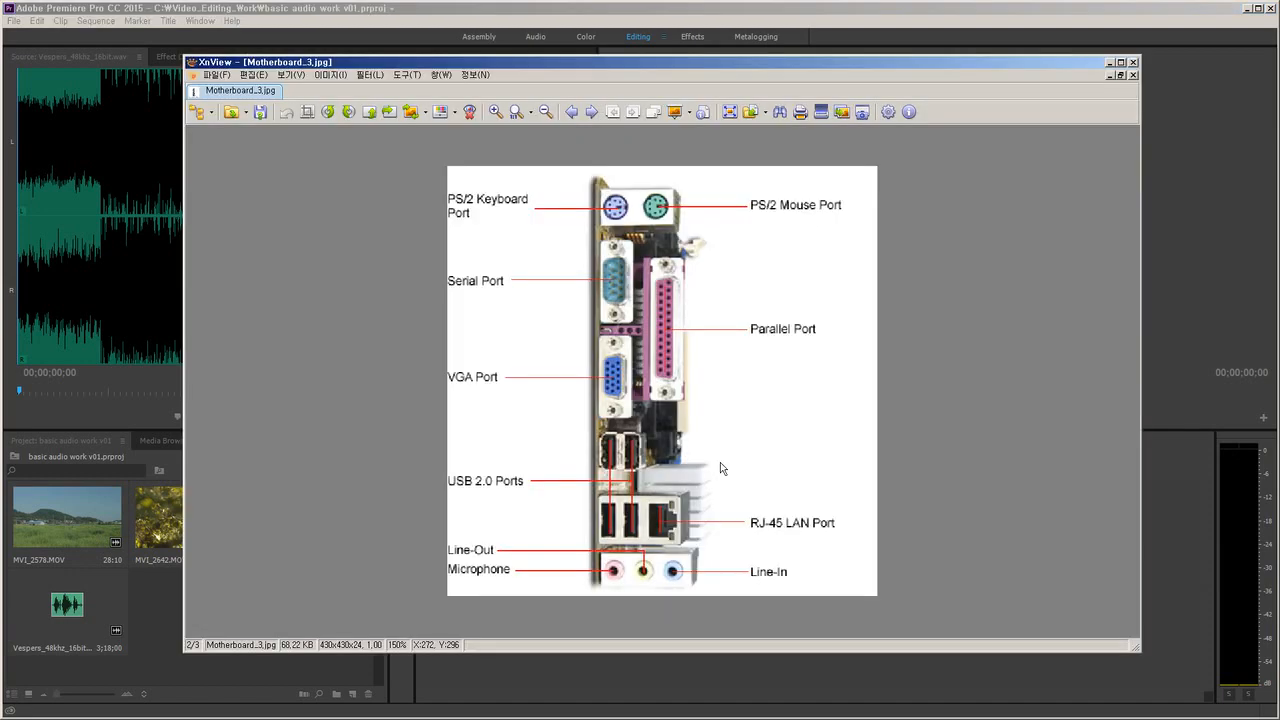
key(Page_Up)
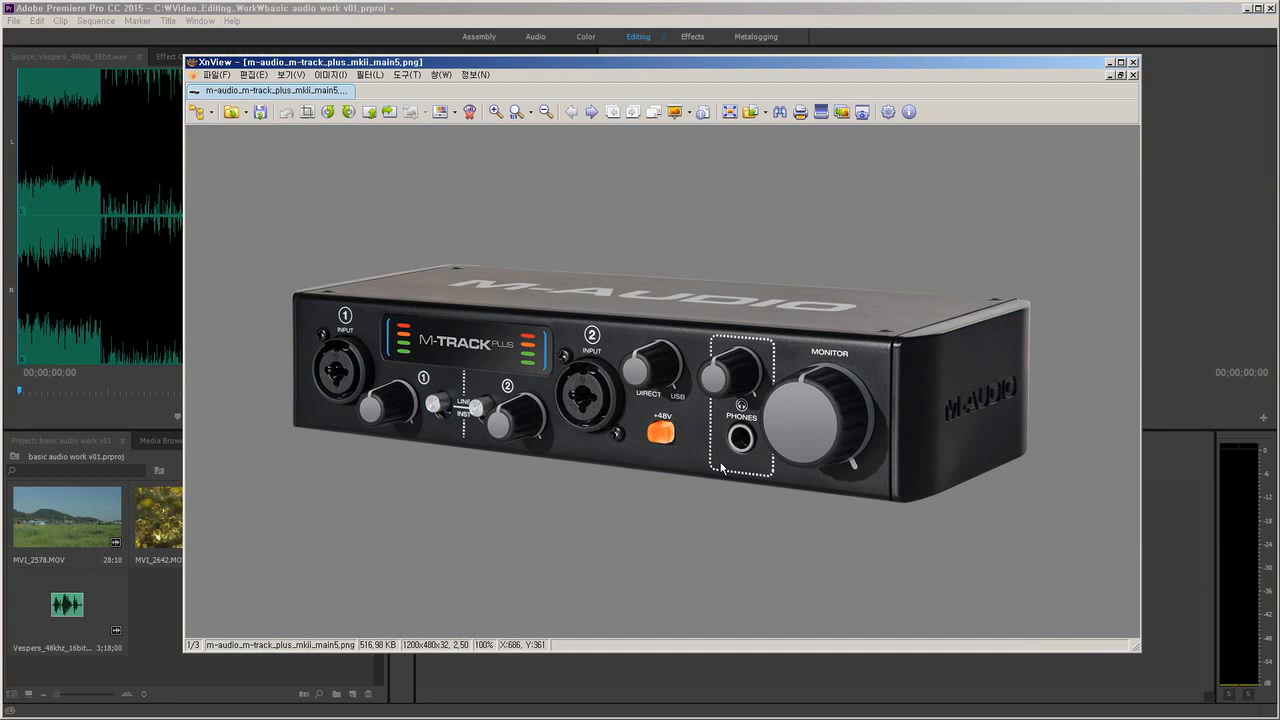
key(alt+Tab)
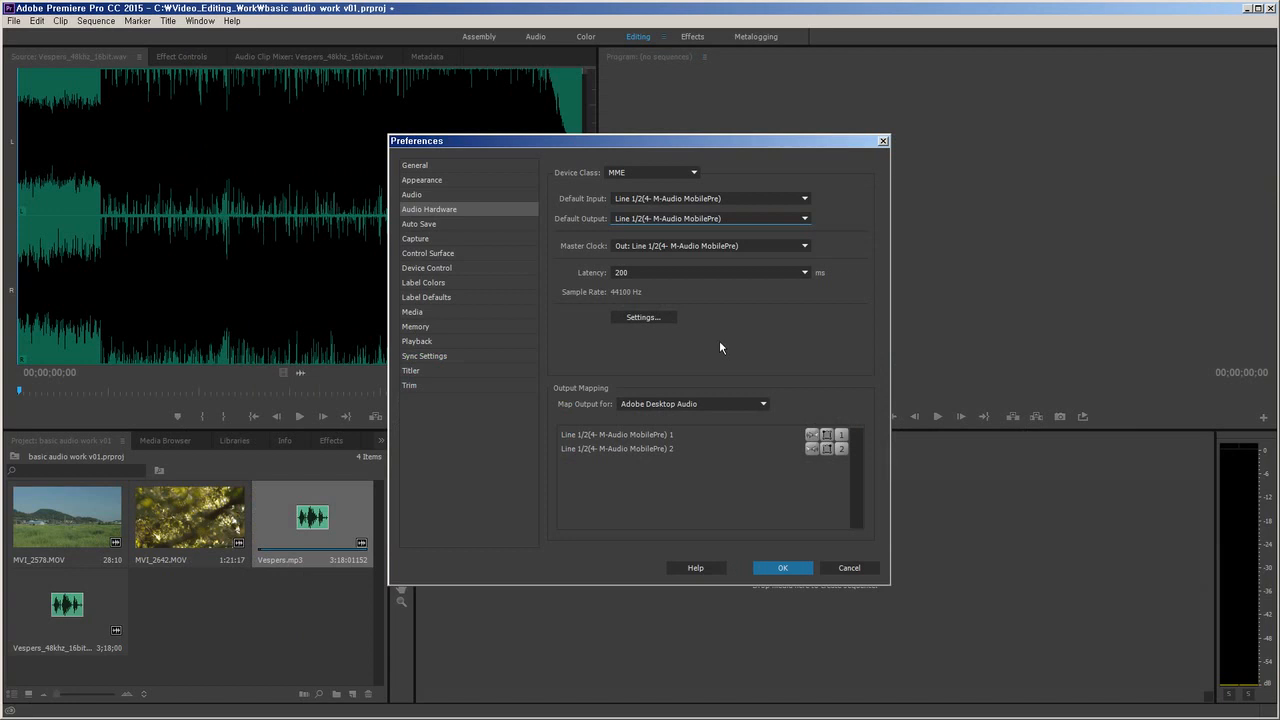
Select Line 1/2(4- M-Audio MobilePre) as the default output and MME as the device class, checking the audio interface picture in XnView
click(800, 219)
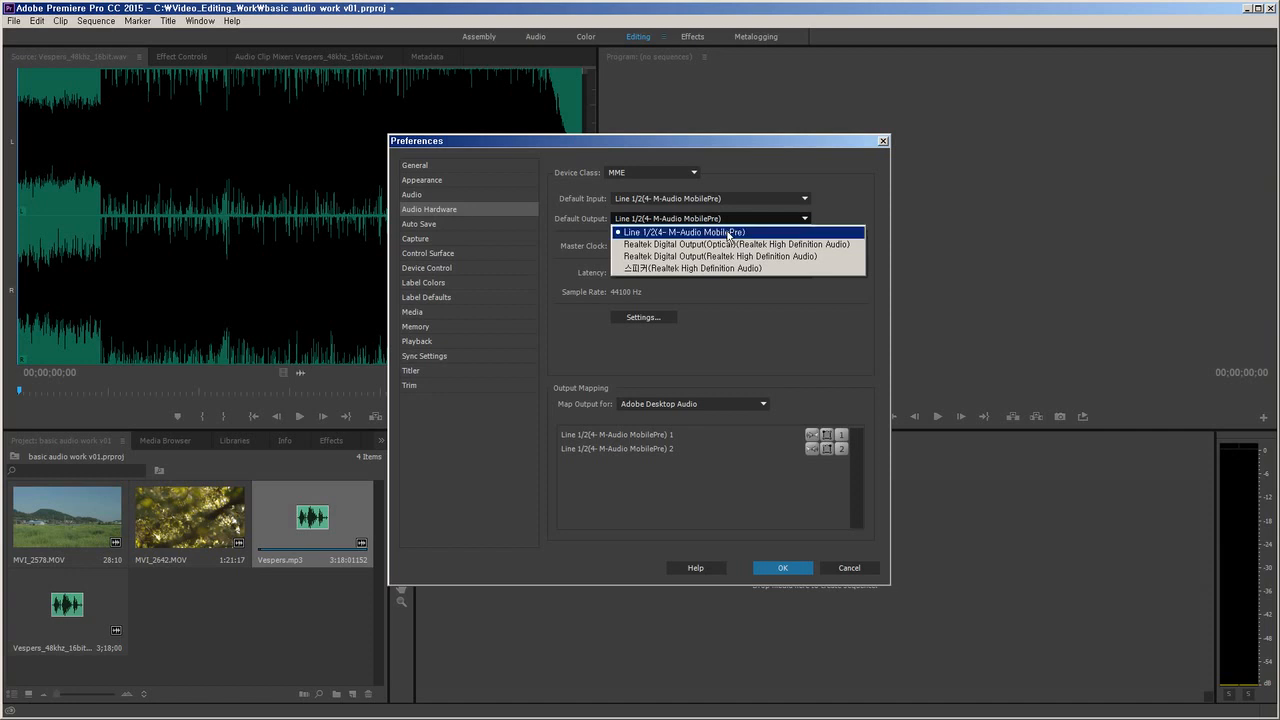
click(729, 234)
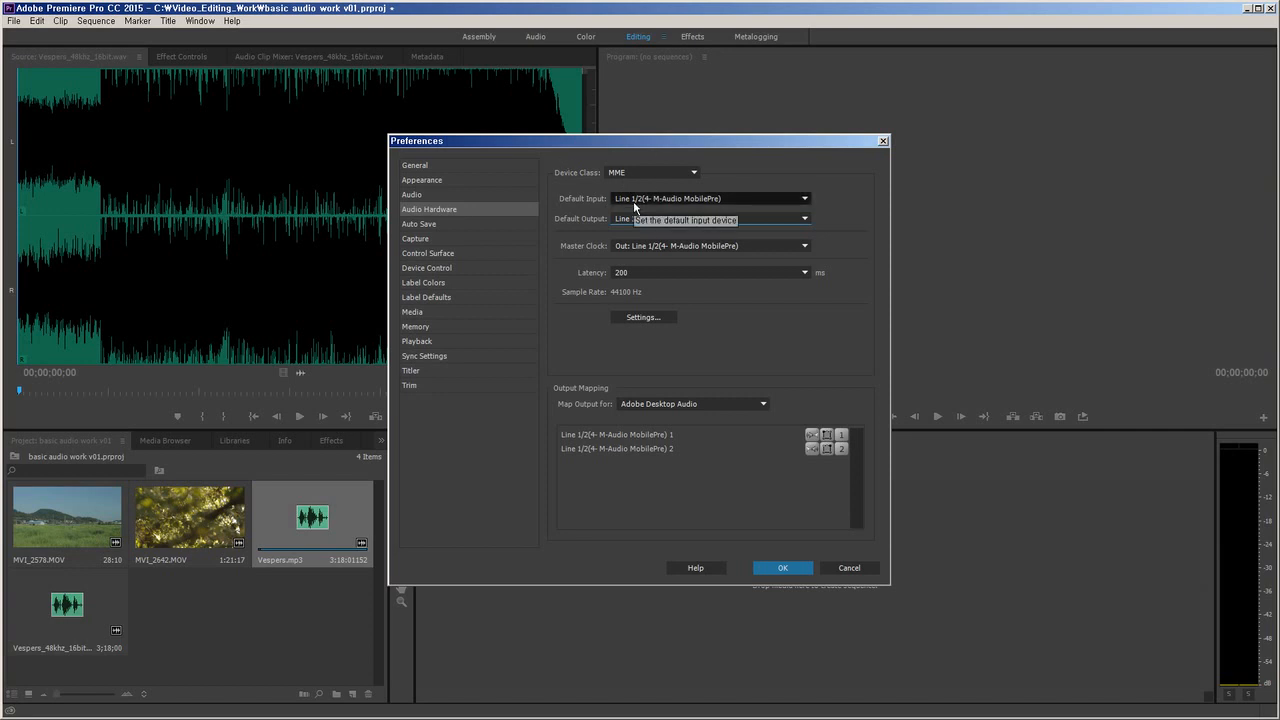
key(alt+Tab)
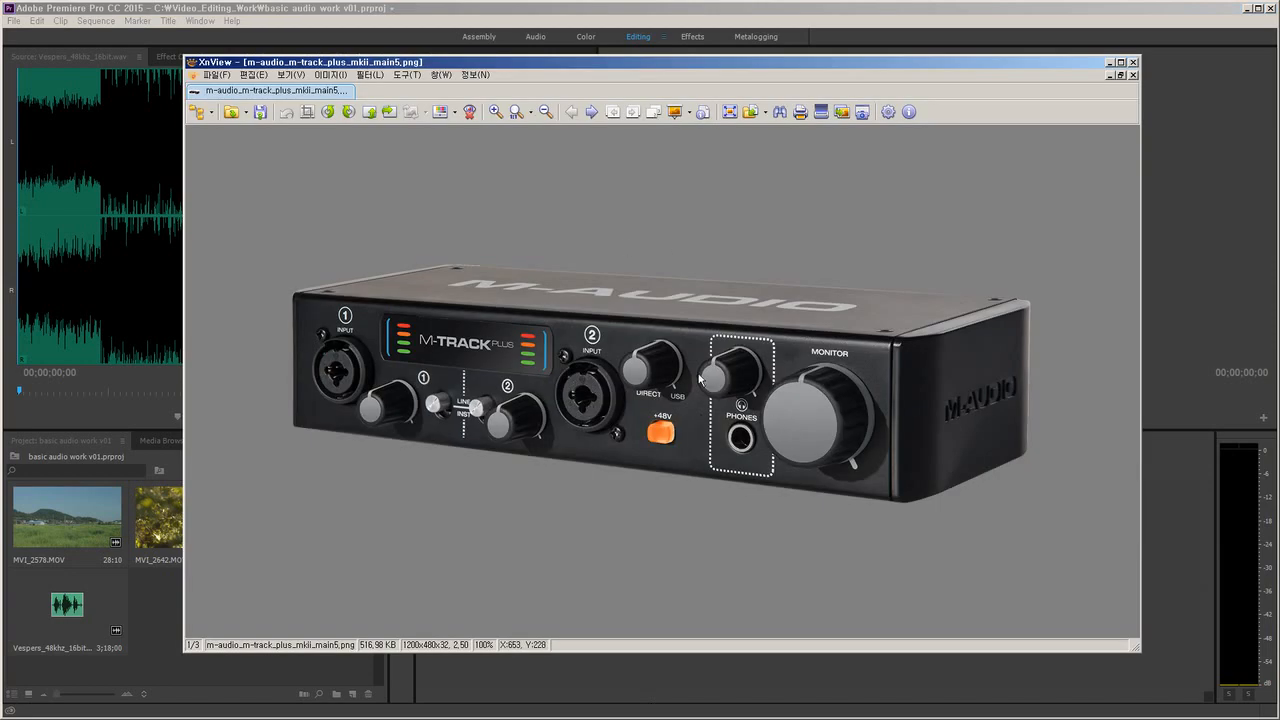
click(1111, 63)
click(694, 173)
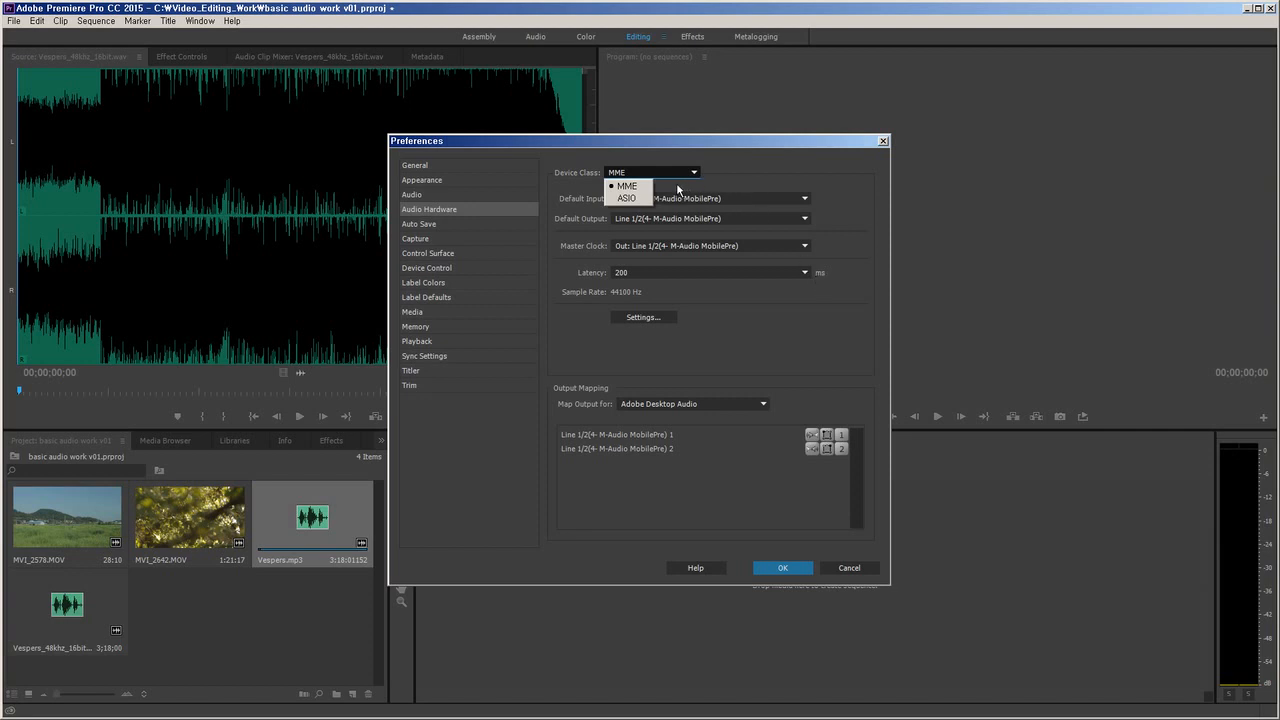
click(646, 187)
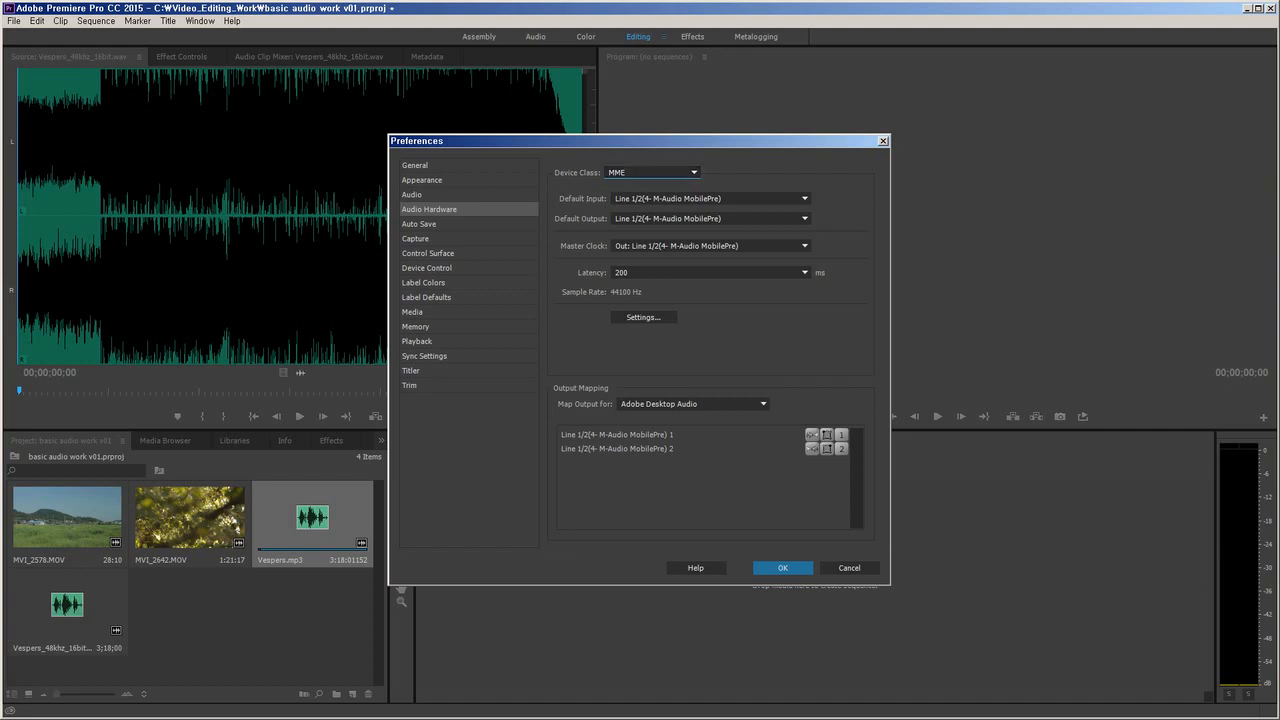
View the M-Audio interface picture in XnView again and examine the latency options in Premiere Pro's audio hardware preferences
key(alt+Tab)
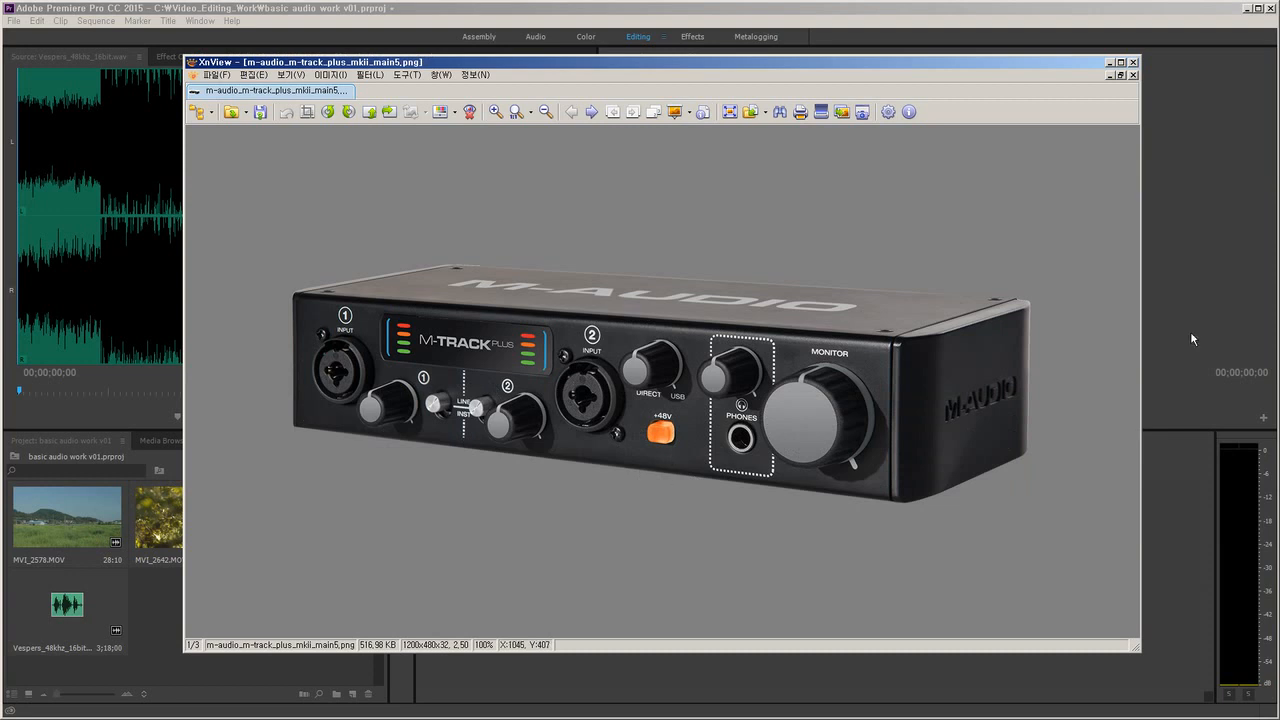
key(alt+Tab)
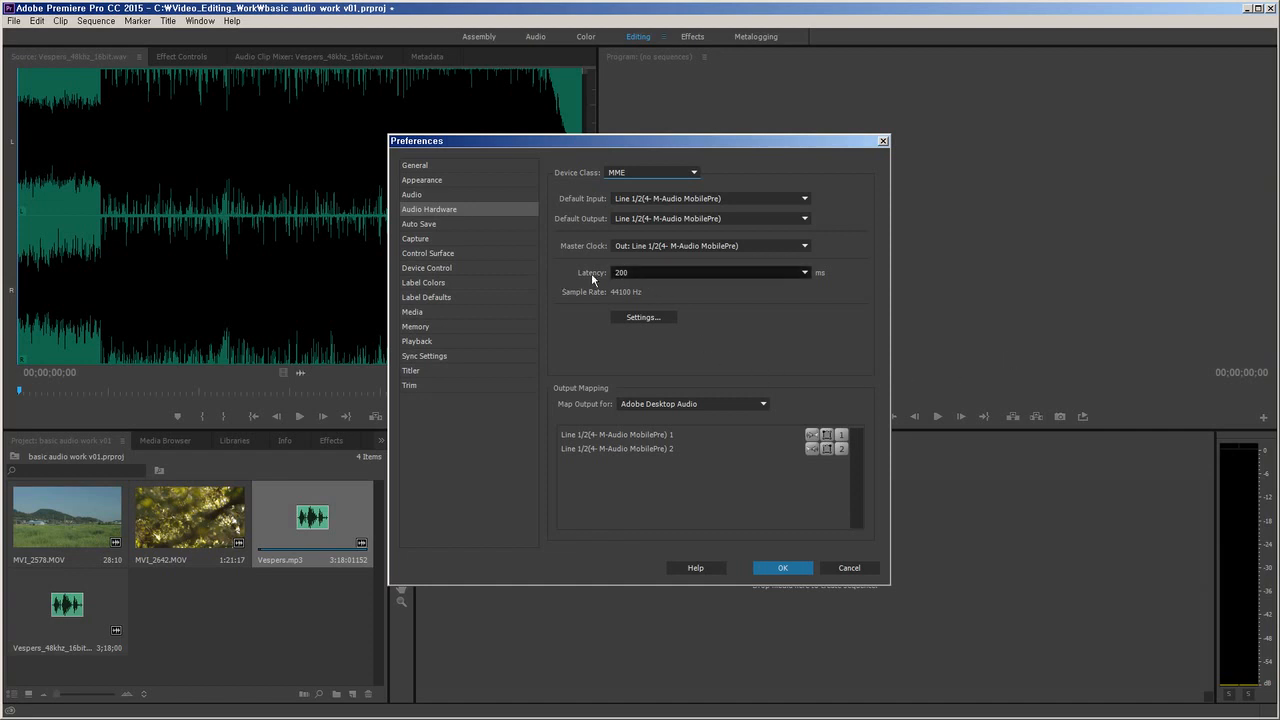
click(770, 274)
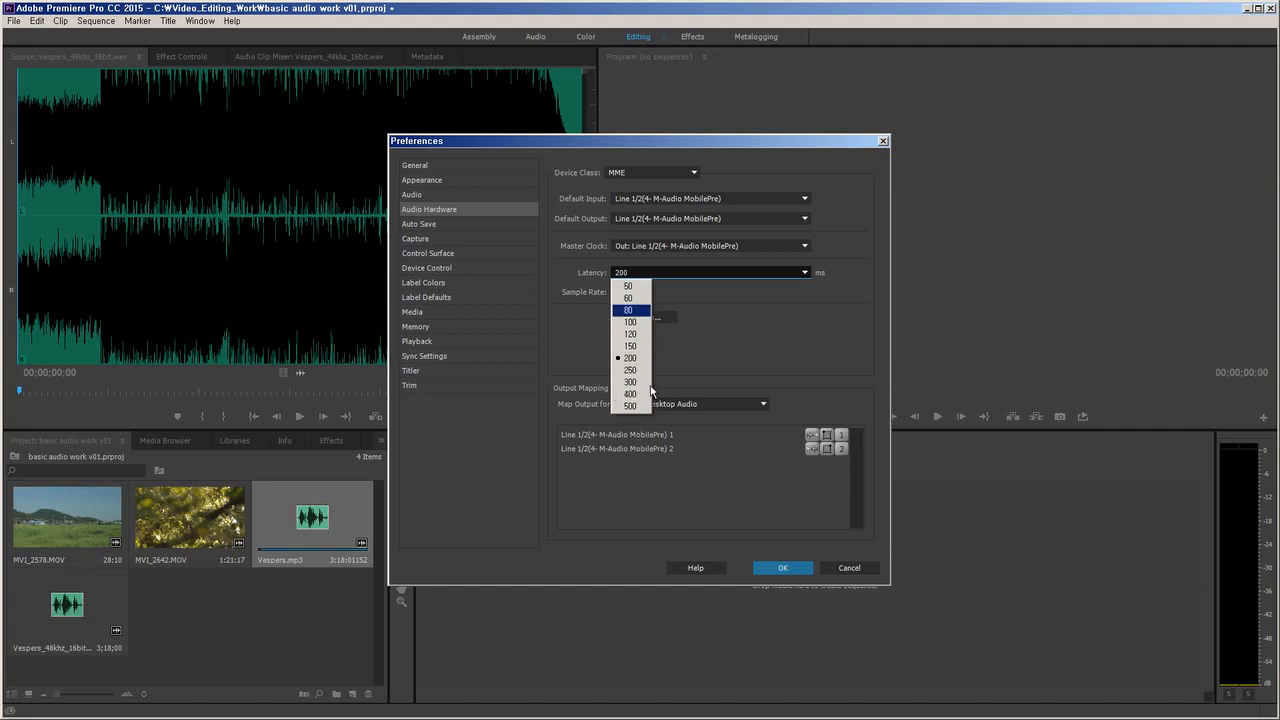
click(743, 345)
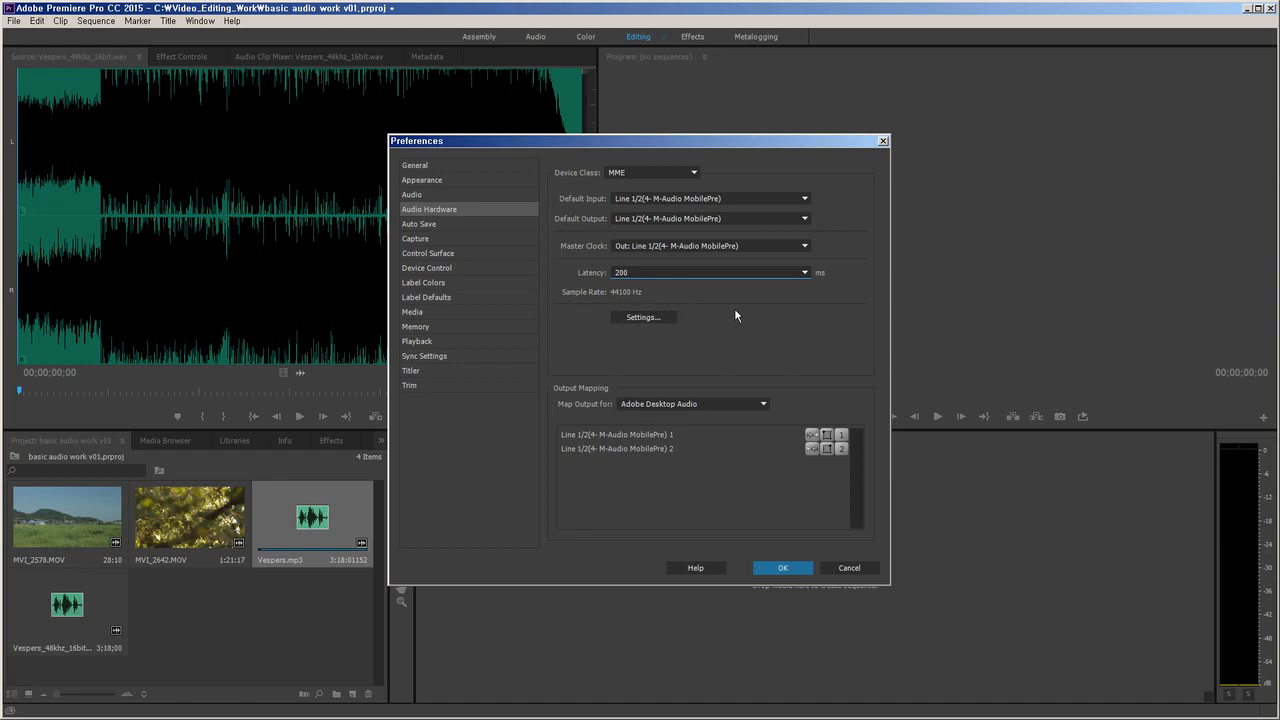
Open the sound device settings from the Audio Hardware preferences and examine the playback and recording device lists
key(Tab)
click(650, 320)
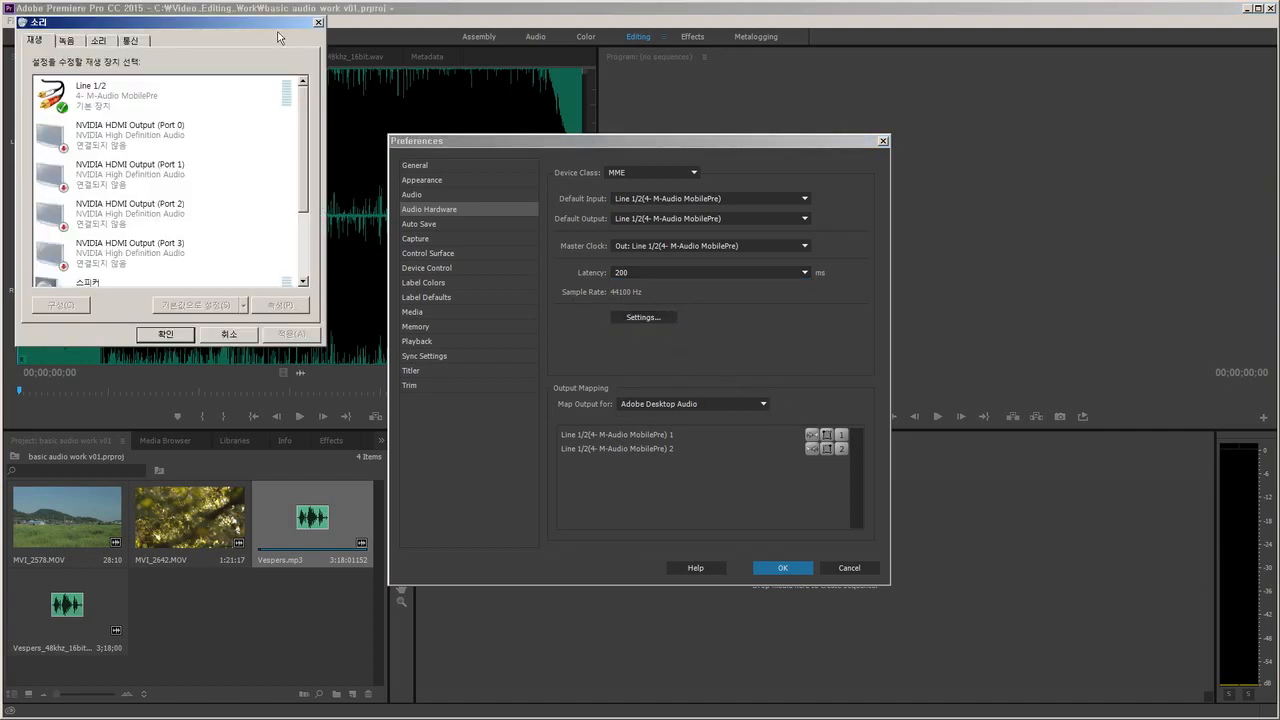
drag(258, 22, 946, 286)
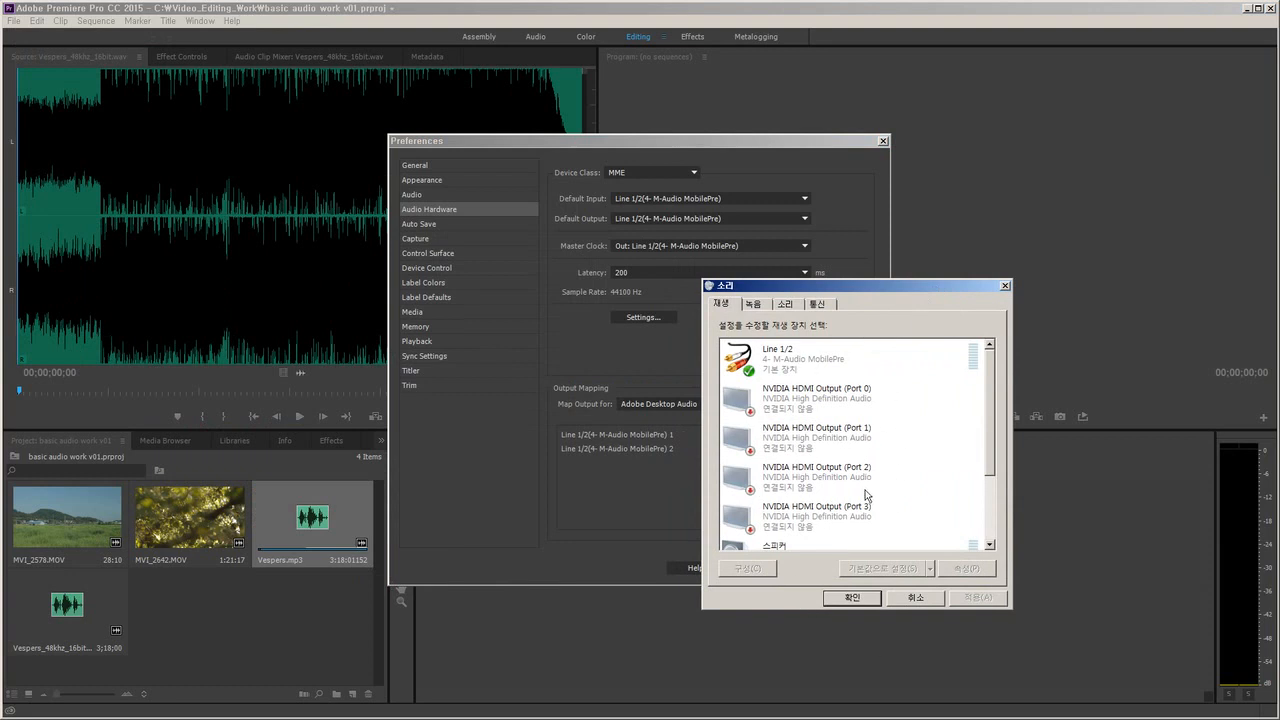
scroll(984, 463, down, 1)
scroll(984, 463, up, 2)
scroll(955, 470, down, 2)
scroll(940, 474, up, 2)
click(752, 304)
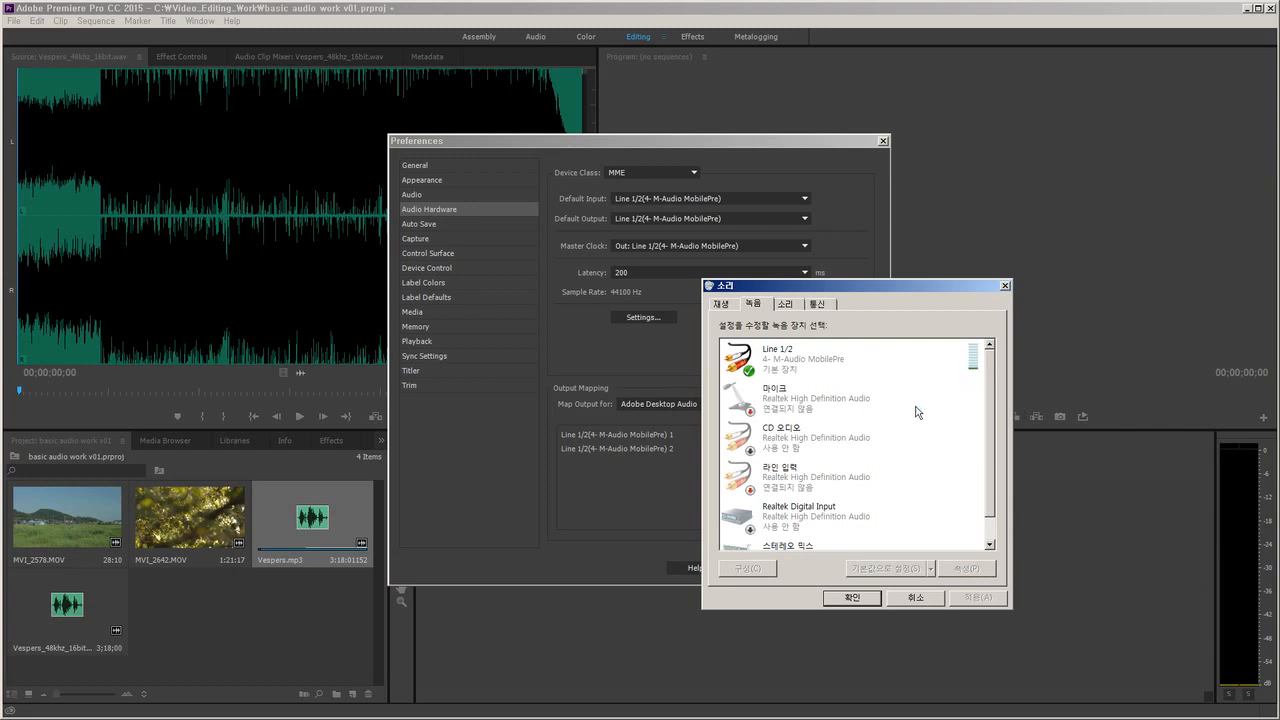
click(726, 305)
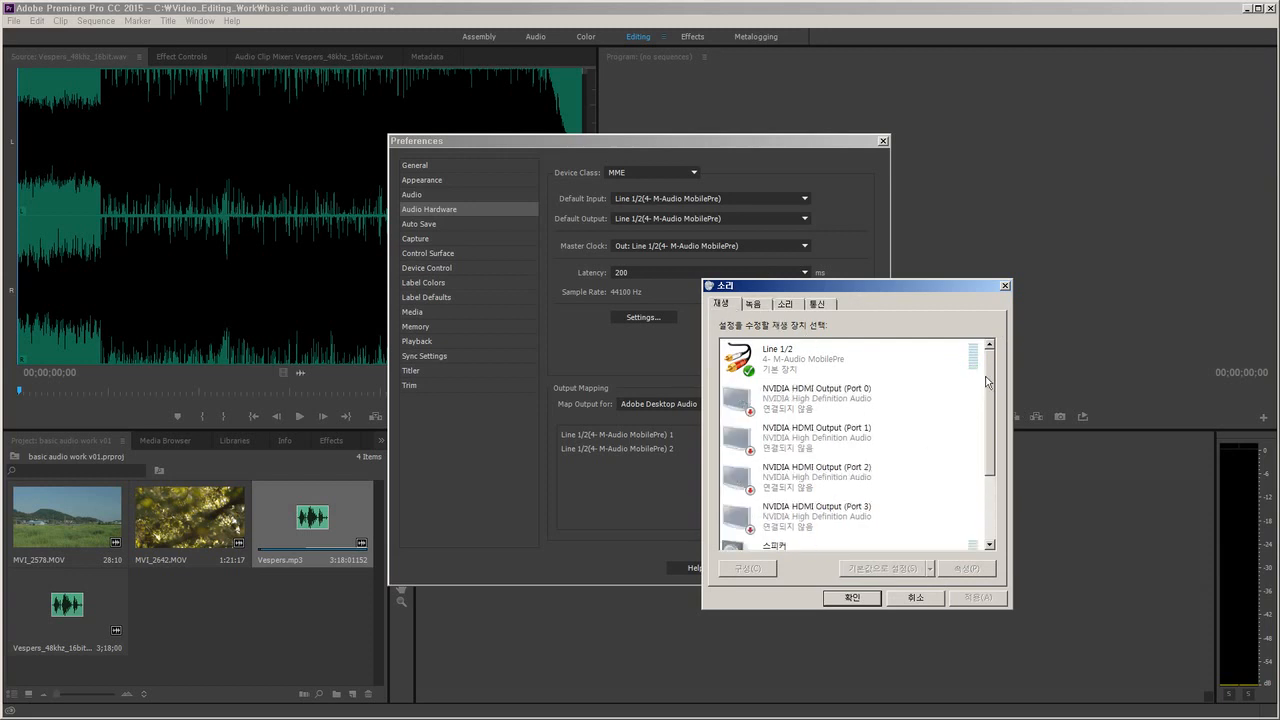
Inspect the NVIDIA HDMI Output entries among the playback devices, recheck the recording devices, and close the sound settings without saving
drag(992, 377, 997, 327)
click(891, 475)
click(892, 410)
click(870, 472)
click(860, 433)
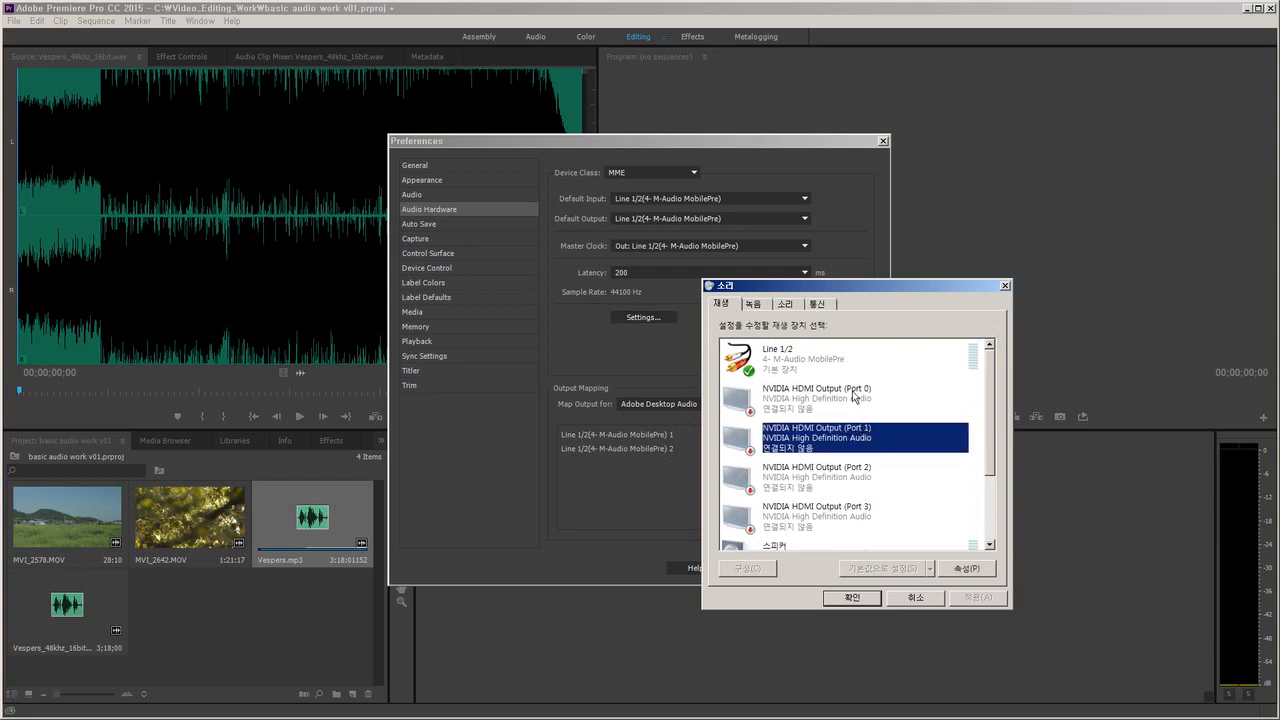
click(853, 397)
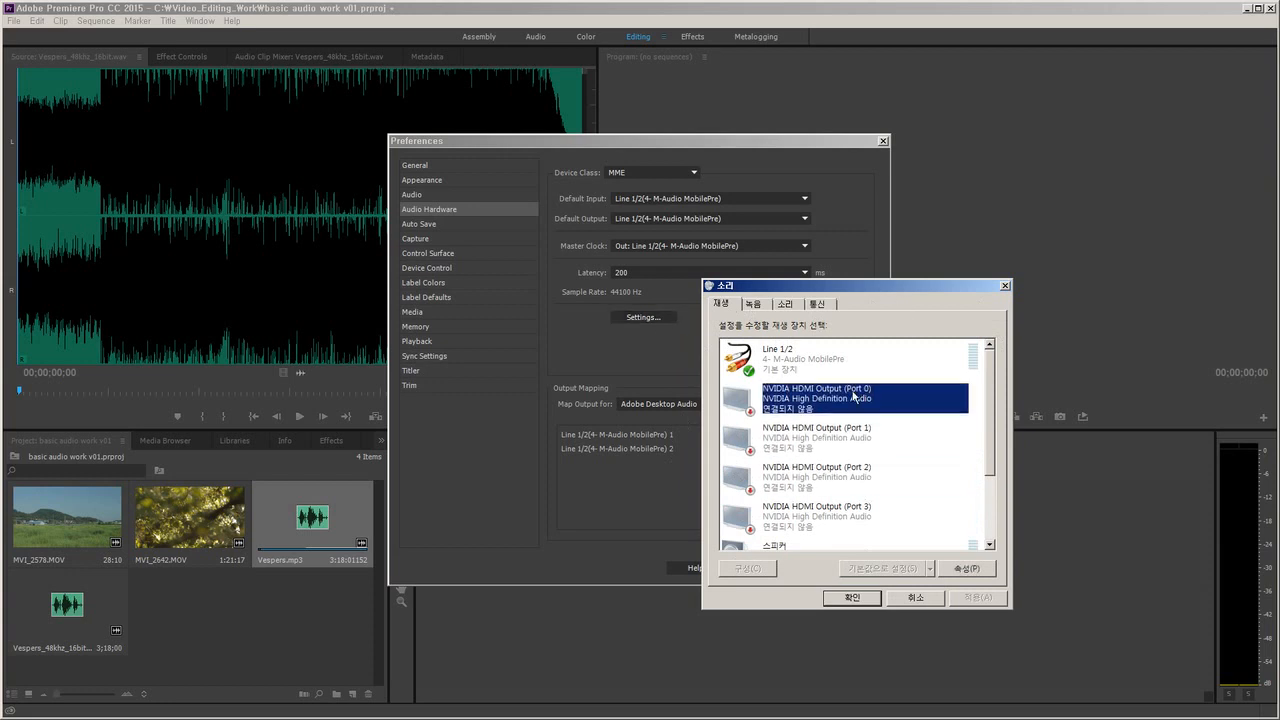
click(760, 306)
click(729, 305)
click(916, 597)
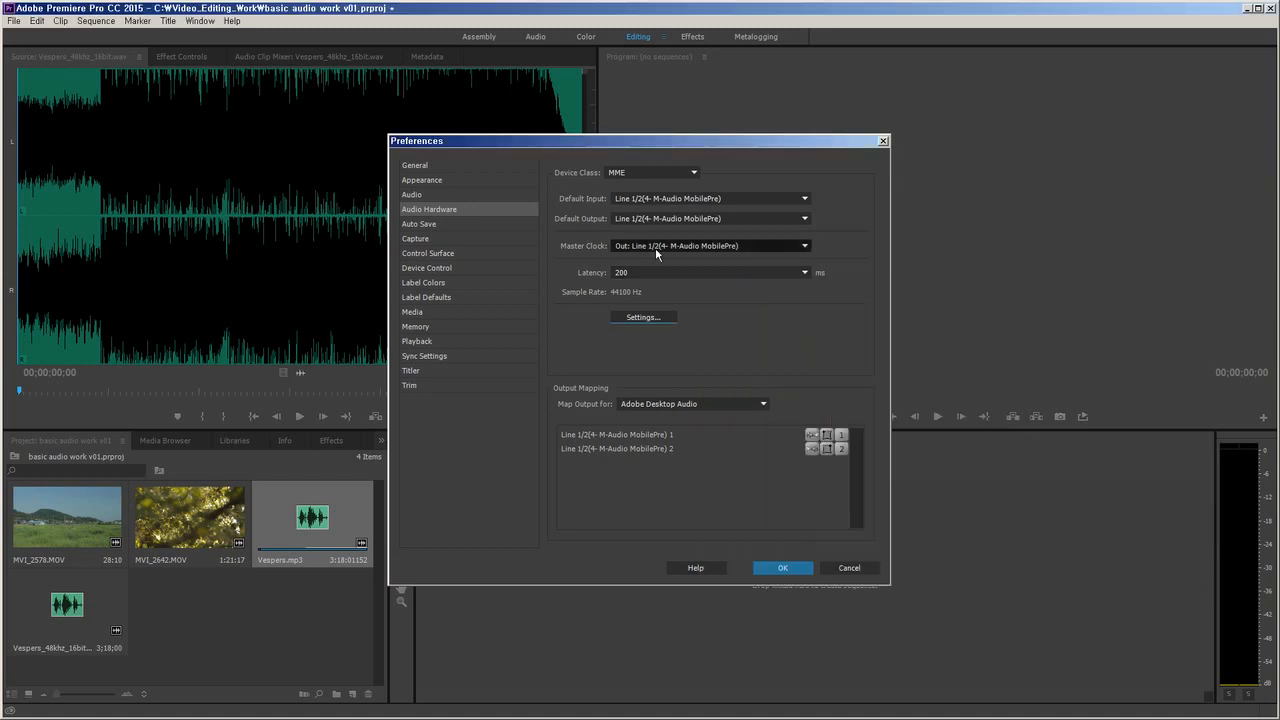
Keep Line 1/2(4- M-Audio MobilePre) as the default output and accept the Audio Hardware preferences
click(646, 220)
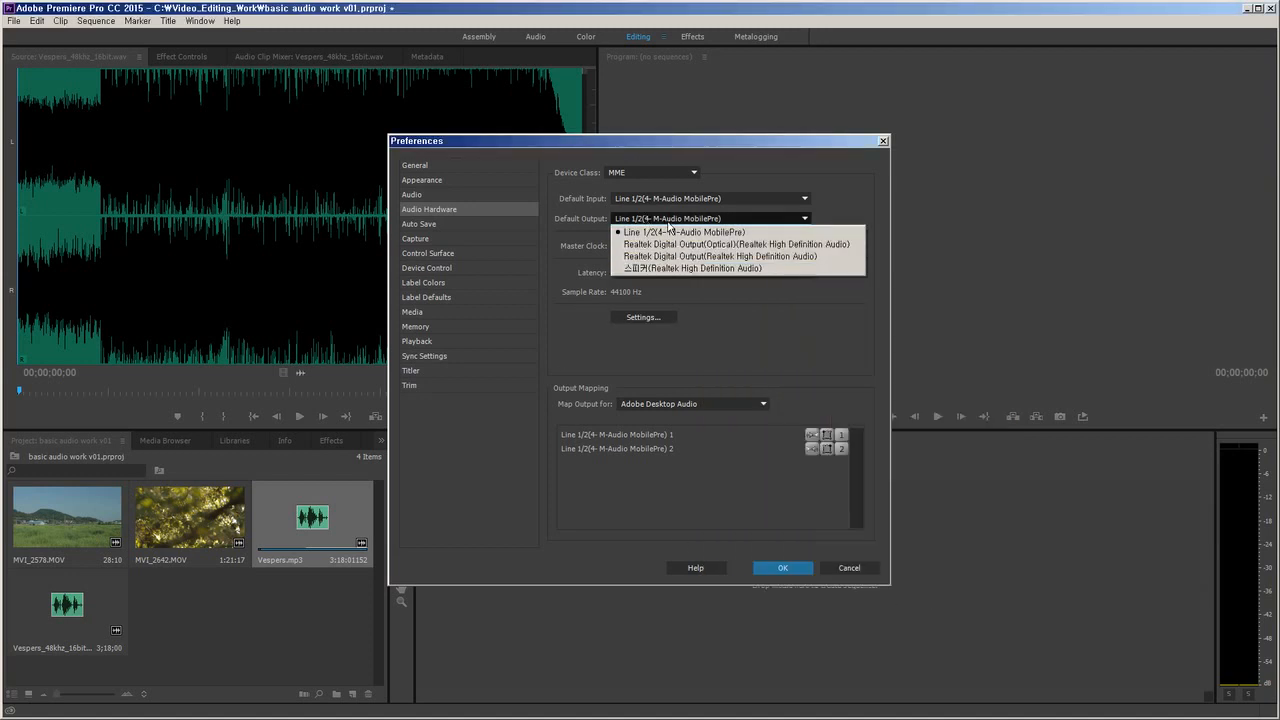
click(670, 232)
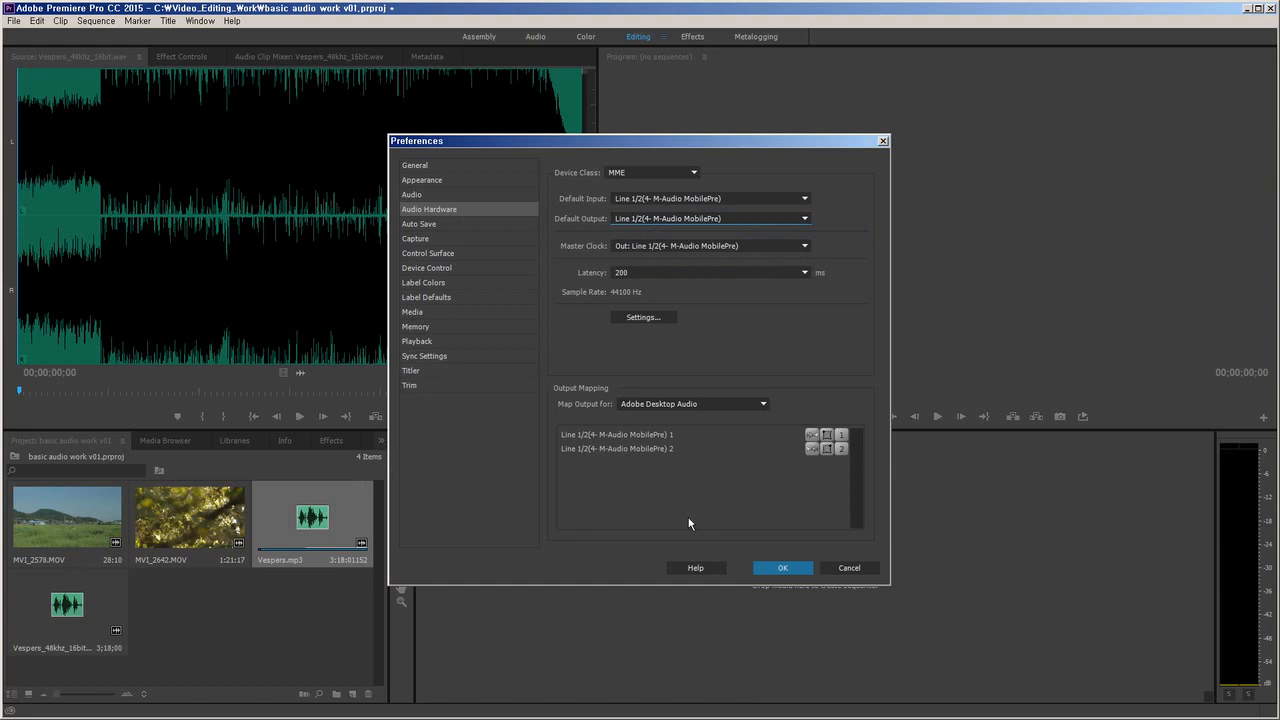
click(783, 568)
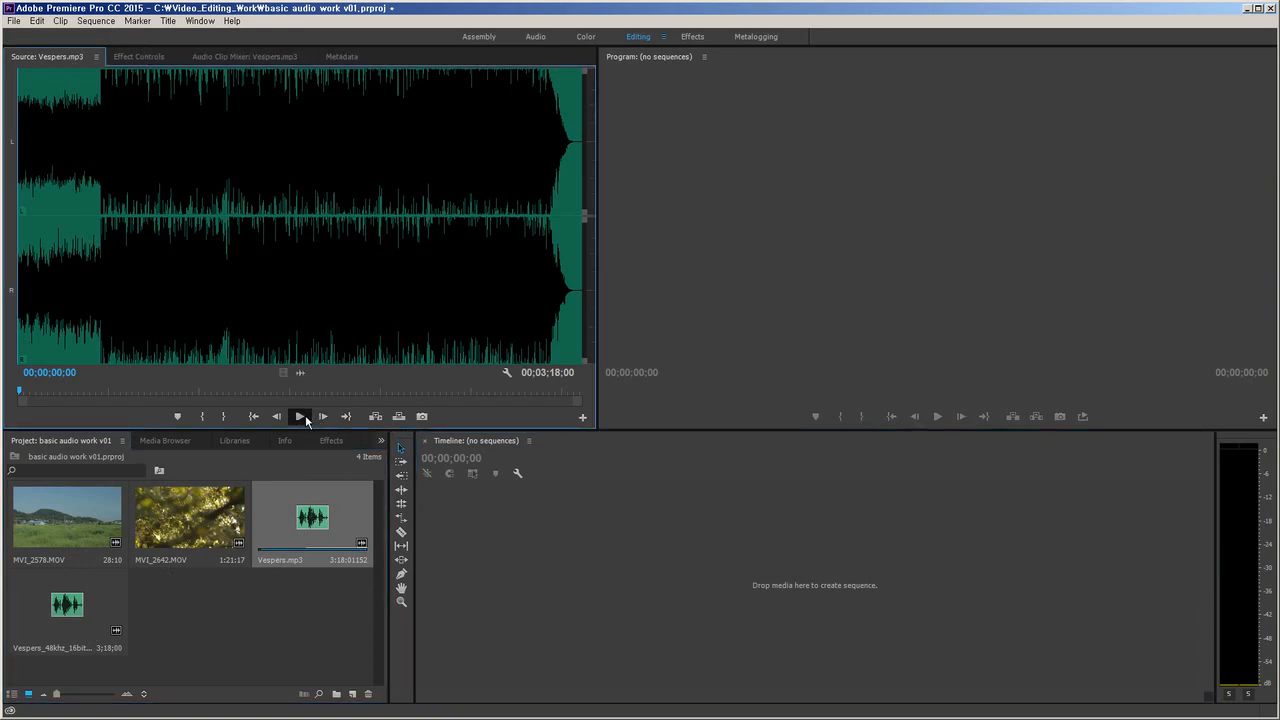
Play Vespers.mp3 in the Source monitor and scrub through its waveform to 00;01;55;20
click(303, 416)
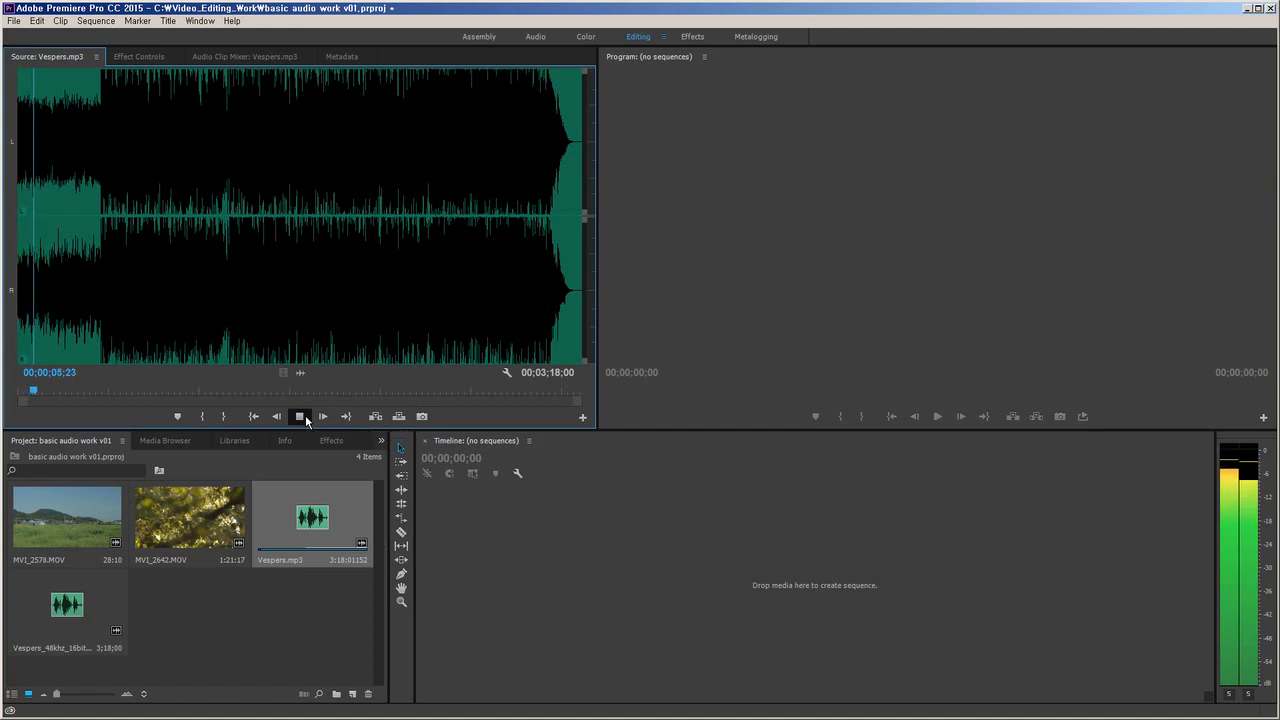
click(299, 416)
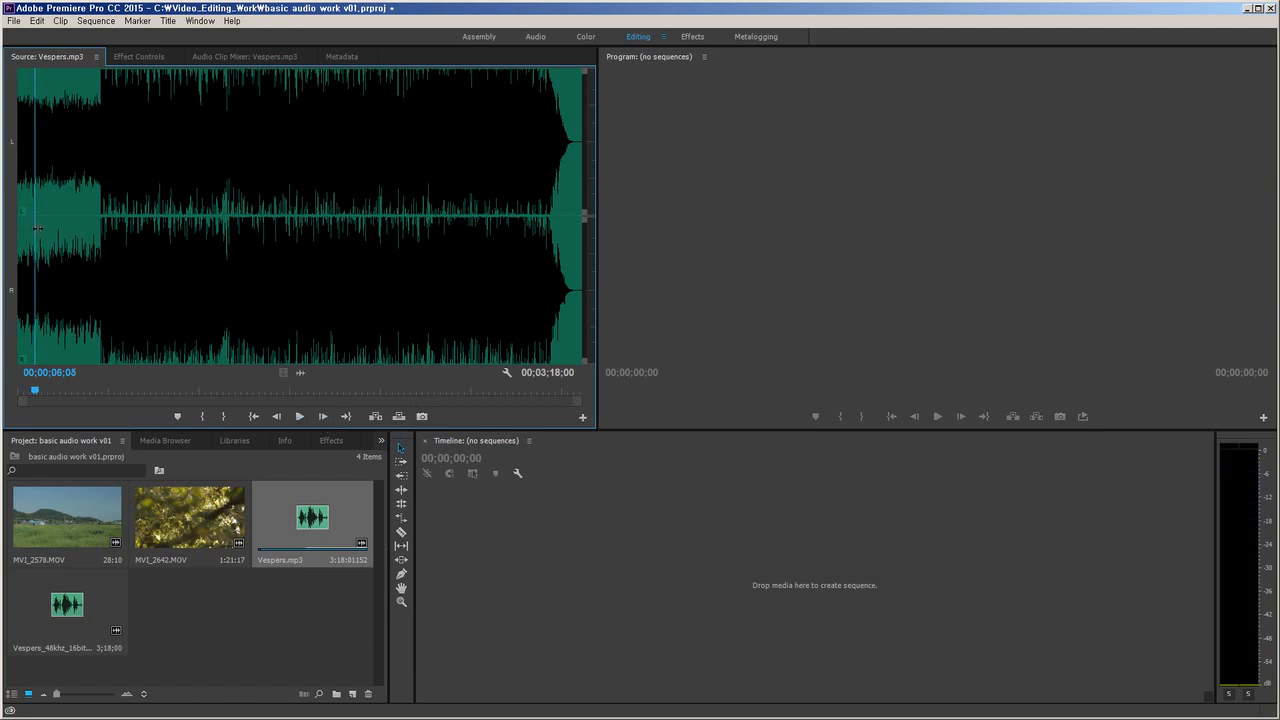
drag(36, 232, 307, 249)
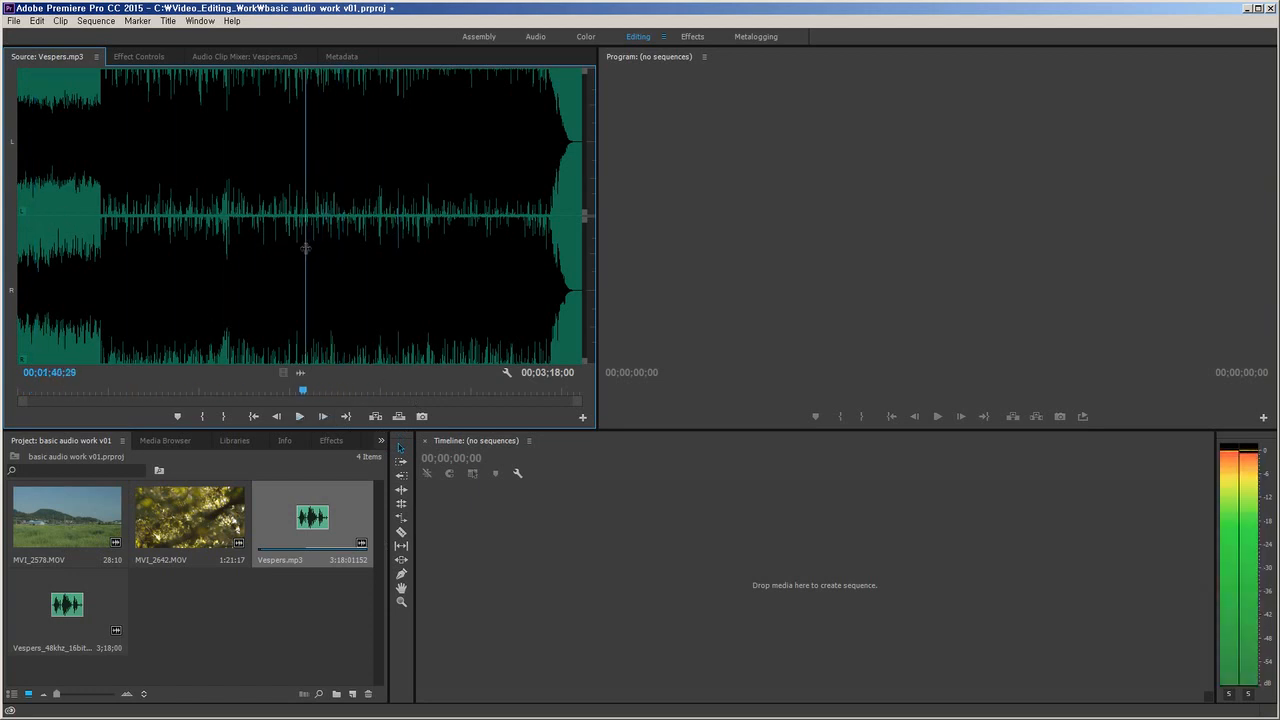
click(299, 416)
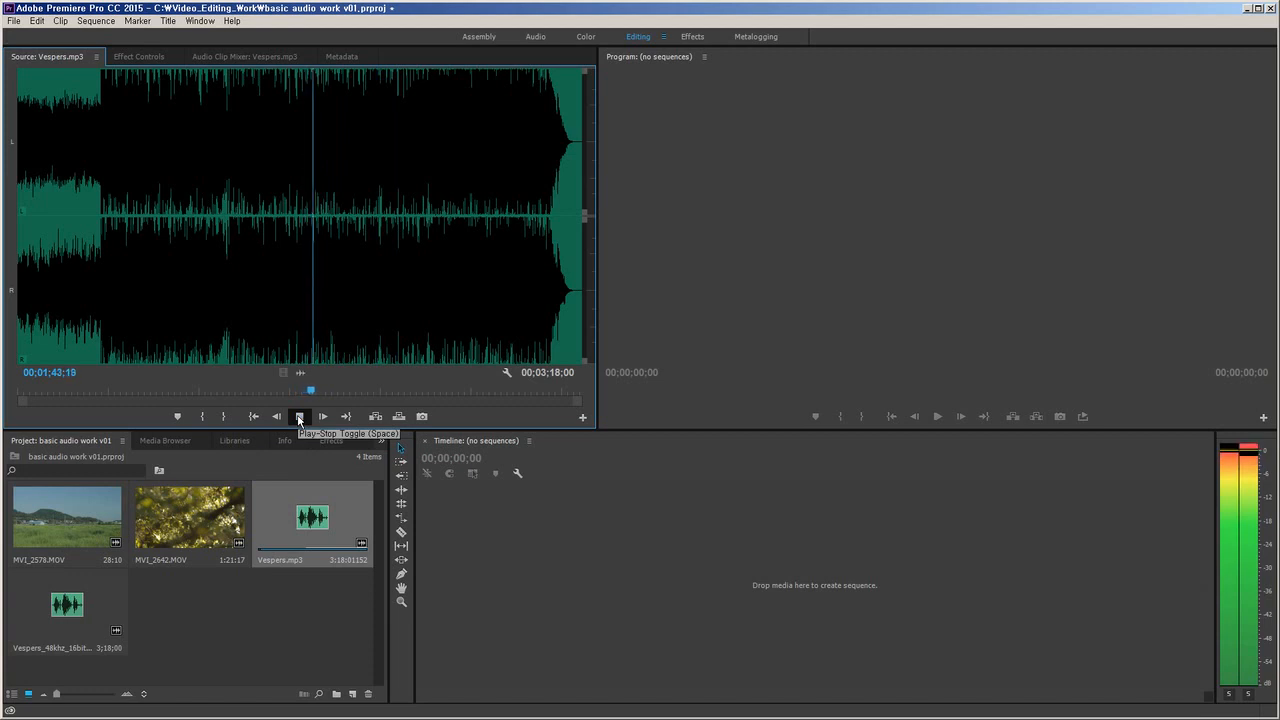
click(299, 416)
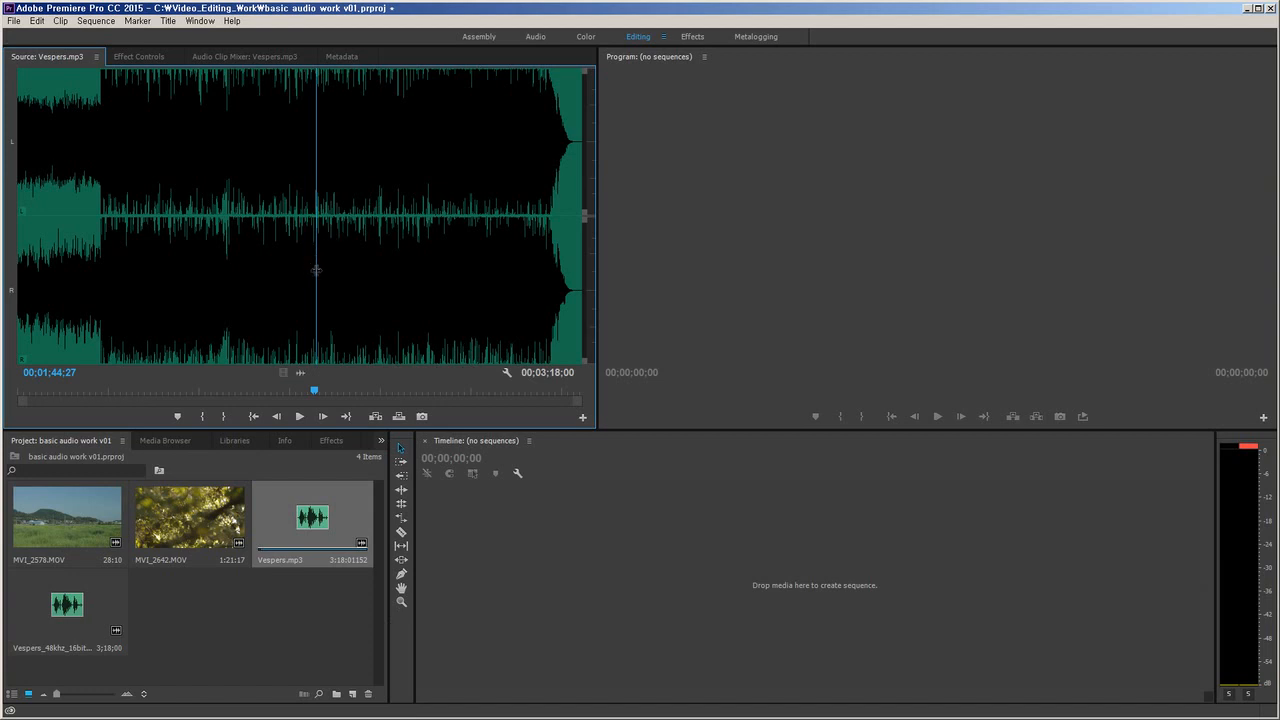
mouse_move(303, 272)
mouse_down()
mouse_move(290, 279)
mouse_move(356, 280)
mouse_move(307, 281)
mouse_up()
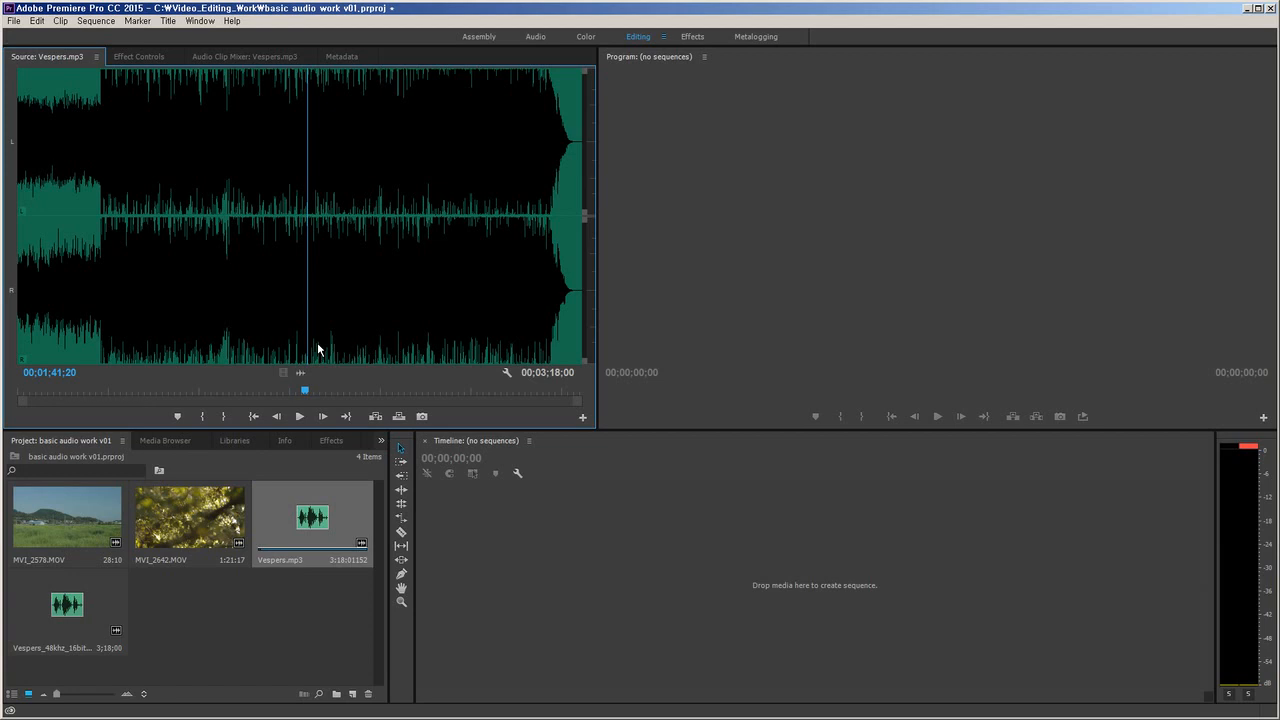
drag(307, 332, 347, 336)
Create a sequence from Vespers.mp3 in the empty timeline and enlarge track A1 to show its waveform
drag(340, 555, 786, 560)
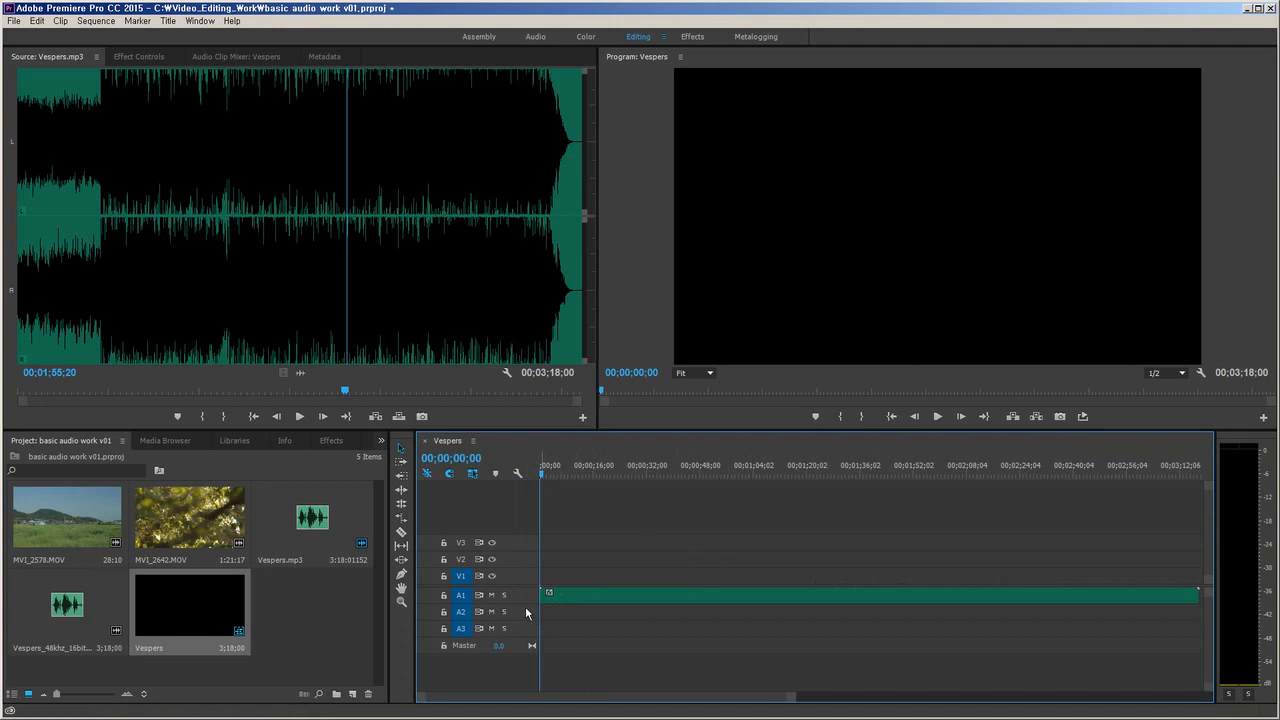
drag(524, 601, 524, 654)
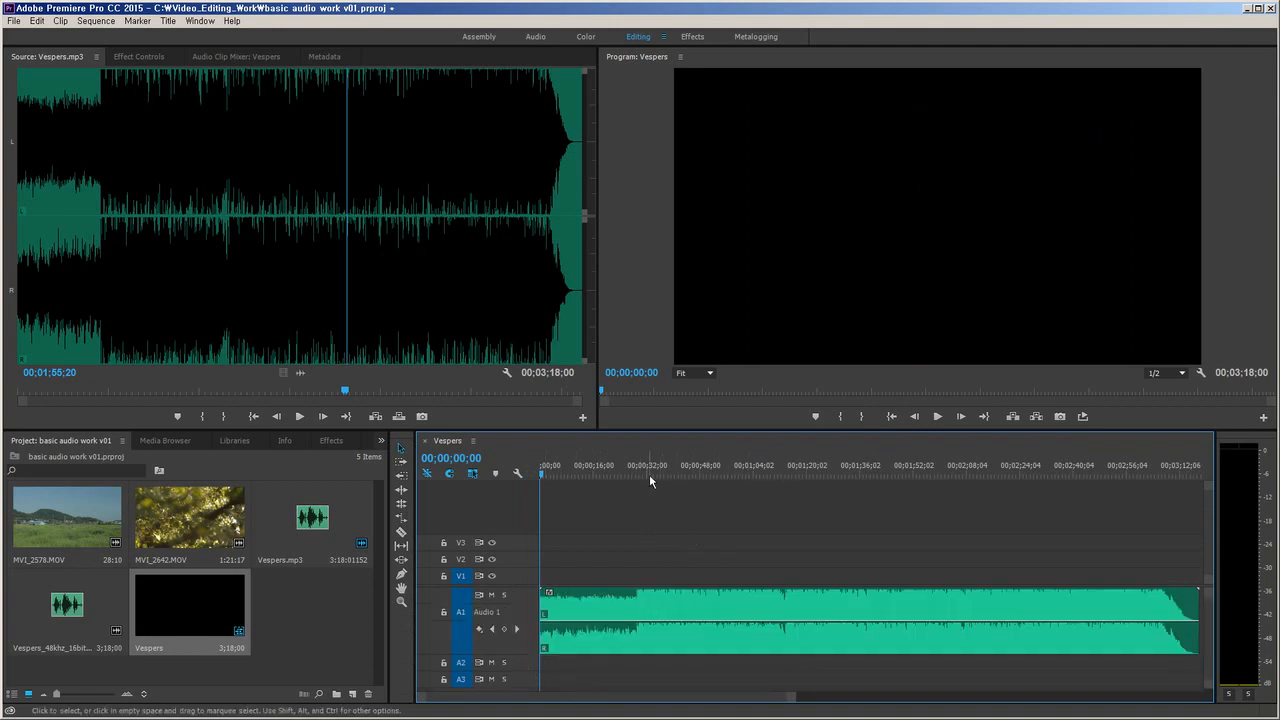
Scrub through the Vespers sequence on the timeline, leaving the playhead at 00;00;55;16
click(683, 472)
click(749, 473)
mouse_move(749, 473)
mouse_down()
mouse_move(708, 473)
mouse_move(871, 474)
mouse_move(708, 476)
mouse_move(724, 474)
mouse_up()
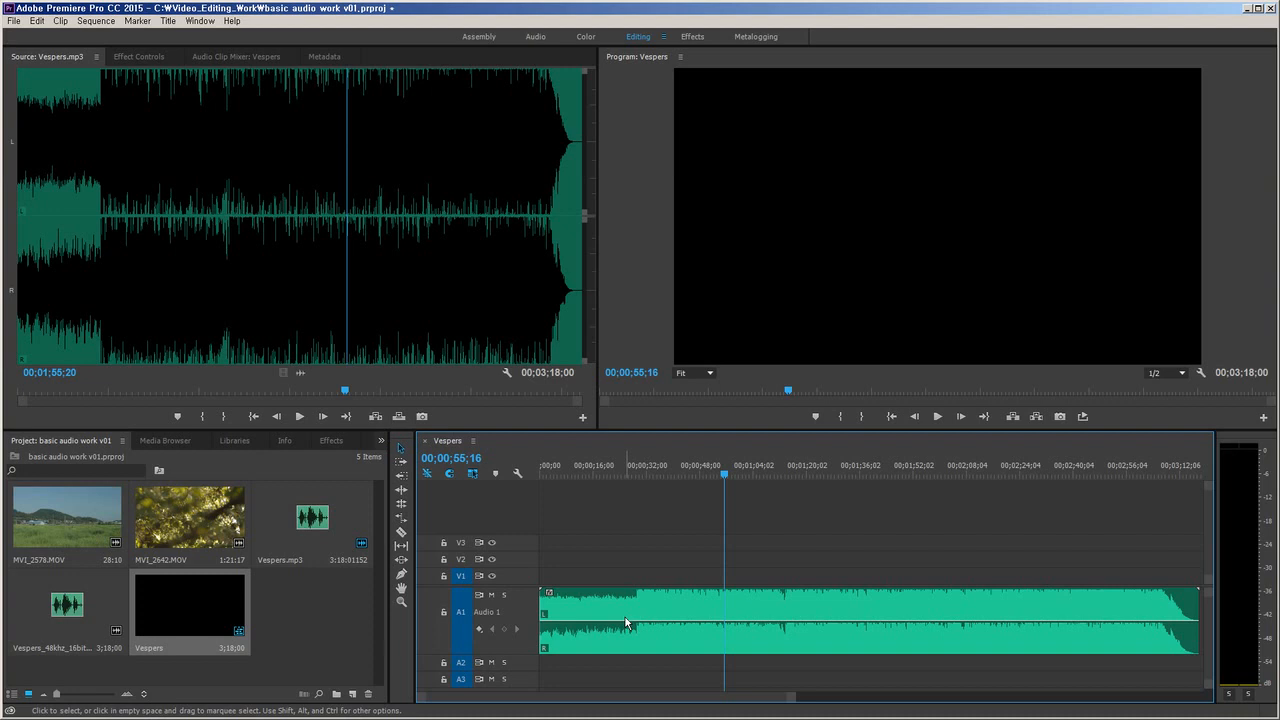
Turn off Play audio while scrubbing in the Audio preferences and test by scrubbing the Vespers sequence and the source clip
click(40, 23)
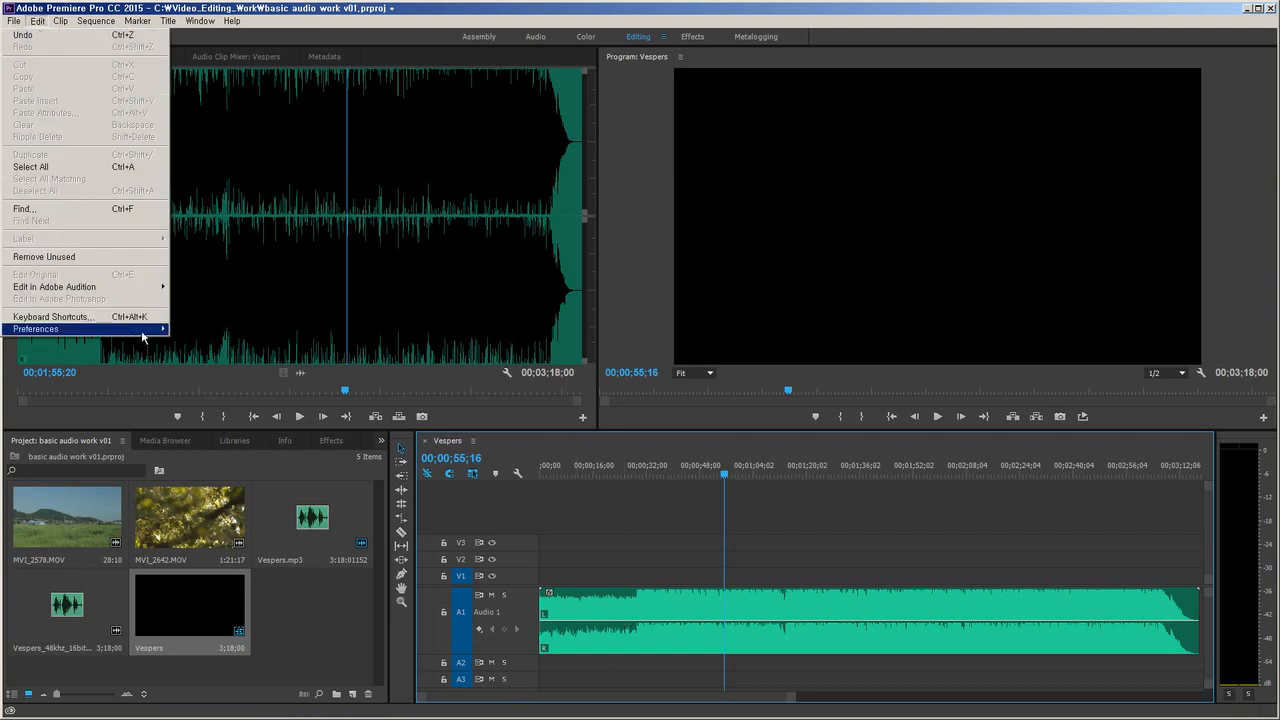
mouse_move(142, 337)
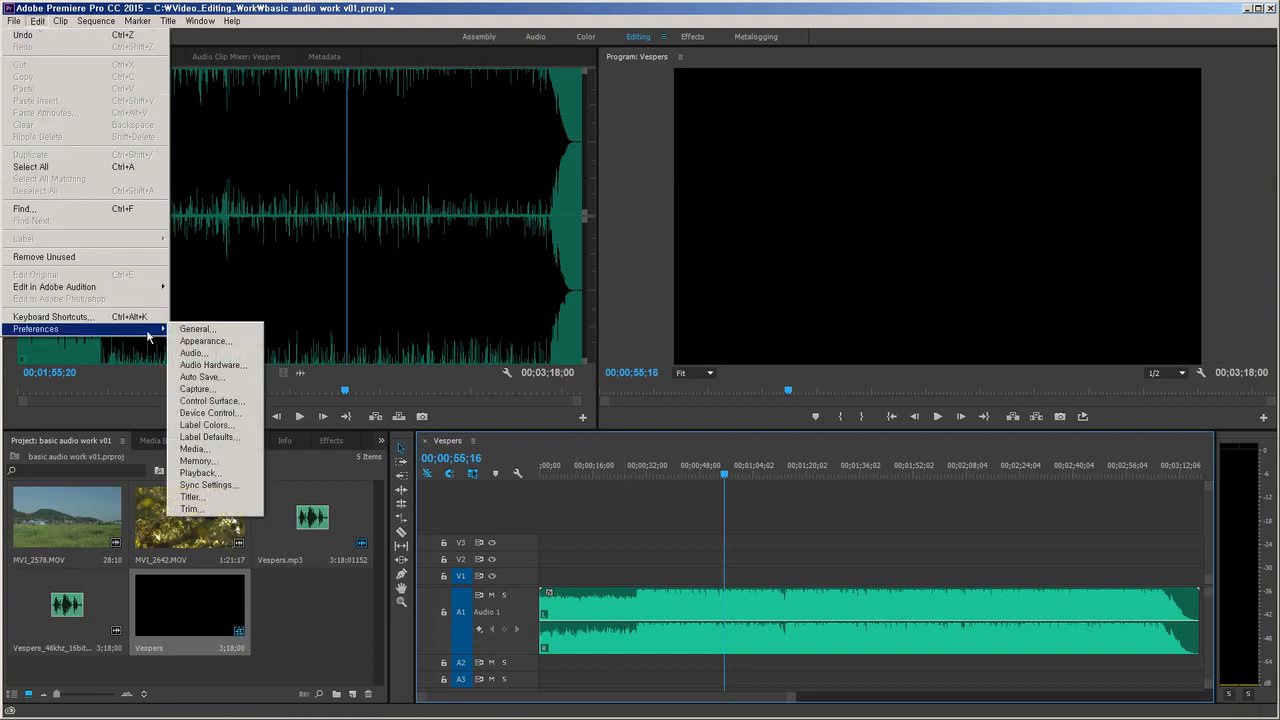
click(216, 356)
drag(717, 147, 770, 112)
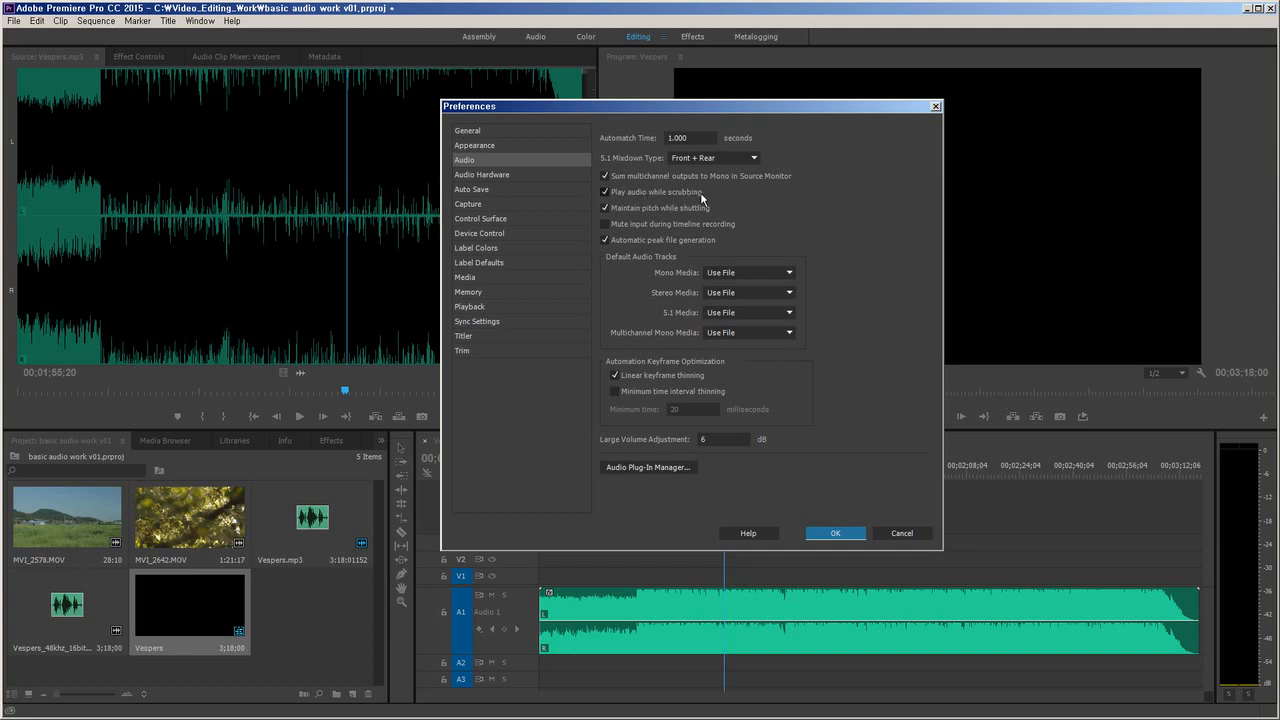
click(604, 192)
click(833, 533)
drag(722, 474, 895, 490)
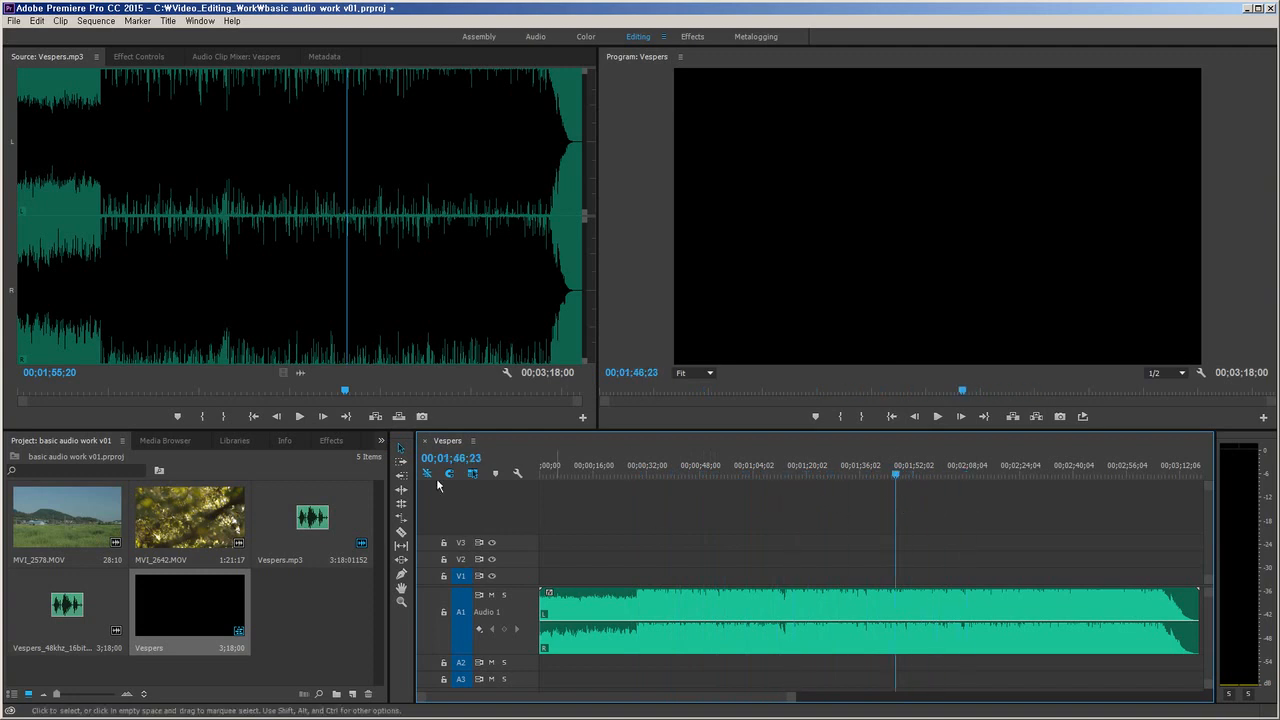
drag(345, 242, 314, 254)
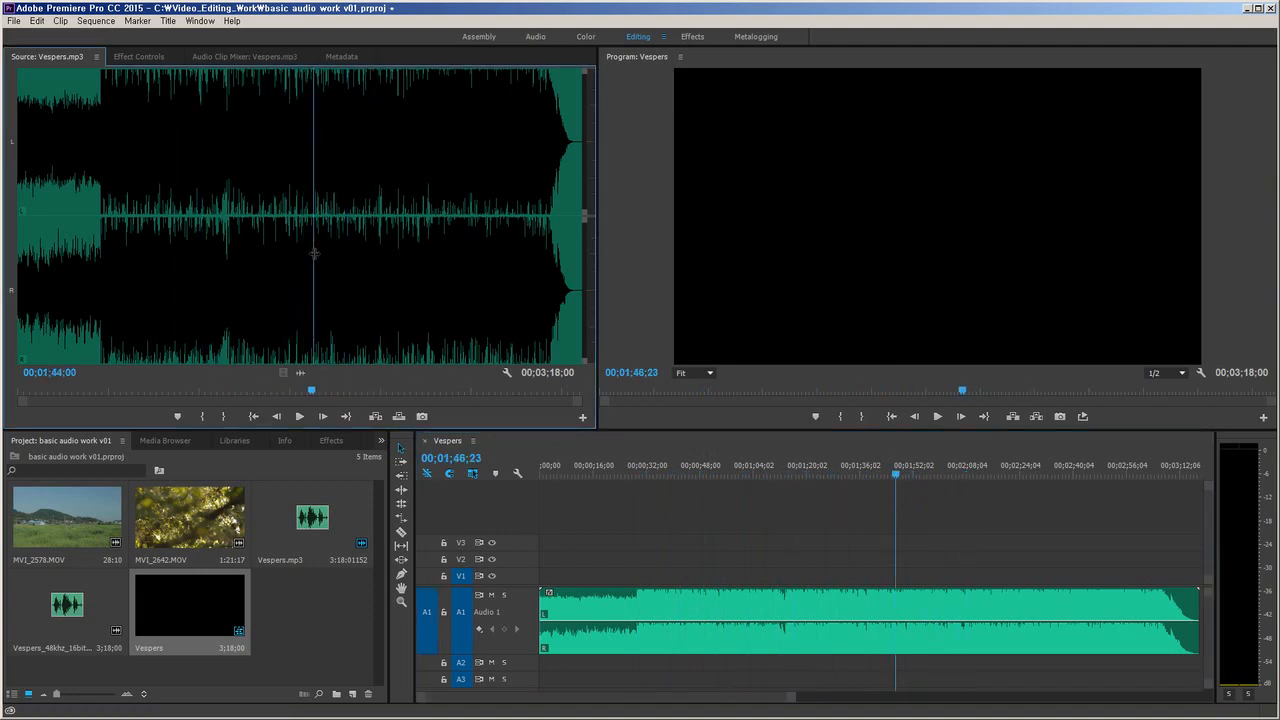
Turn on Play audio while scrubbing in the Audio preferences and scrub the Vespers sequence and the source clip again
click(38, 21)
mouse_move(129, 330)
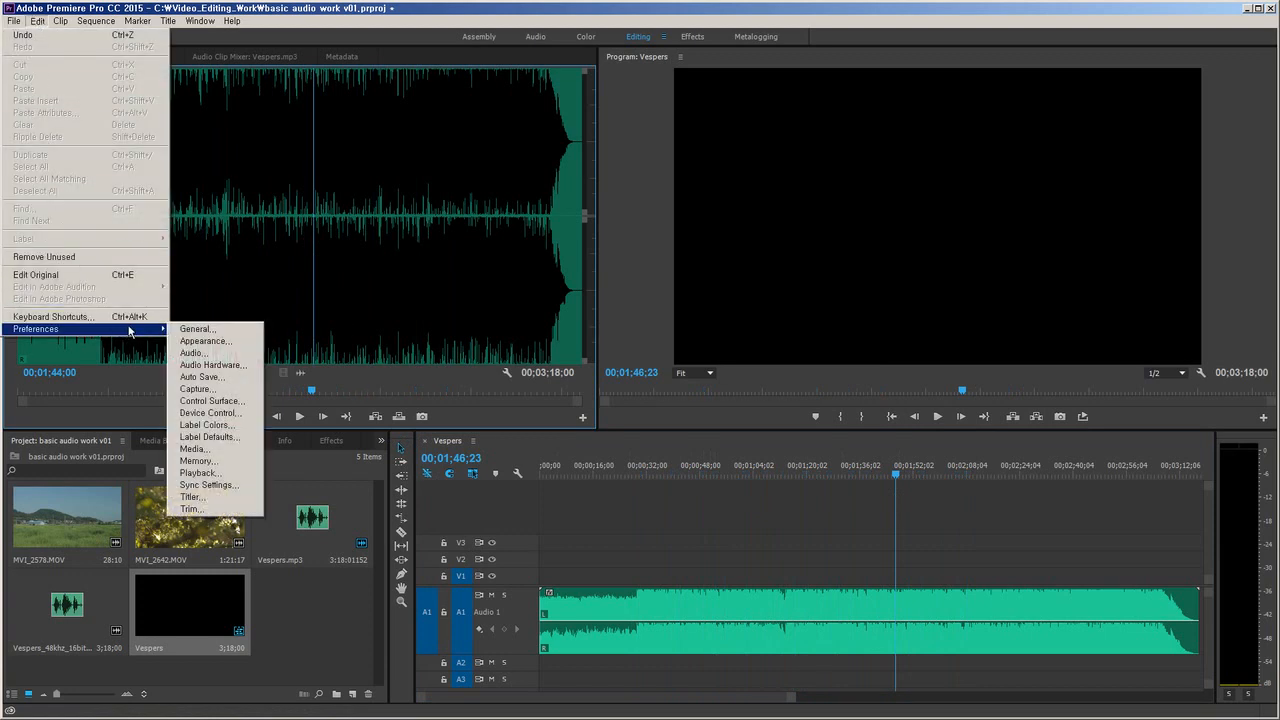
click(192, 353)
click(590, 226)
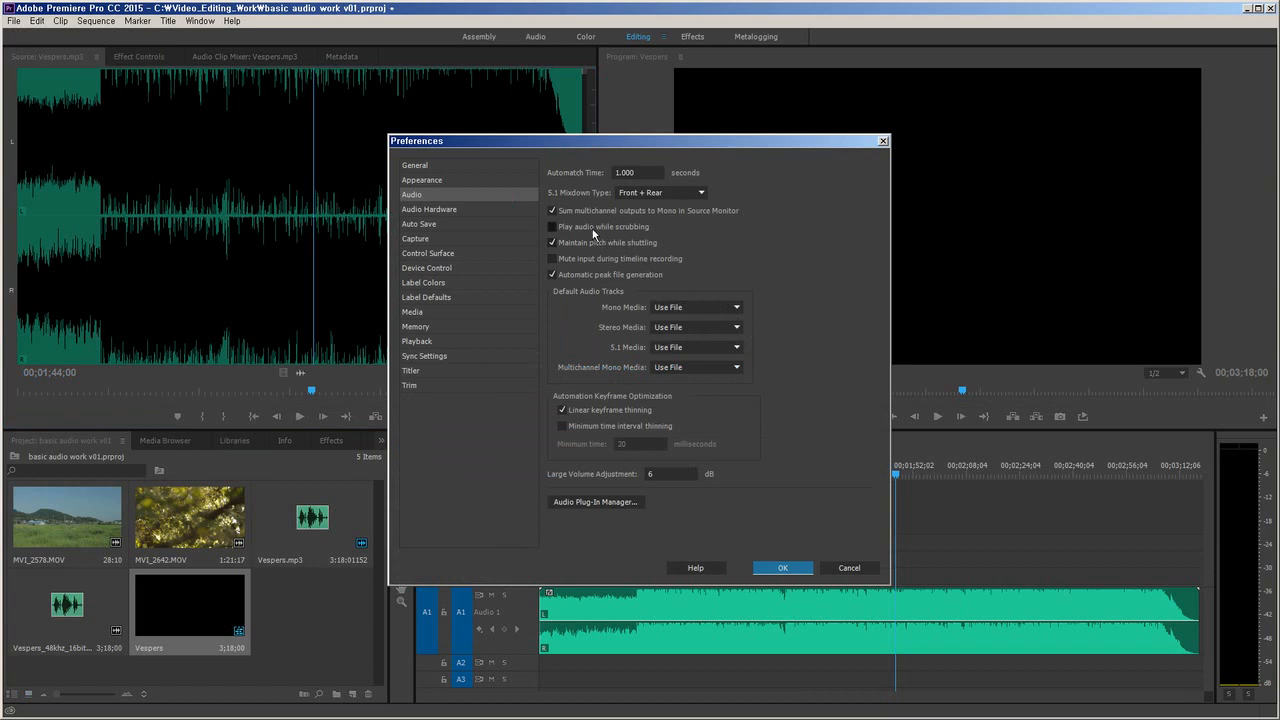
click(783, 568)
drag(895, 472, 839, 476)
drag(282, 393, 317, 402)
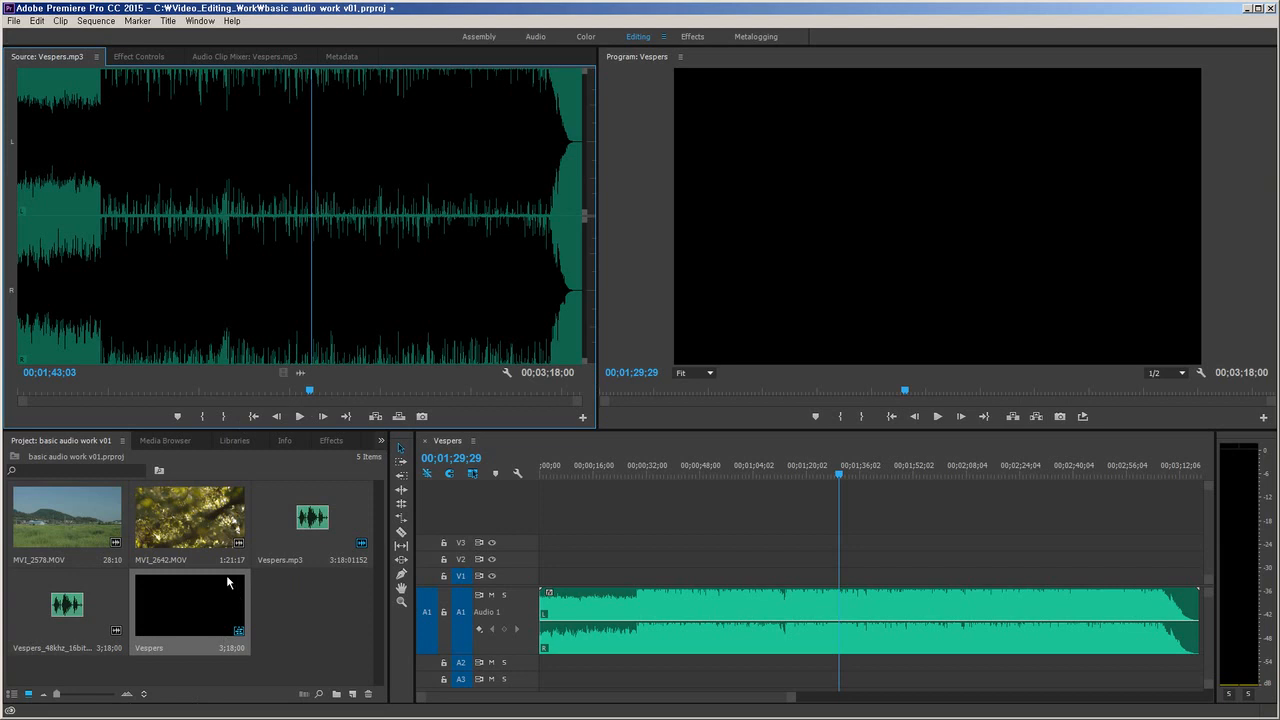
Load MVI_2642.MOV in the Source monitor and scrub through it to 00:00:40:02
double_click(195, 525)
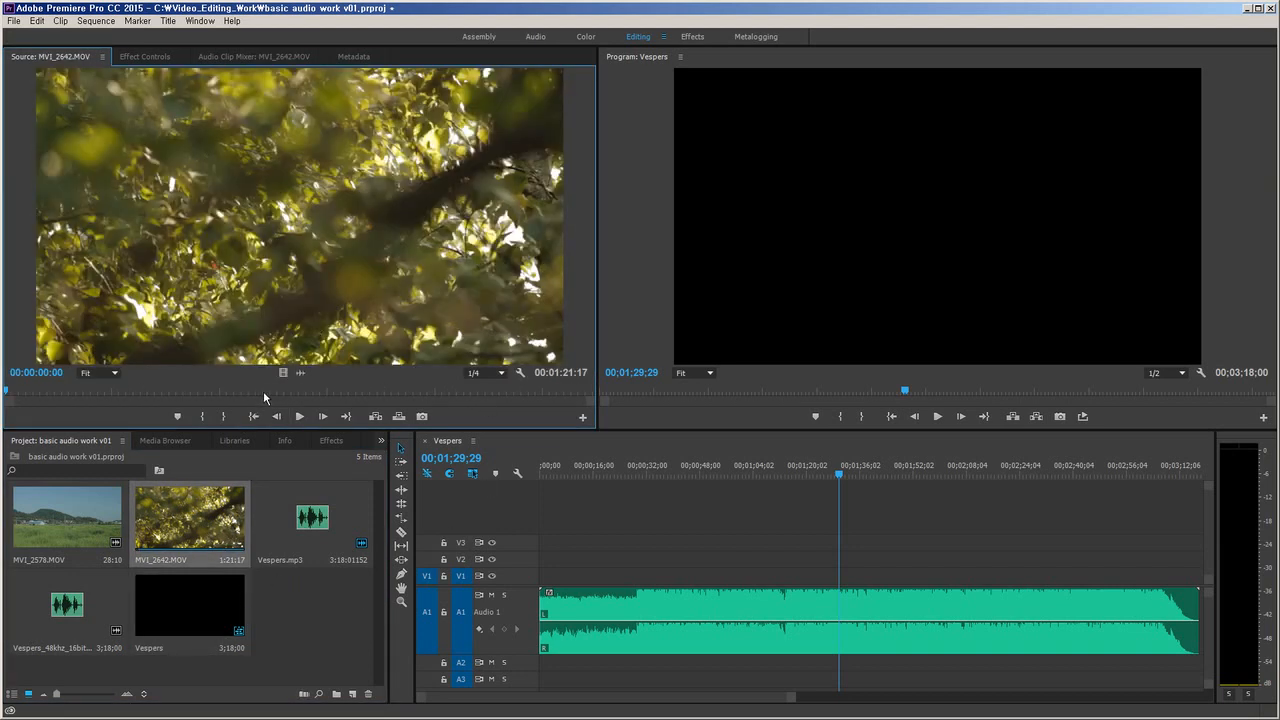
click(303, 391)
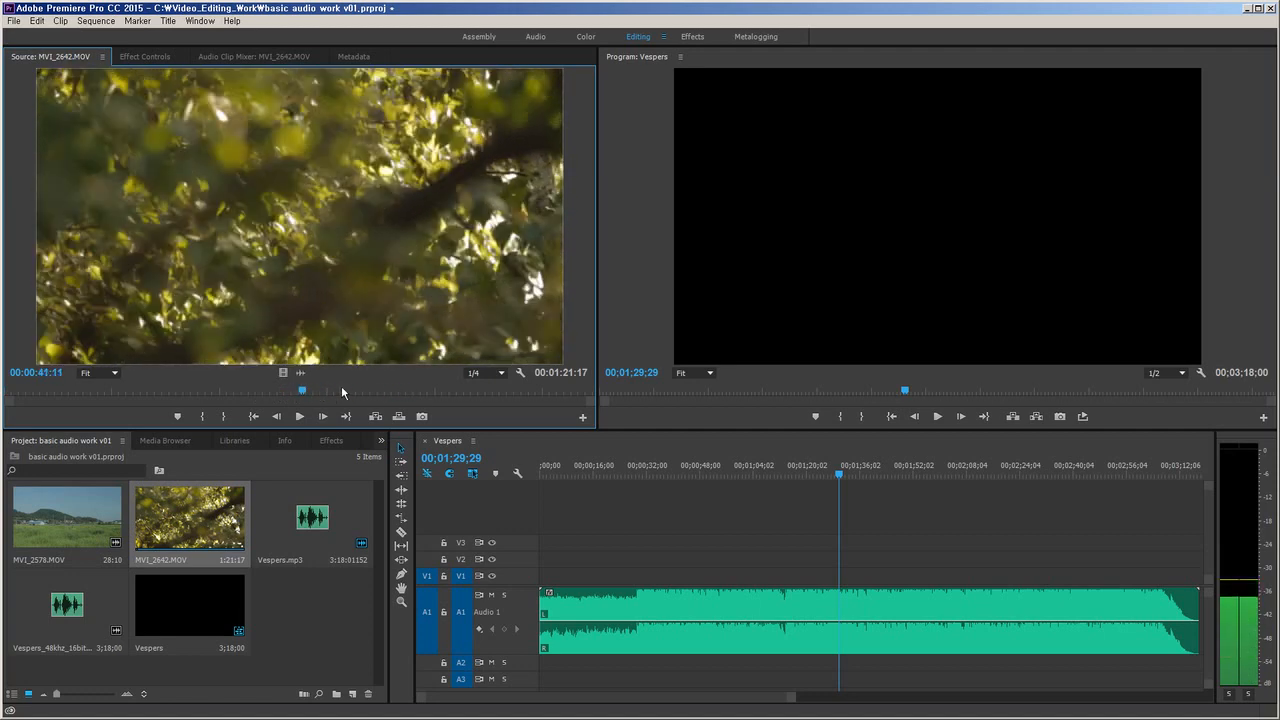
drag(342, 388, 293, 393)
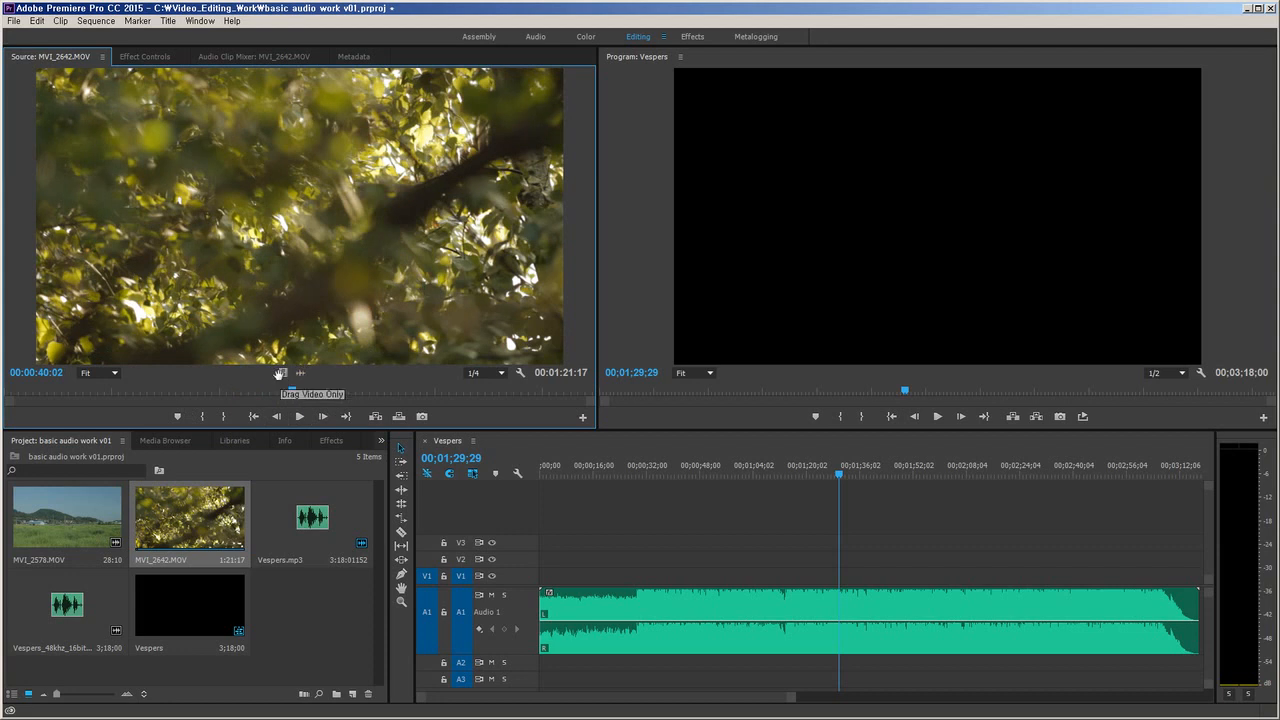
Show the audio waveform of MVI_2642.MOV in the Source monitor and scrub it to 00:00:40:22
click(300, 372)
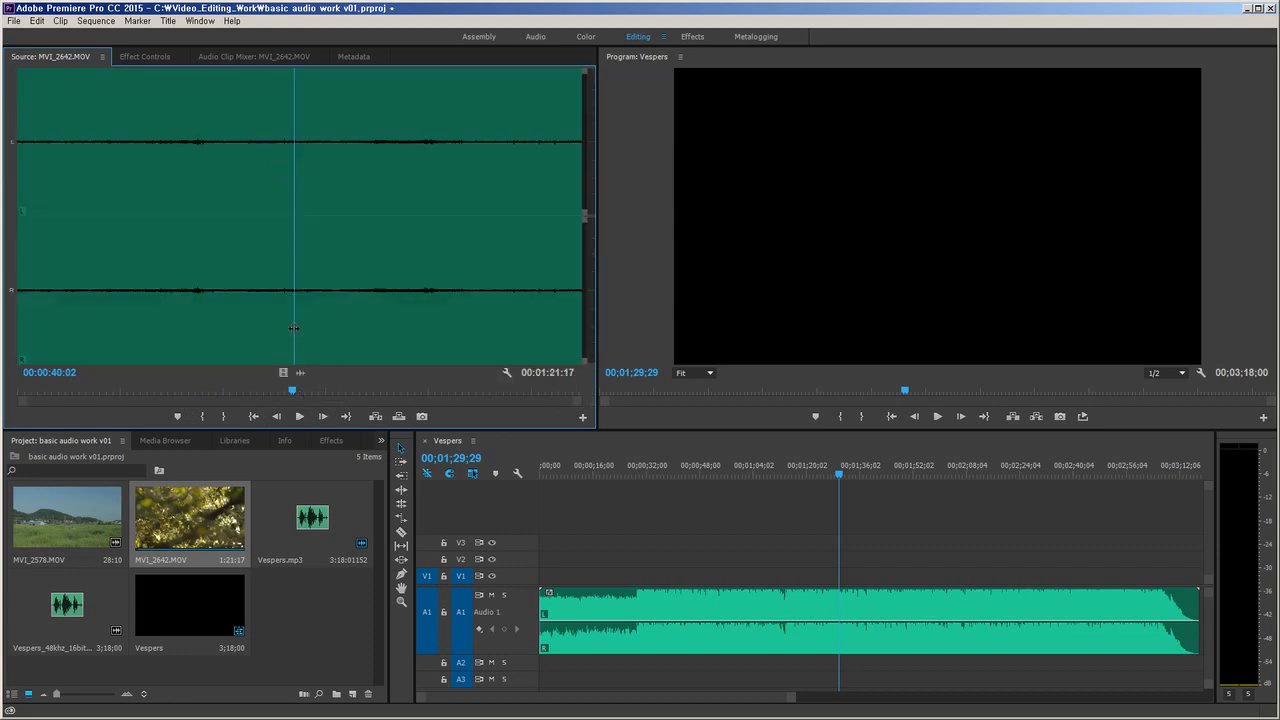
mouse_move(294, 324)
mouse_down()
mouse_move(271, 326)
mouse_move(411, 327)
mouse_move(248, 325)
mouse_move(300, 323)
mouse_up()
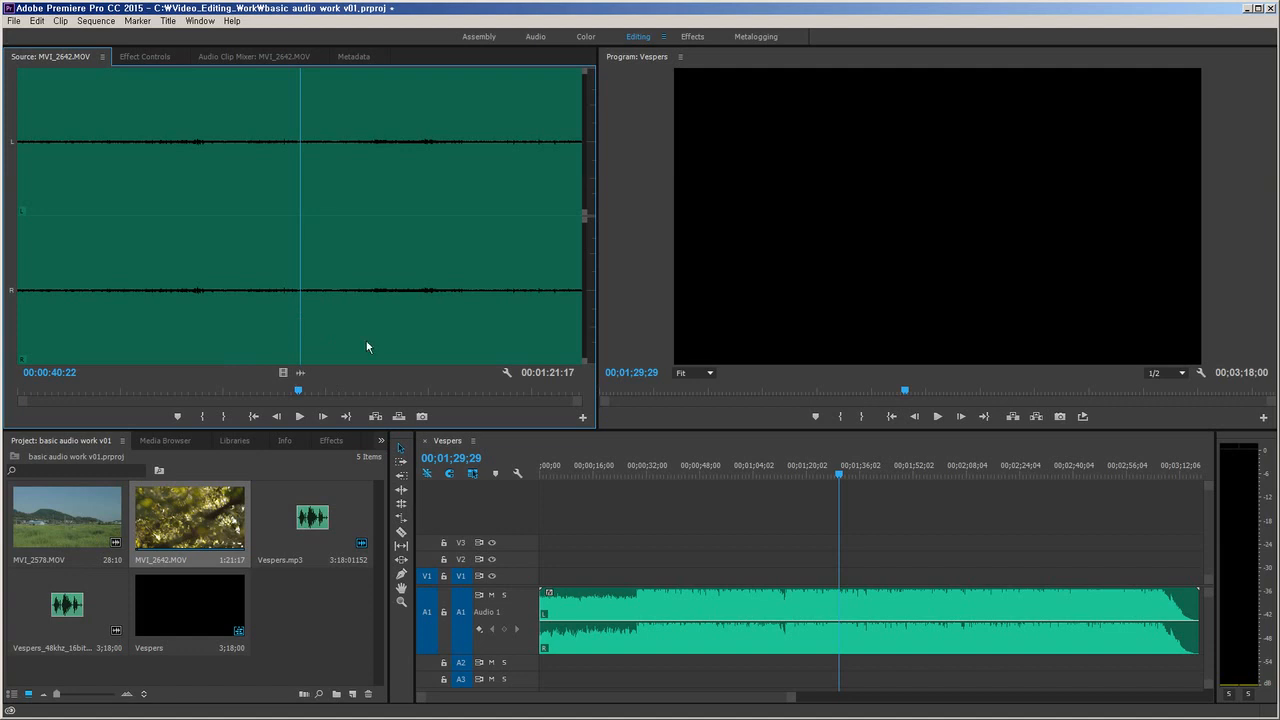
Switch the Source monitor's display of MVI_2642.MOV to Composite Video, back to Audio Waveform, and to Composite Video again
click(507, 375)
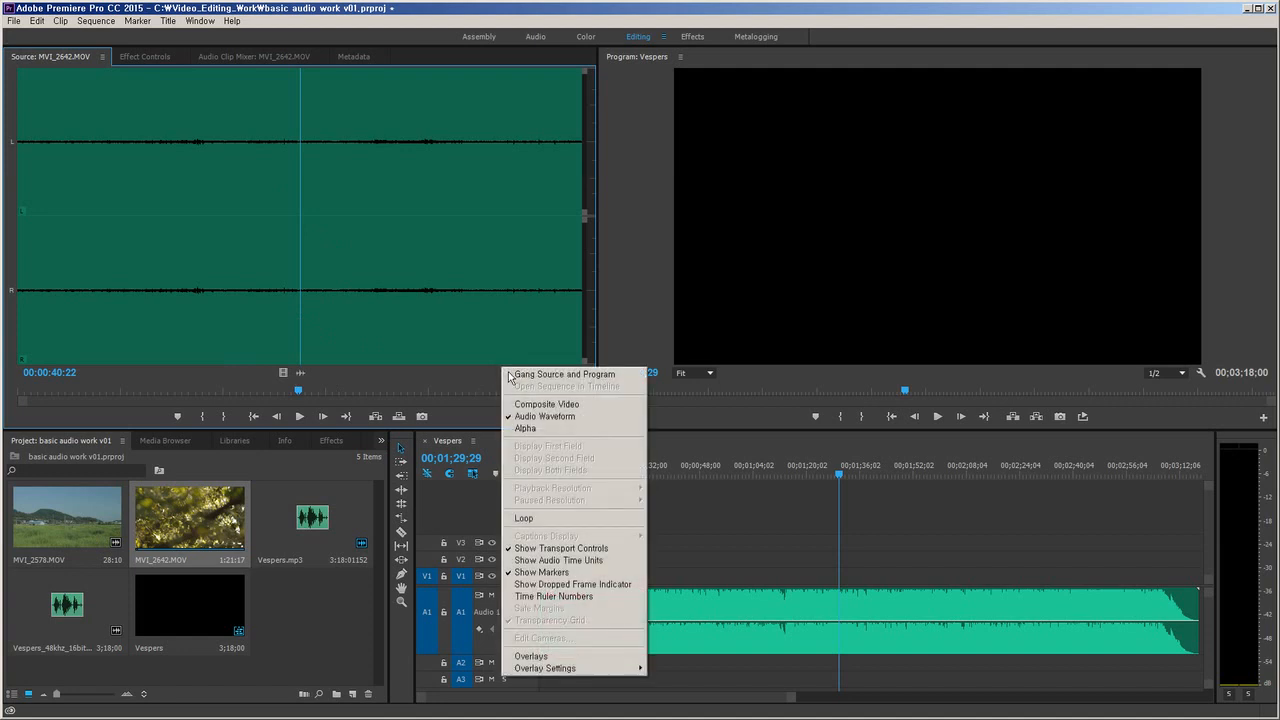
click(533, 404)
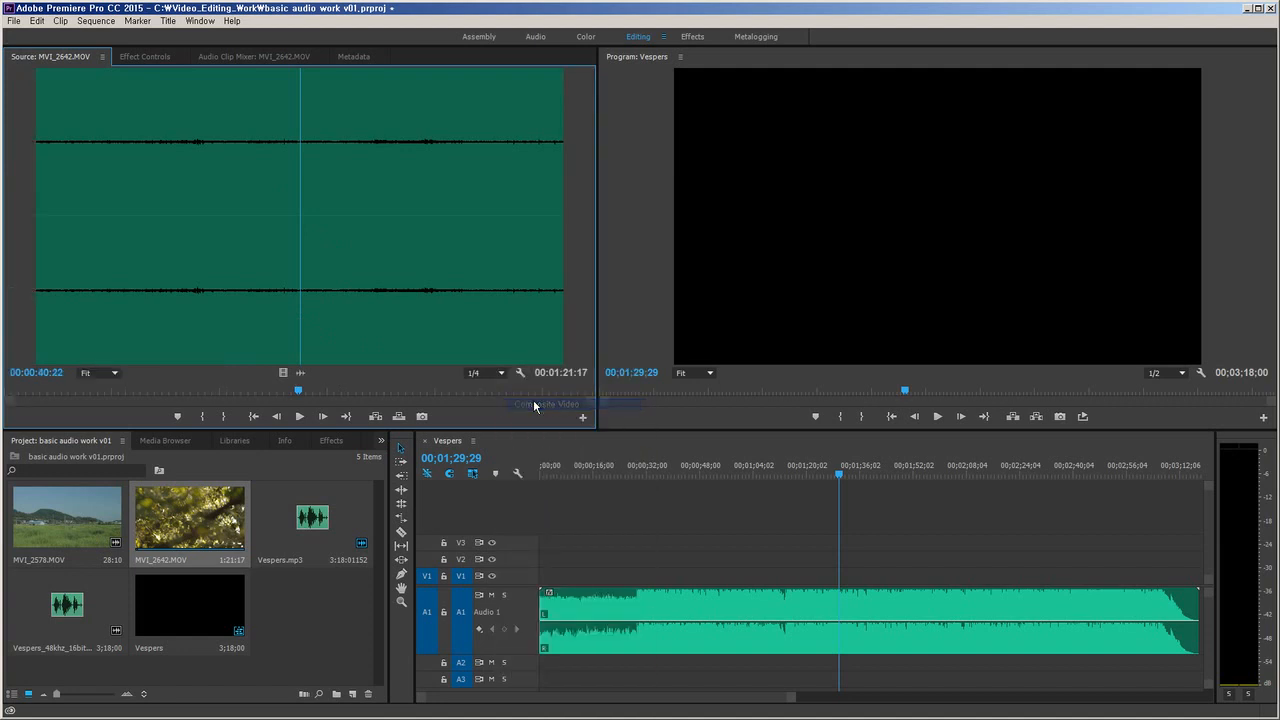
click(520, 375)
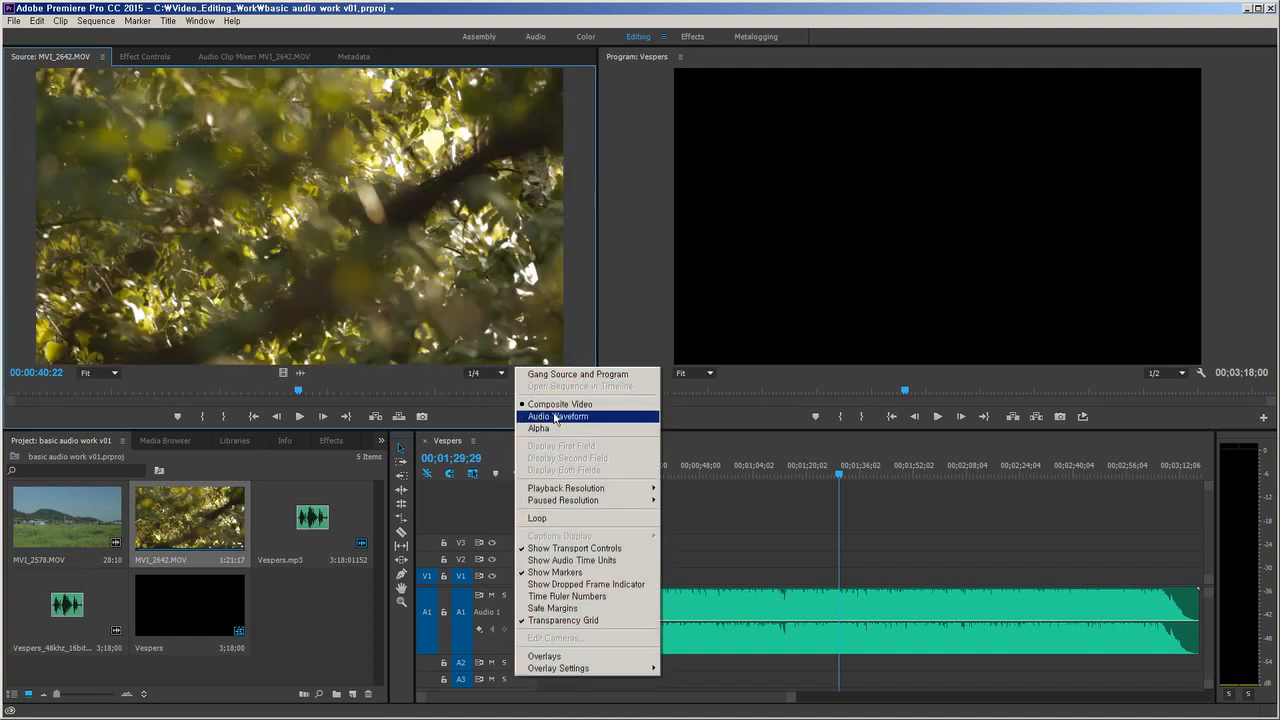
click(577, 418)
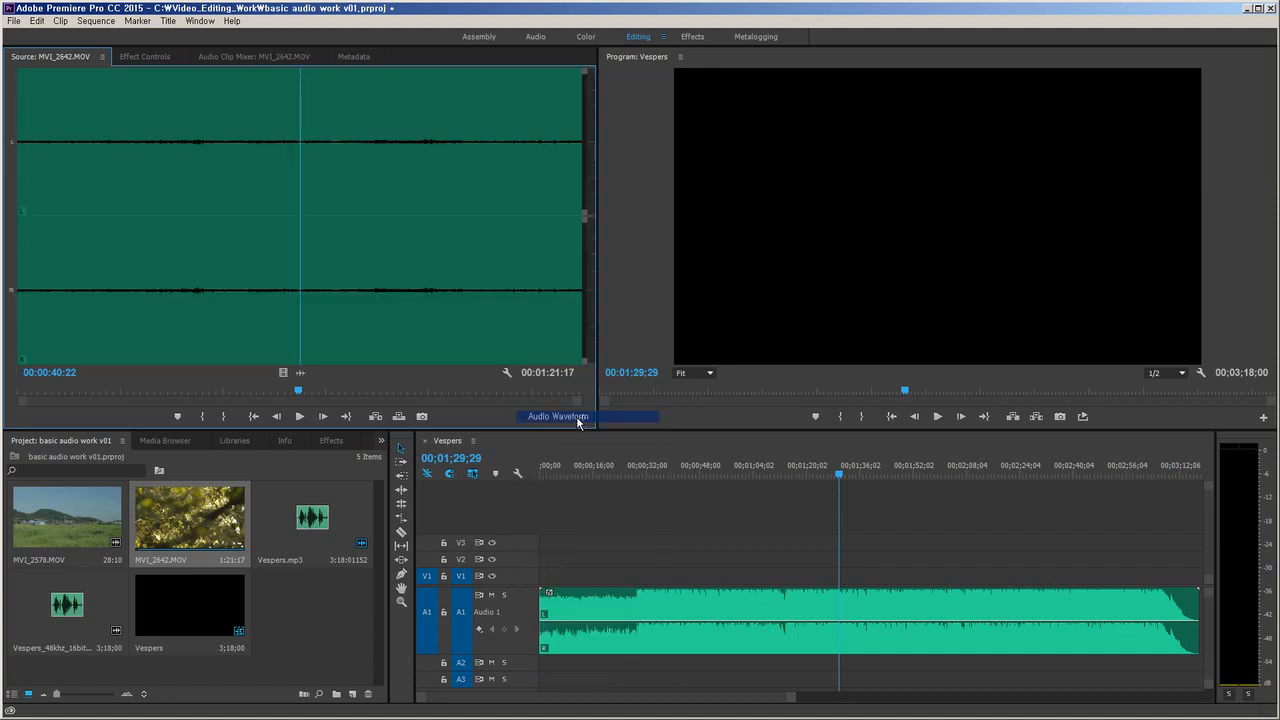
click(508, 376)
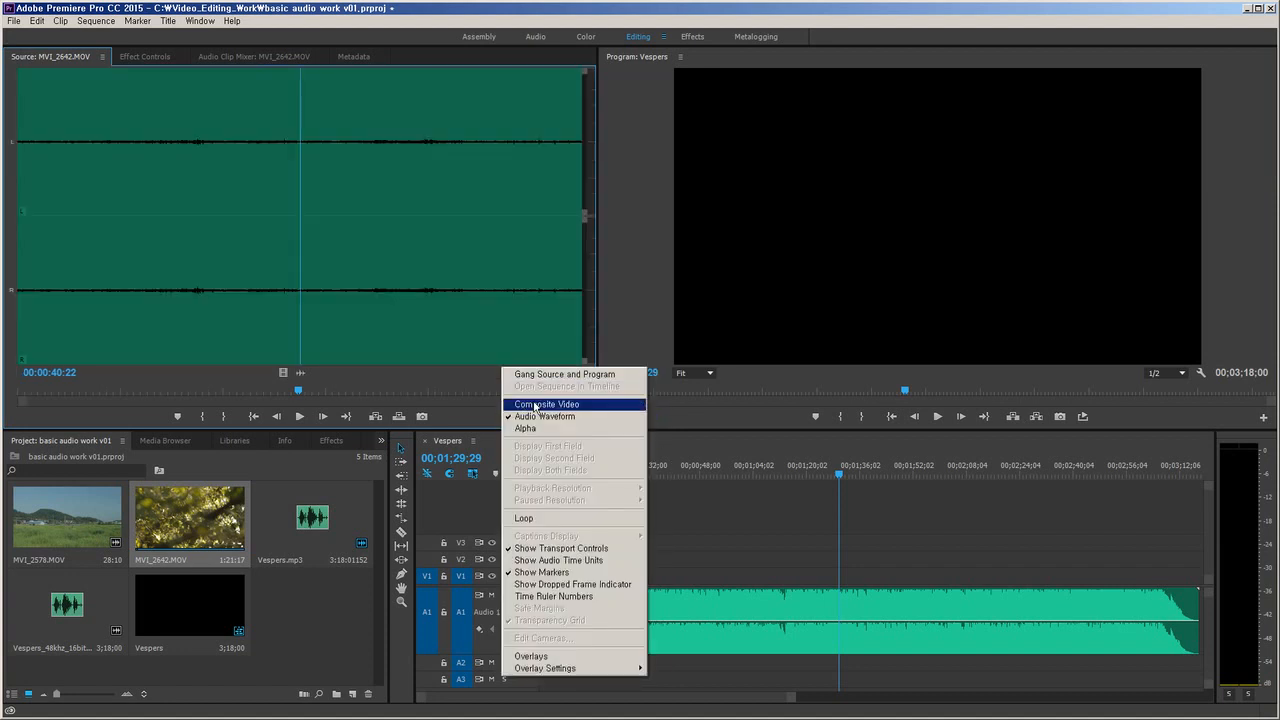
click(532, 405)
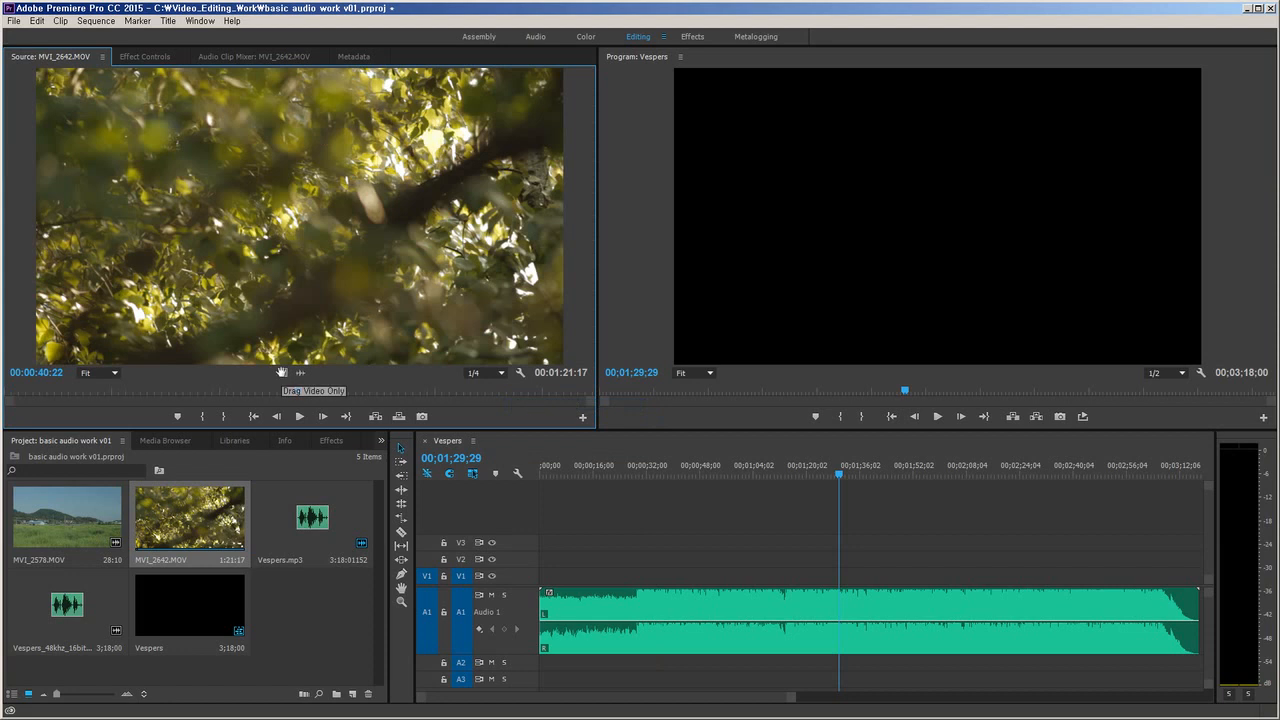
Compare toggling MVI_2642.MOV between waveform and video with the direct video/audio toggles and with the display settings, finishing on video
click(300, 373)
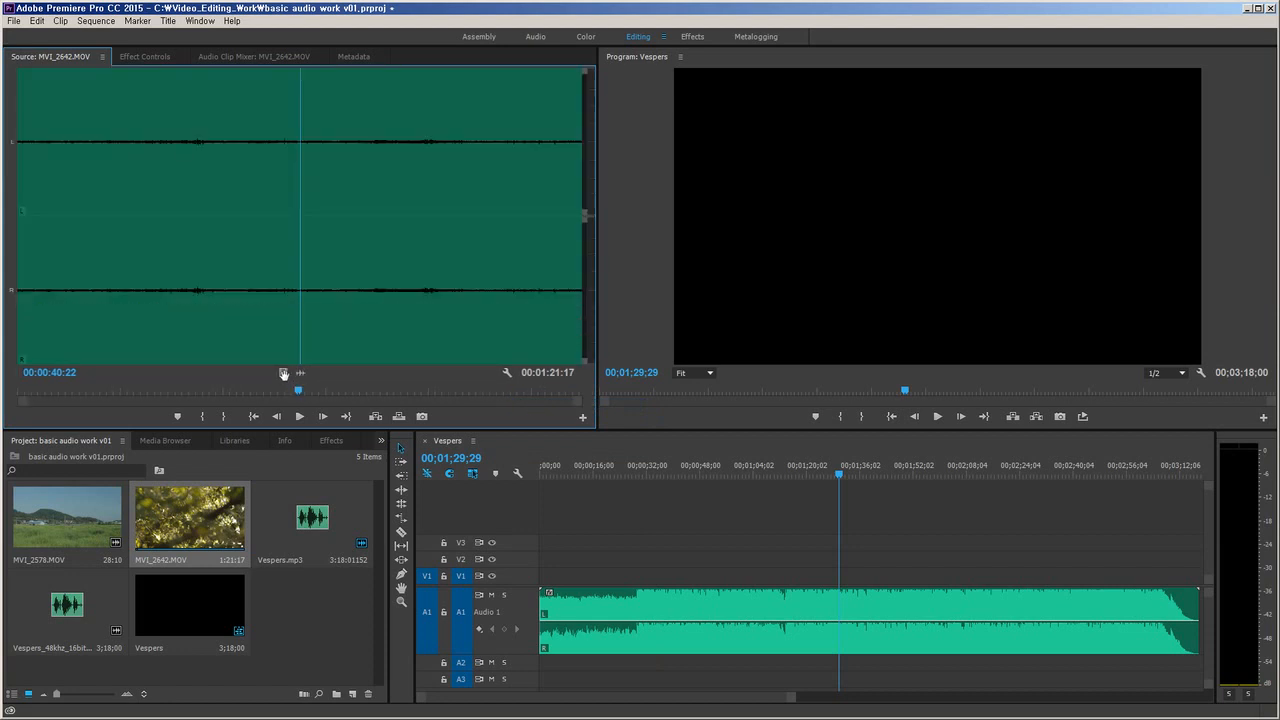
click(283, 373)
click(300, 373)
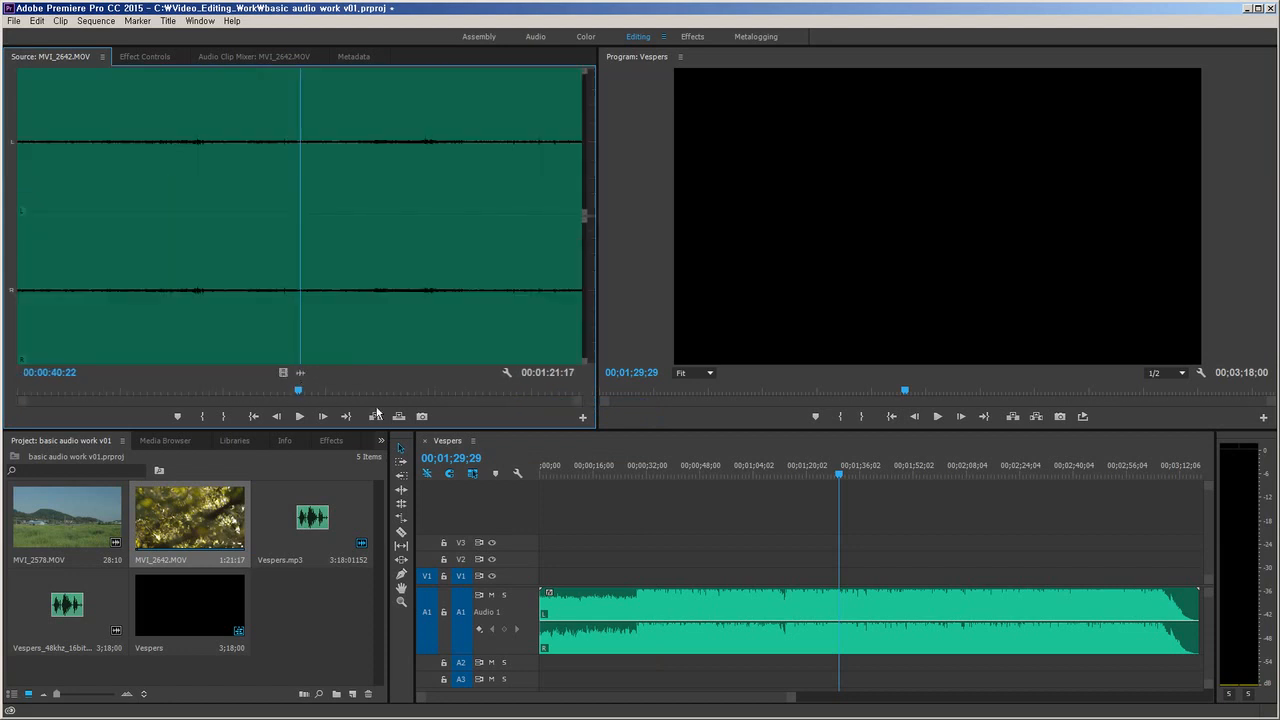
click(520, 373)
click(540, 404)
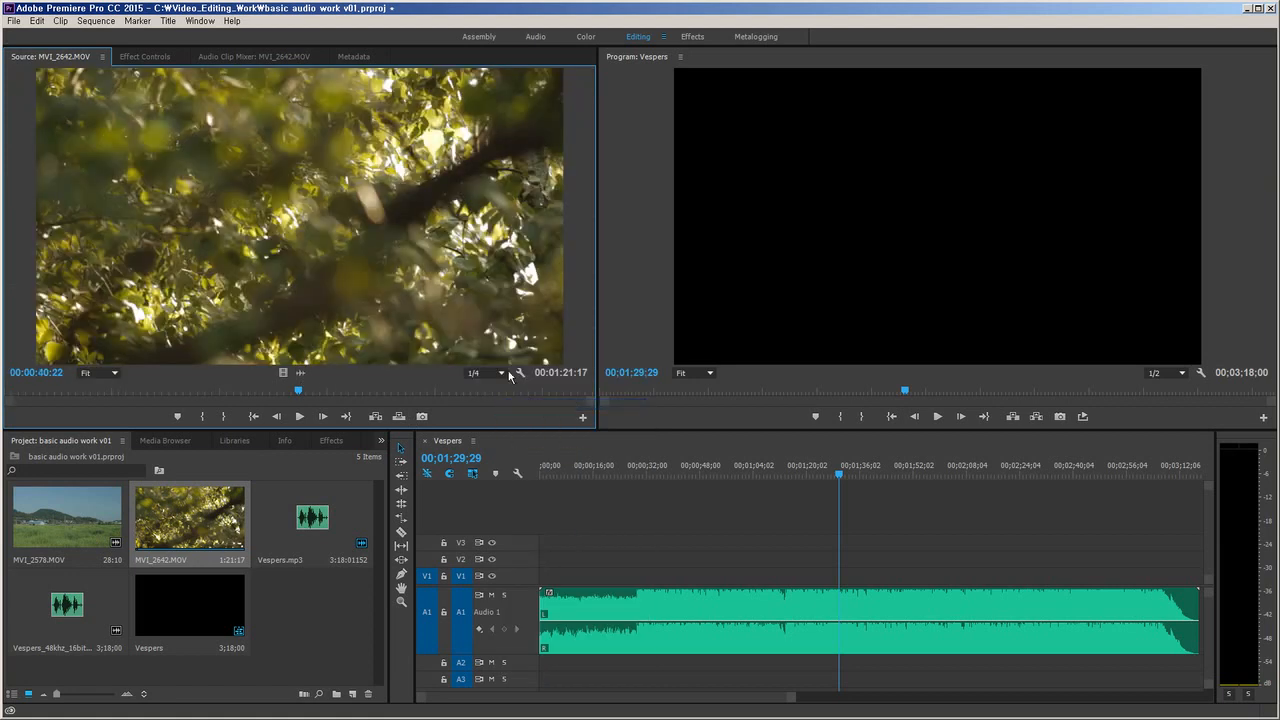
click(524, 374)
click(548, 416)
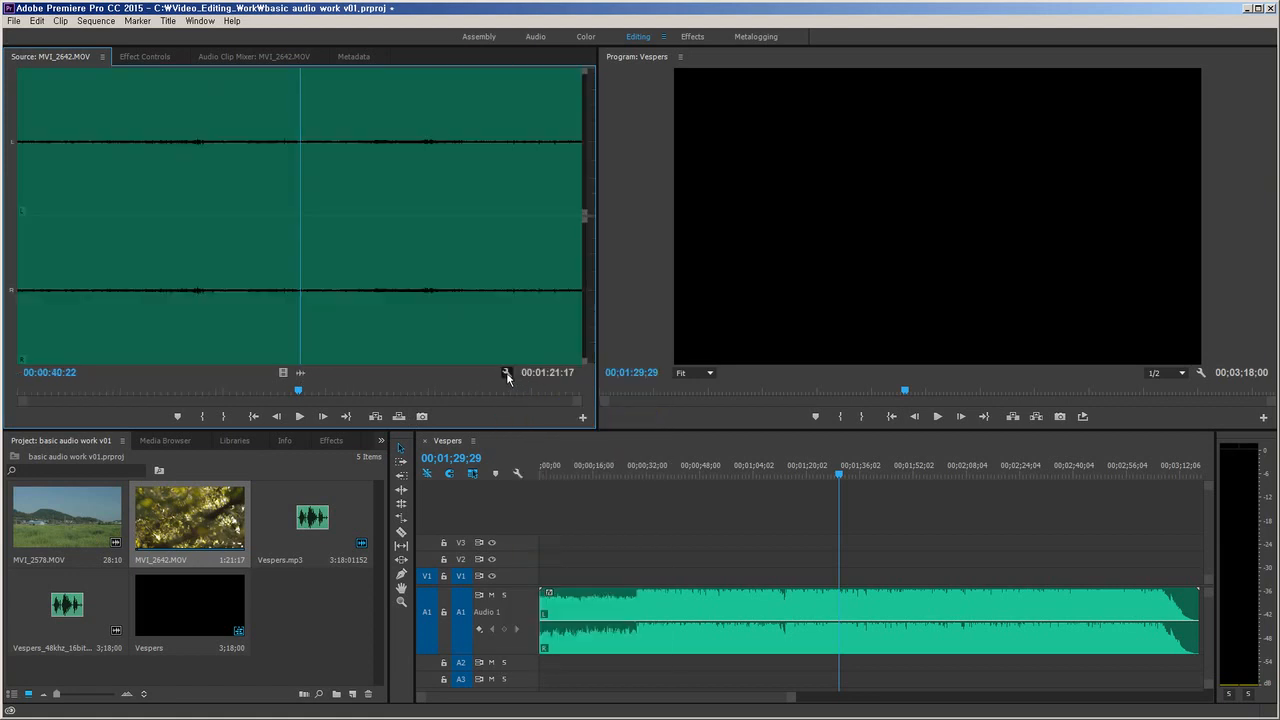
click(511, 373)
click(538, 405)
click(510, 373)
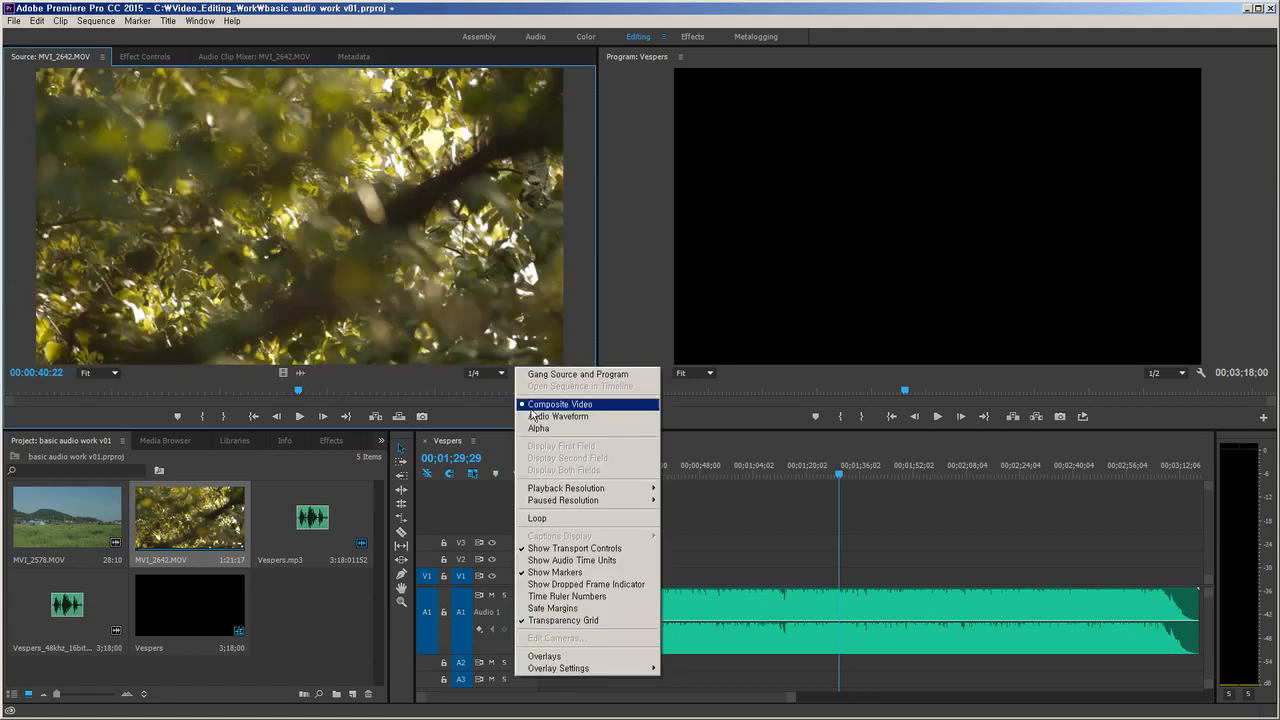
click(533, 415)
click(285, 372)
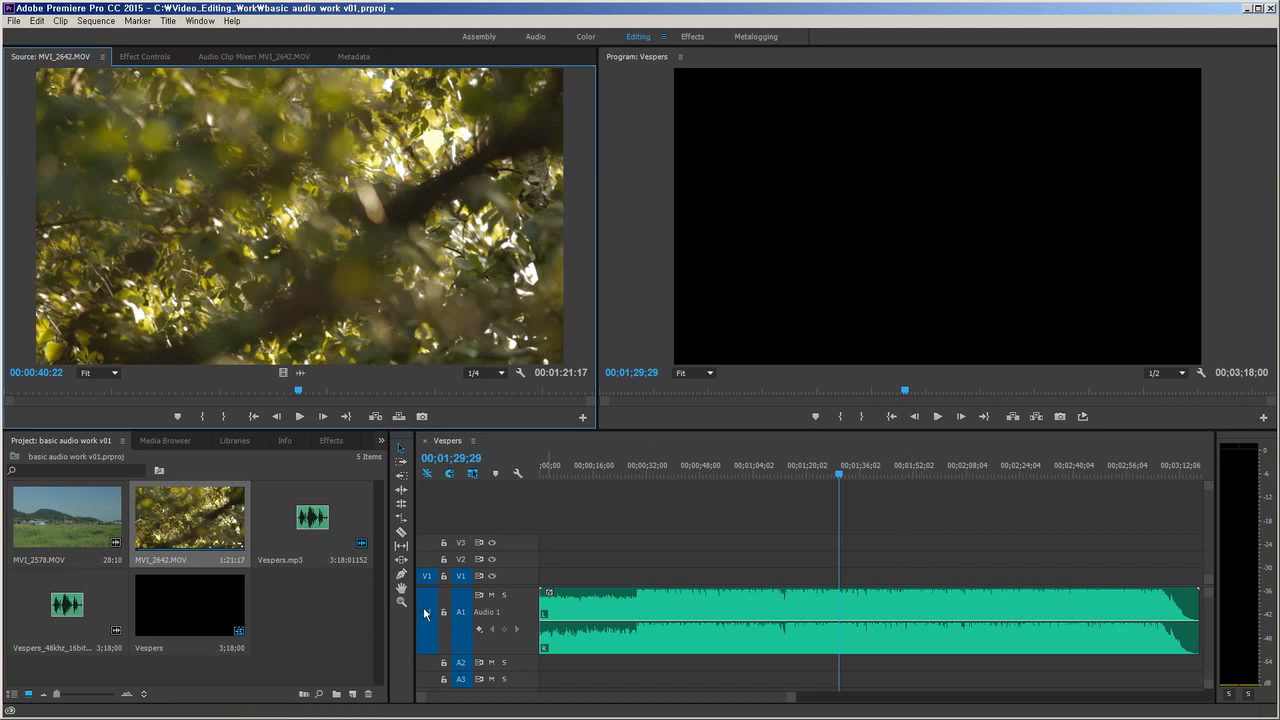
Load Vespers.mp3 in the Source monitor and play it briefly up to 00;01;37;04 to check the audio meters
double_click(310, 516)
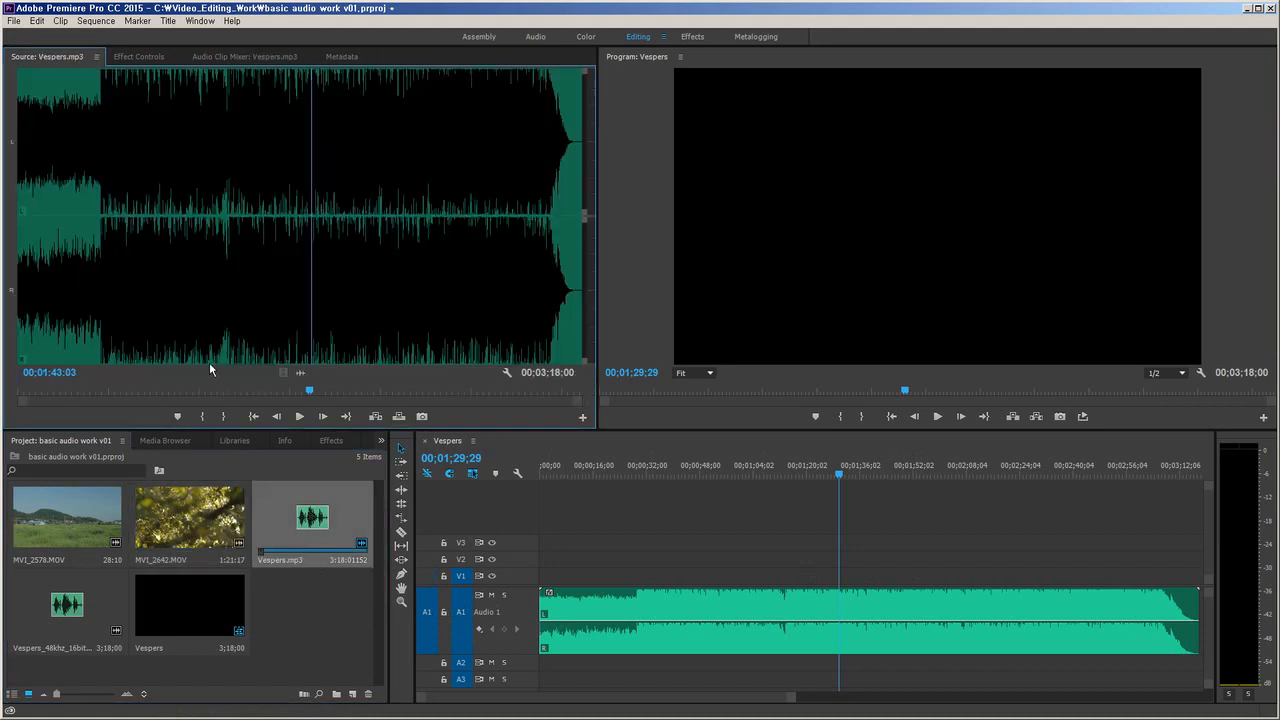
click(284, 393)
key(space)
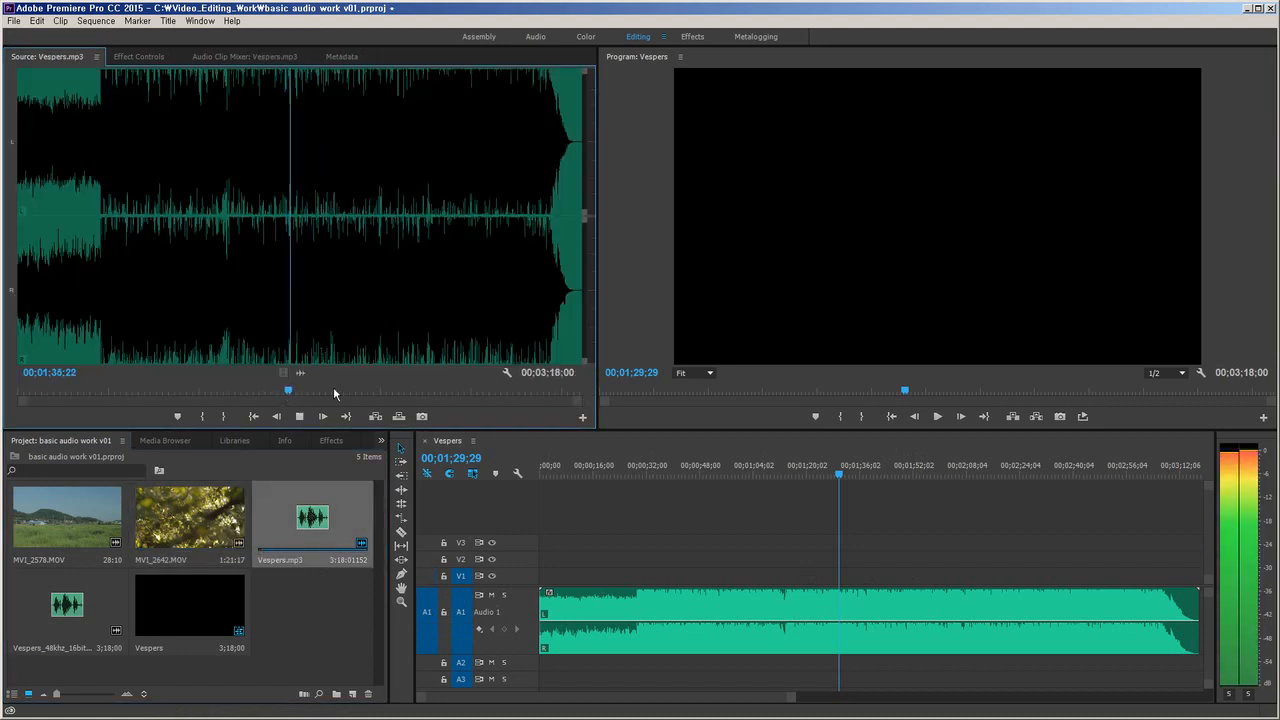
key(space)
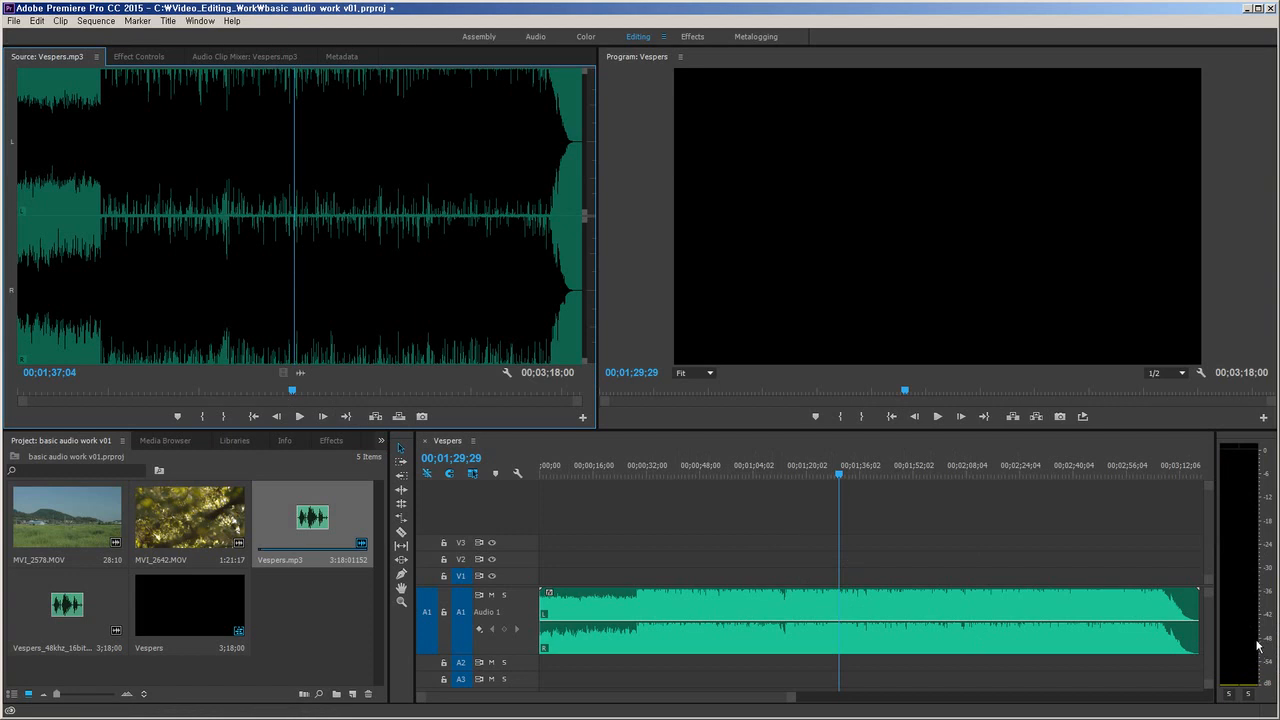
Bring up the Audio Meters panel and check that it is enabled in the workspace
click(204, 22)
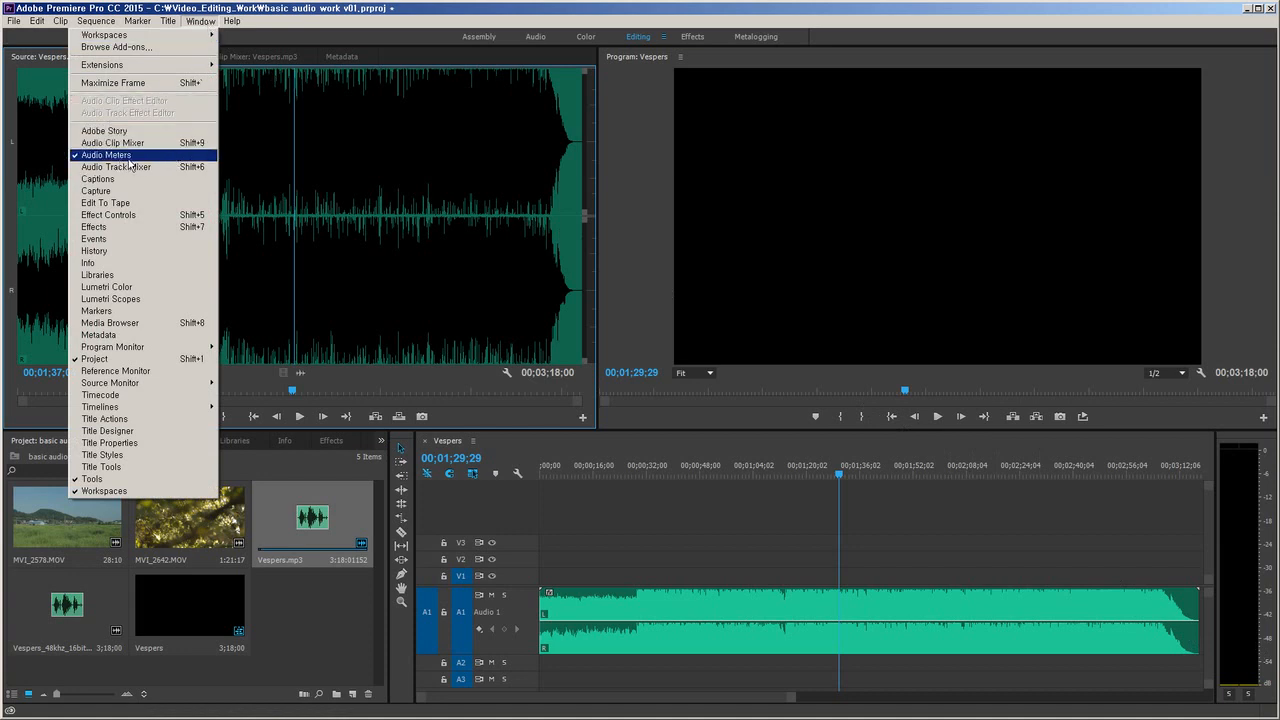
click(131, 162)
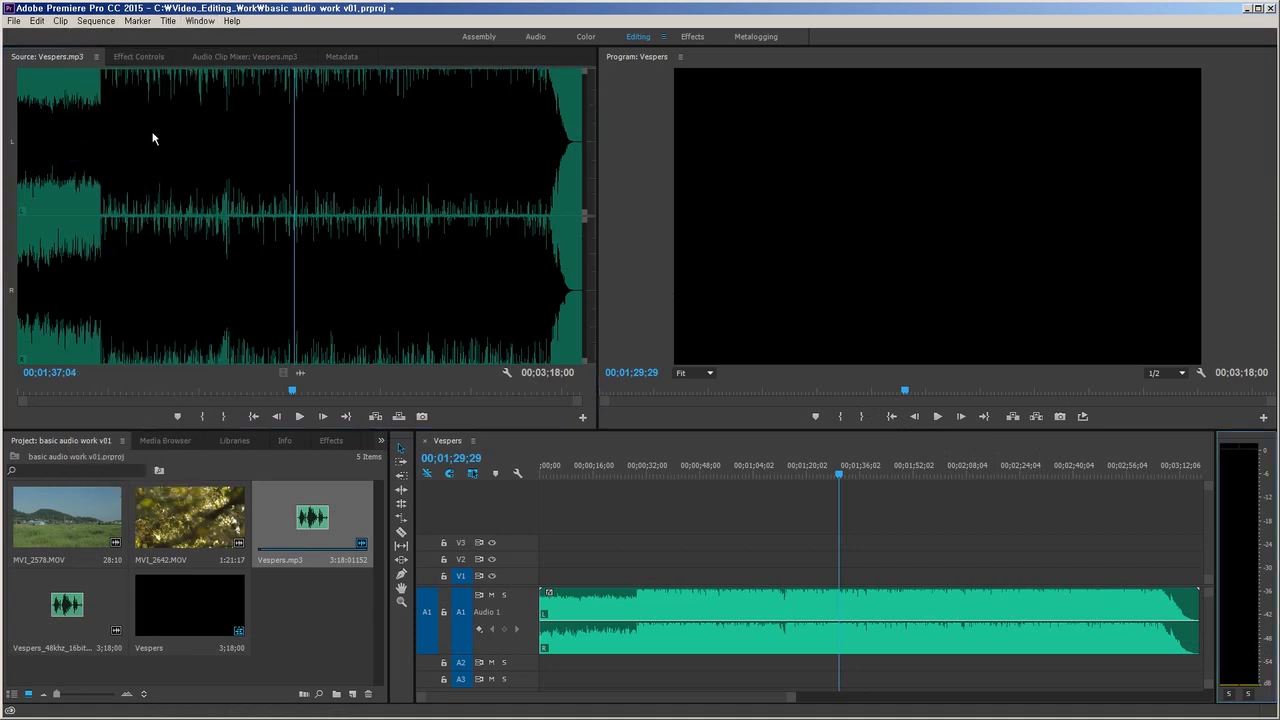
click(198, 22)
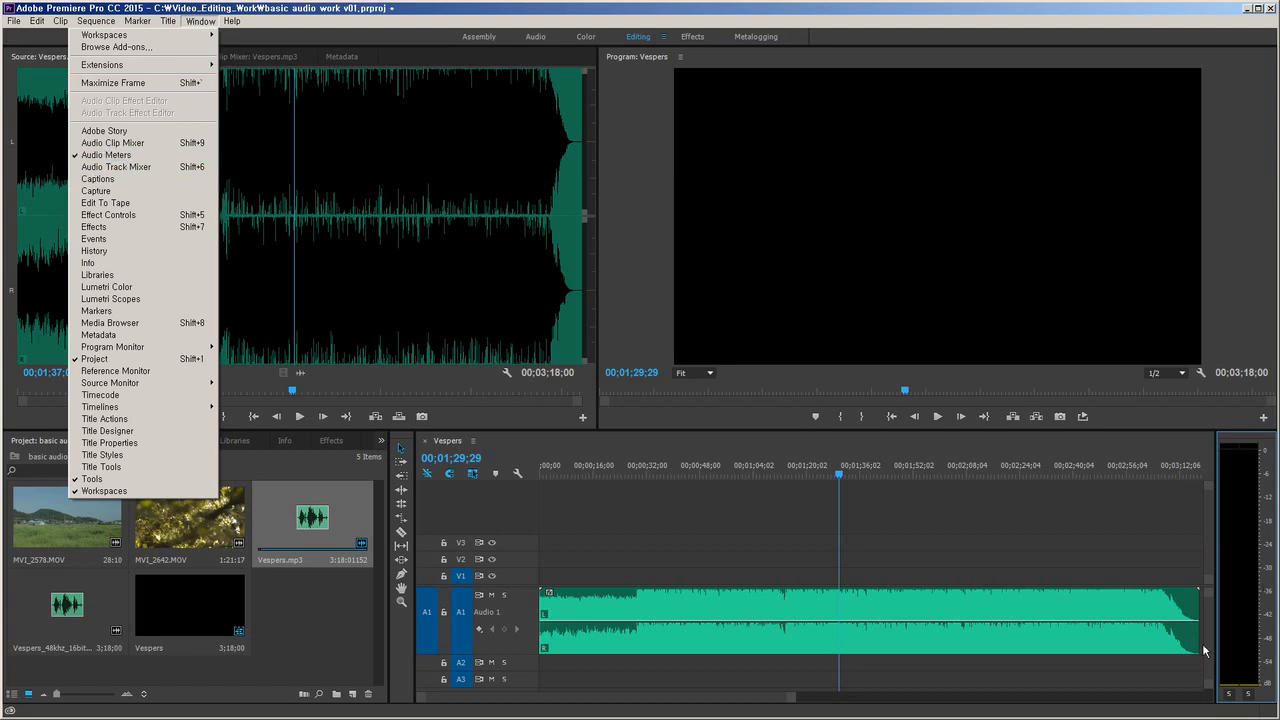
click(866, 16)
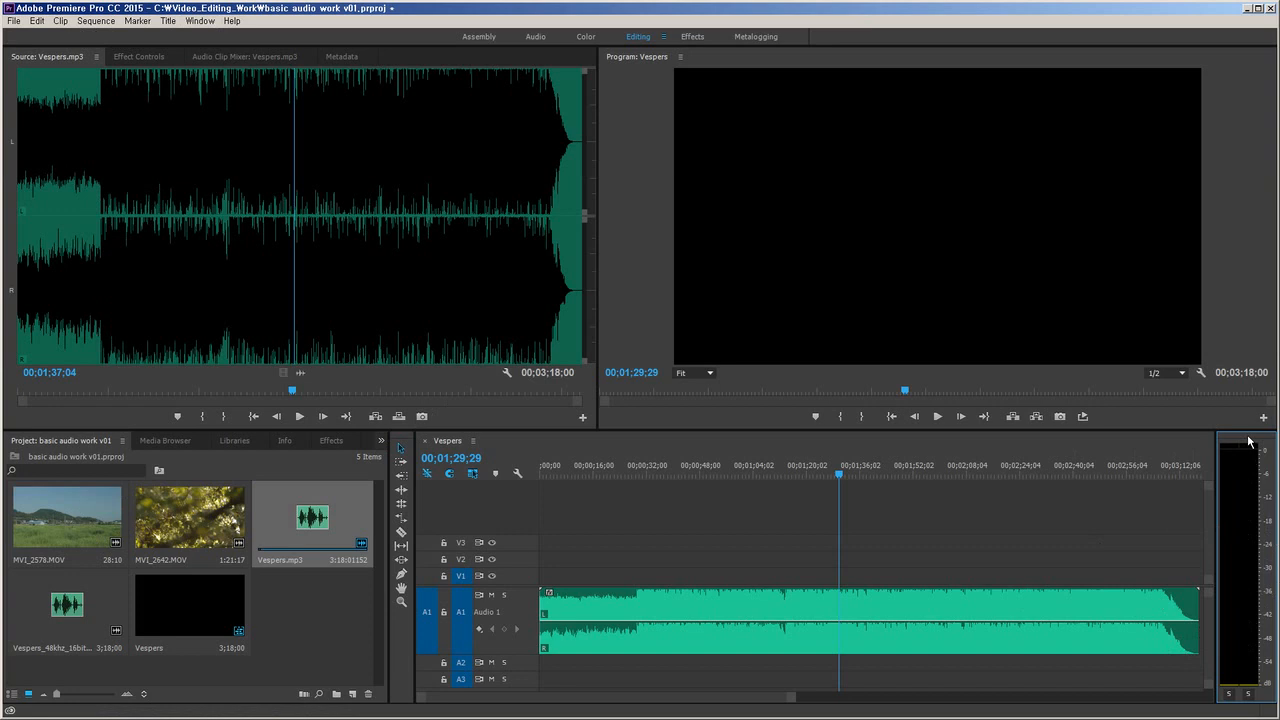
Dock the Audio Meters panel in the Project panel group and play Vespers.mp3 from 00;01;42;25 to test the horizontal meters
drag(1248, 438, 236, 571)
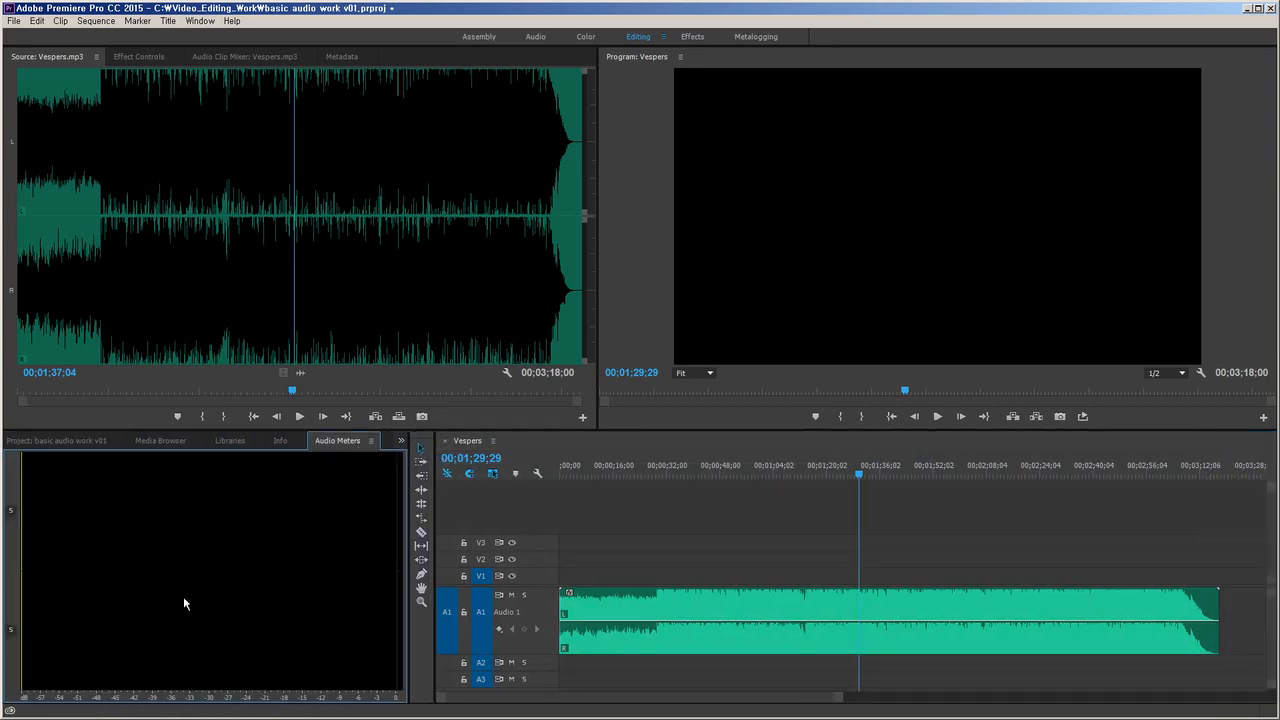
click(311, 316)
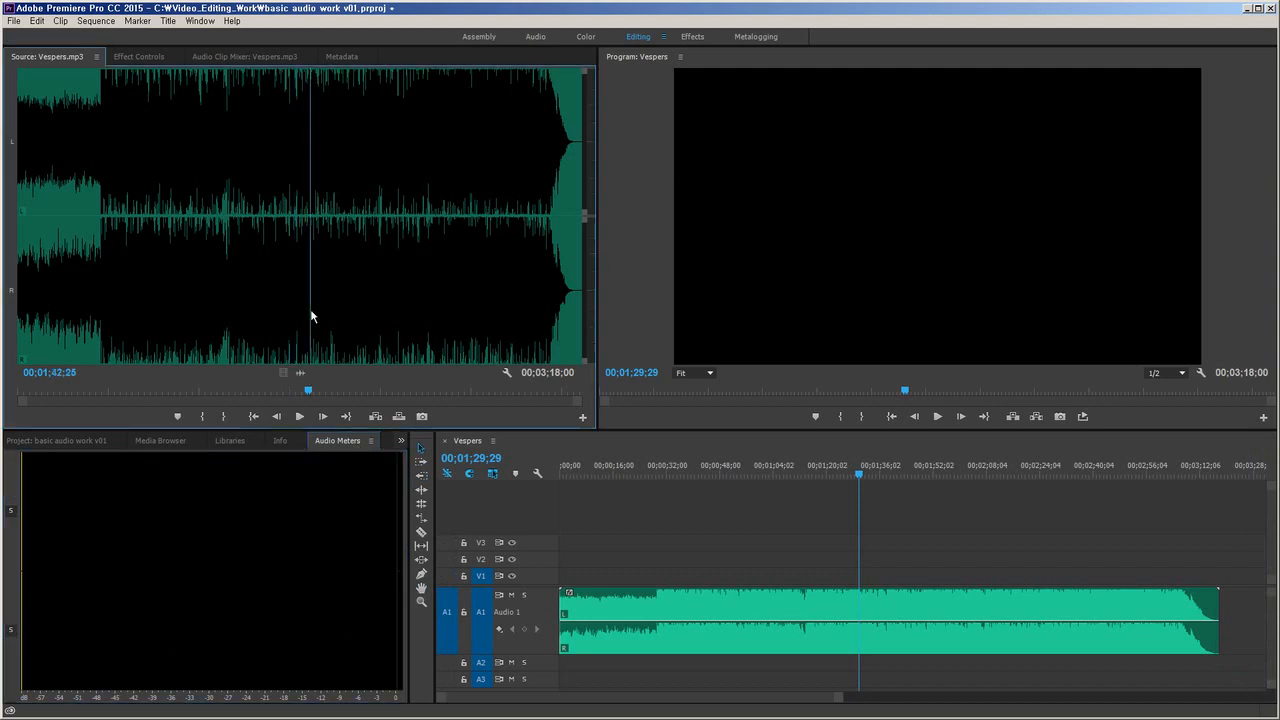
key(space)
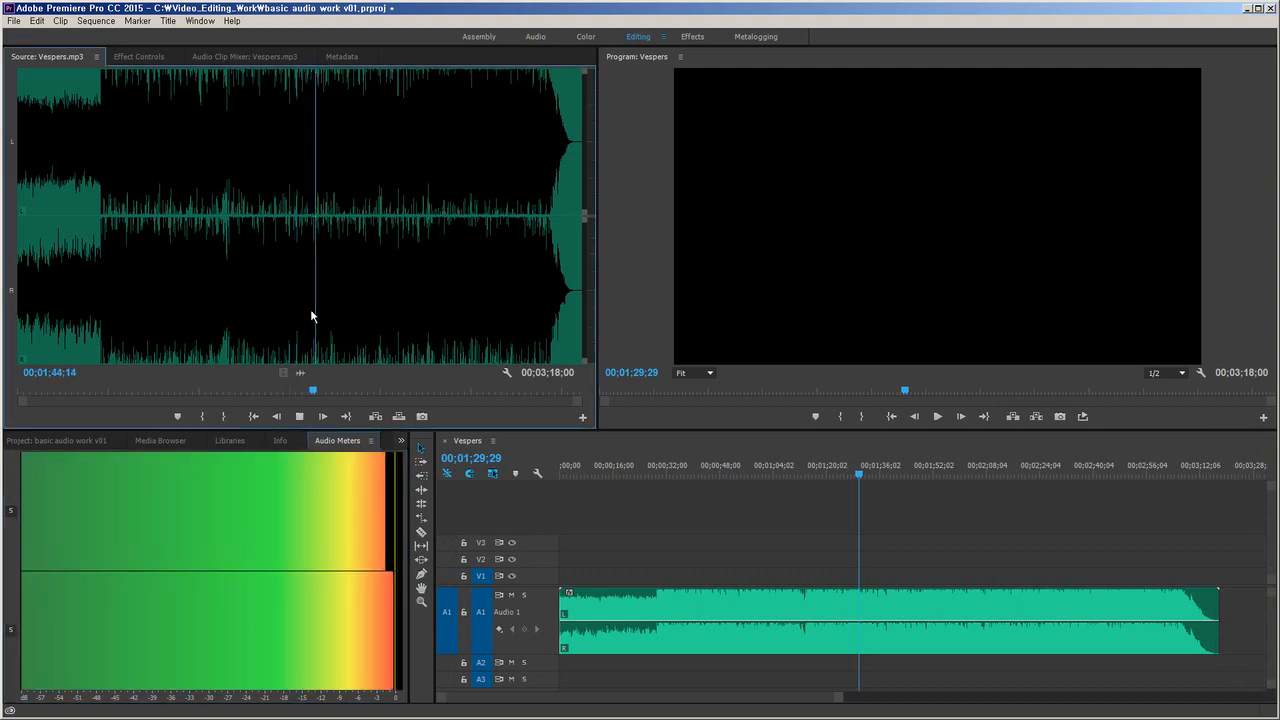
key(space)
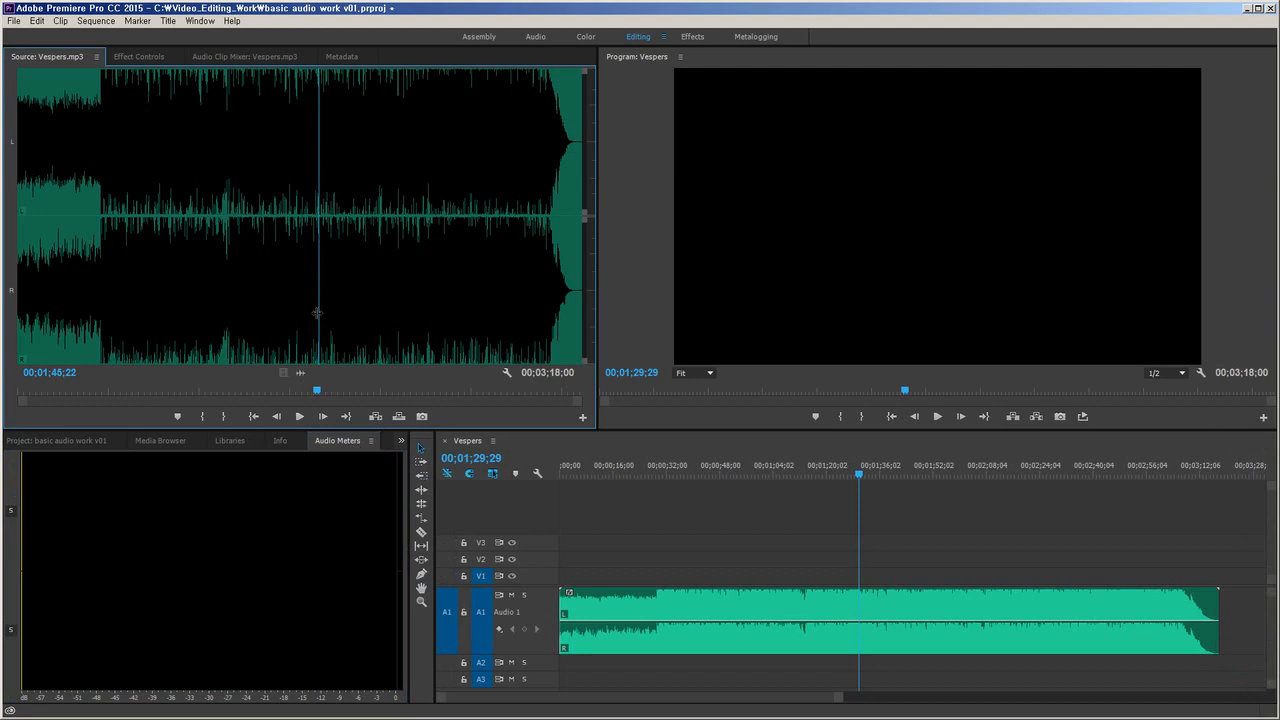
Dock the Audio Meters panel beside the end of the Vespers timeline and narrow it until the meters are vertical
click(332, 442)
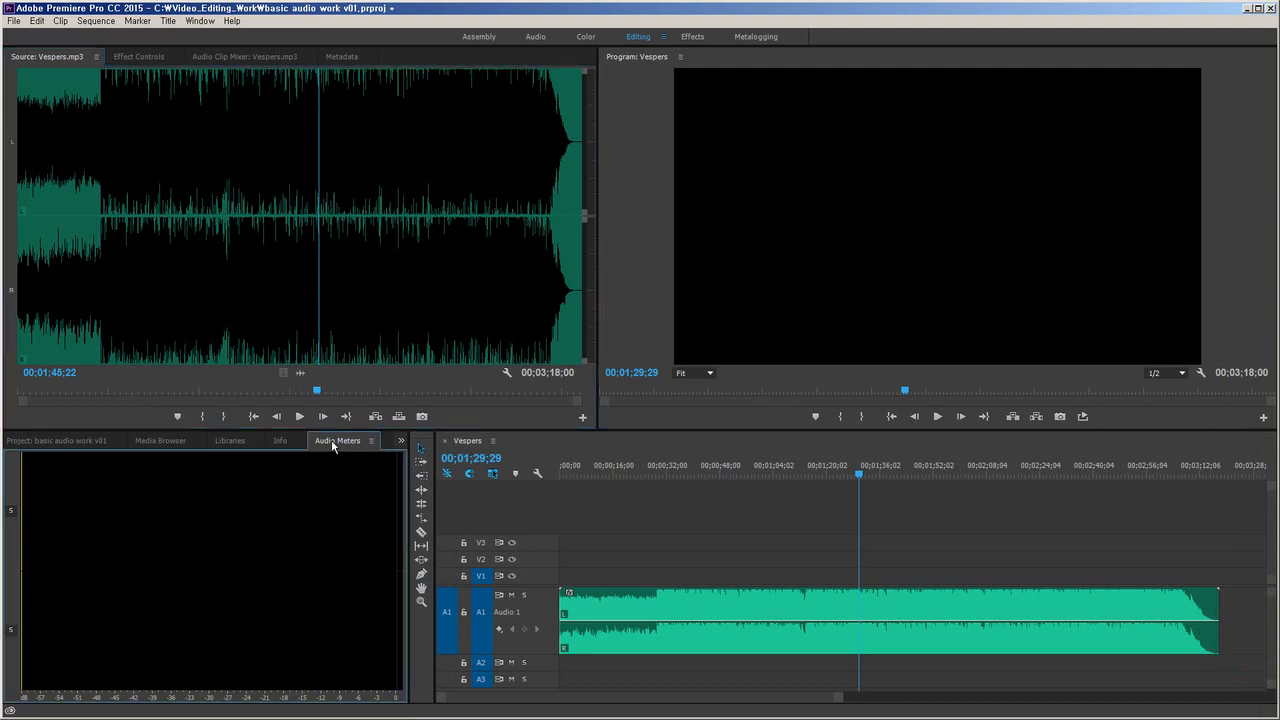
drag(331, 439, 668, 489)
drag(894, 488, 1268, 492)
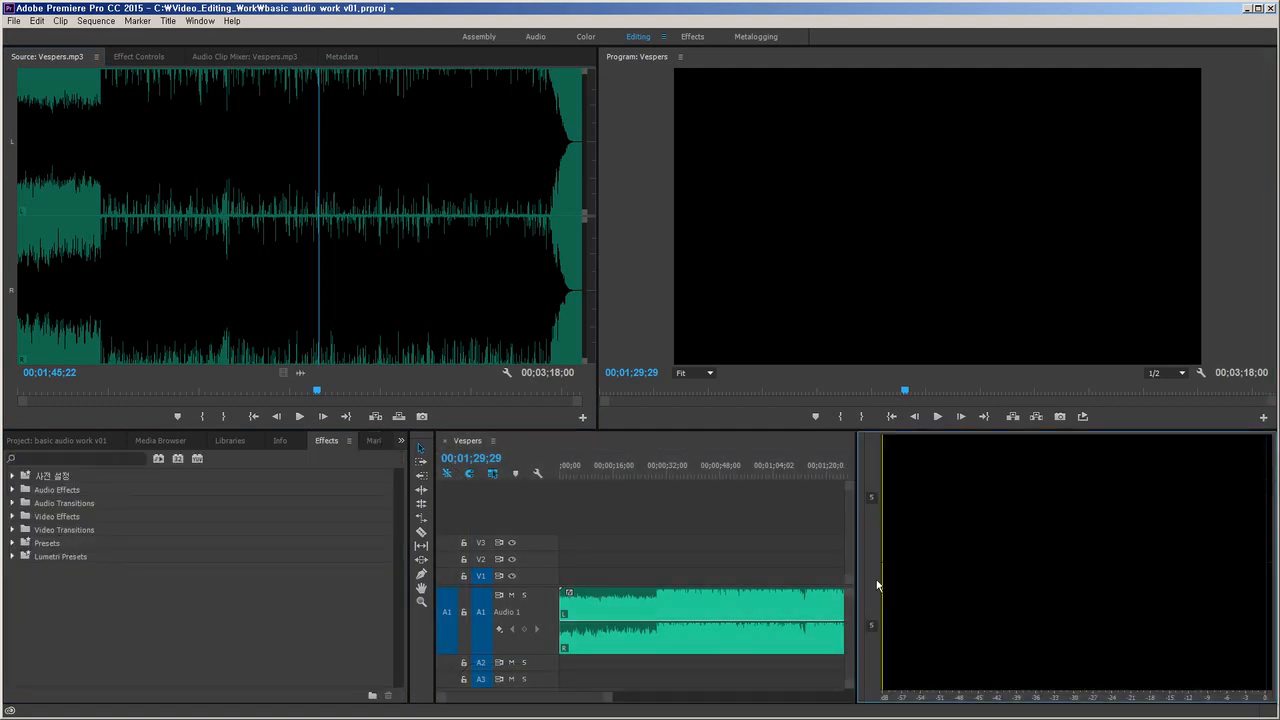
drag(855, 566, 1179, 560)
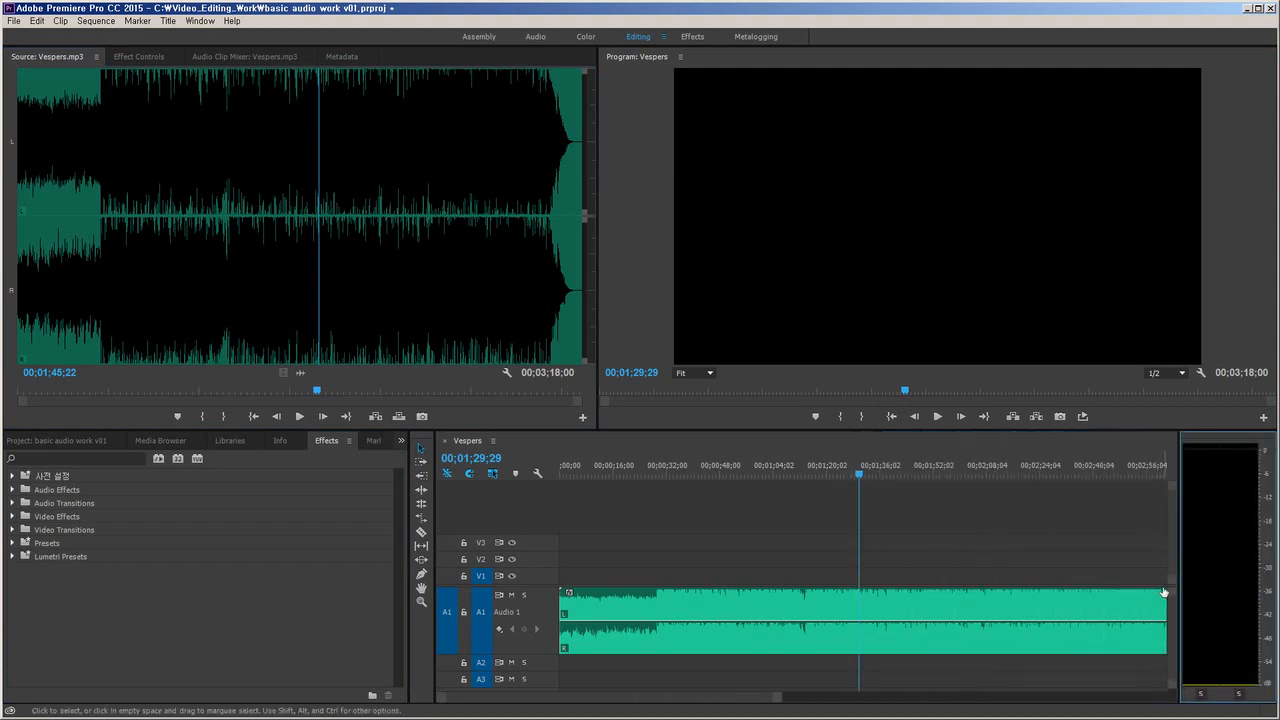
Play Vespers.mp3 in the Source monitor around 00;02;33 and again around 00;02;21 to examine the meter levels
click(443, 292)
key(space)
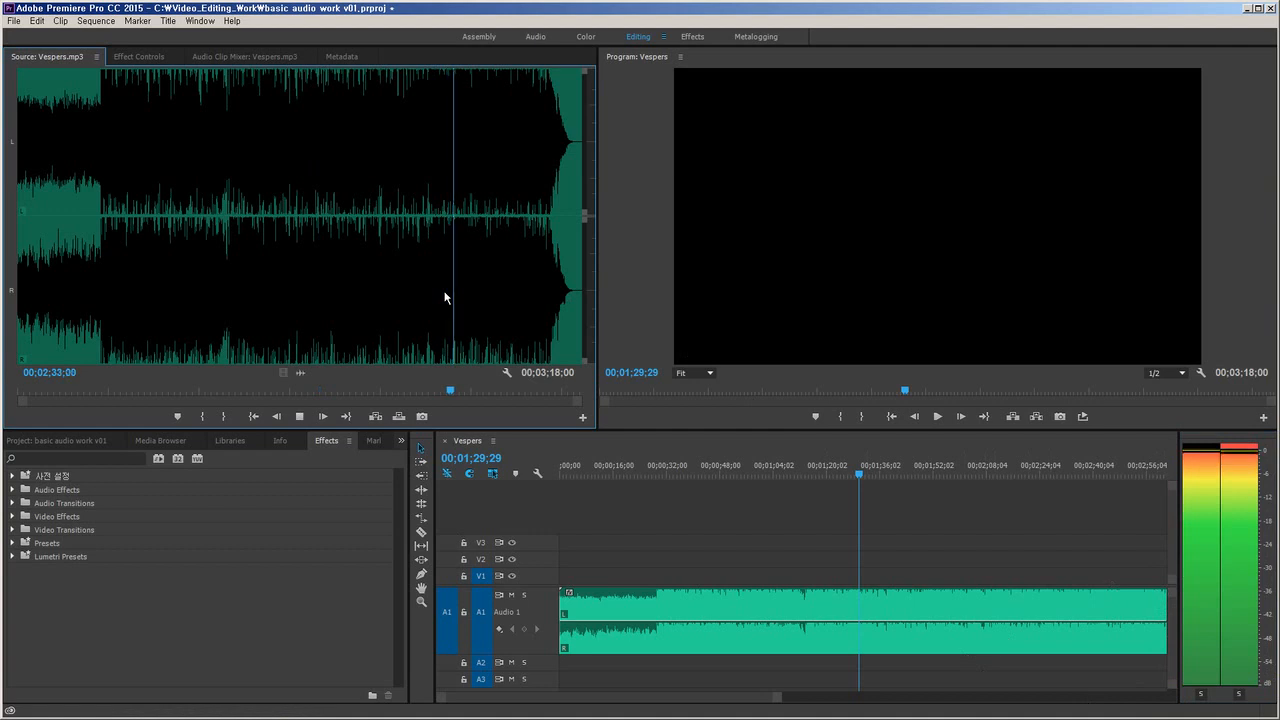
key(space)
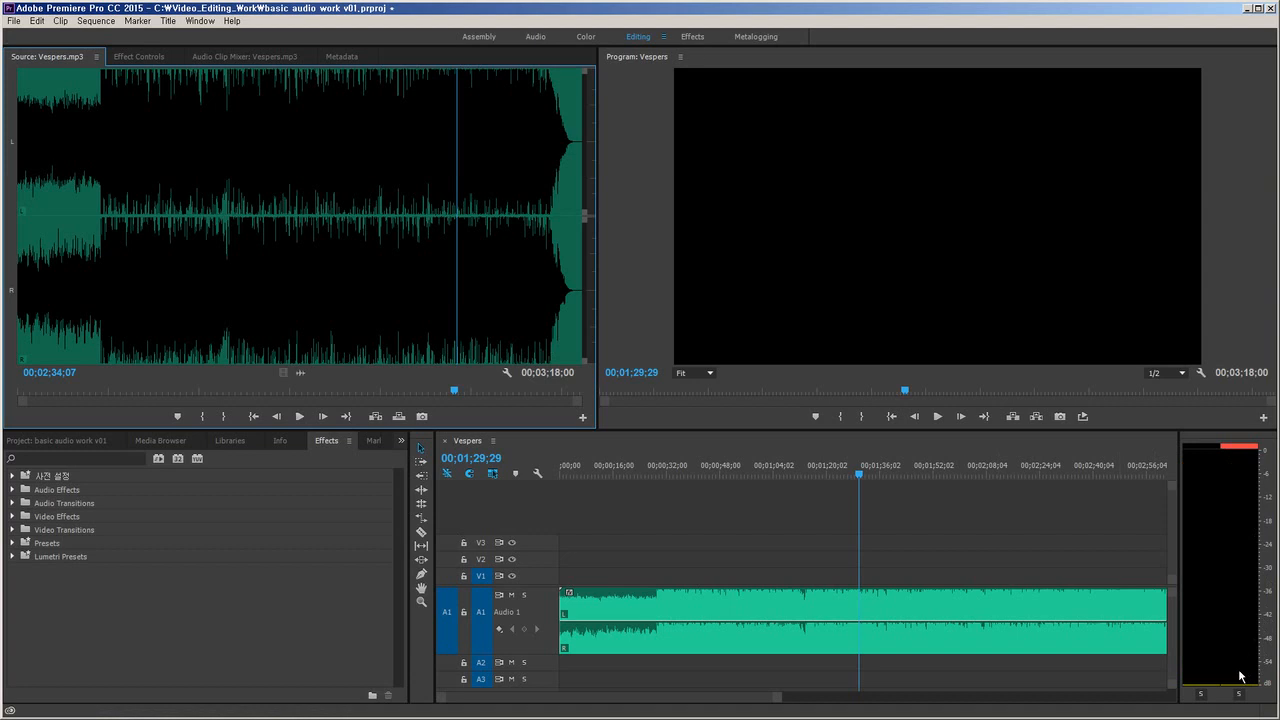
click(403, 304)
key(space)
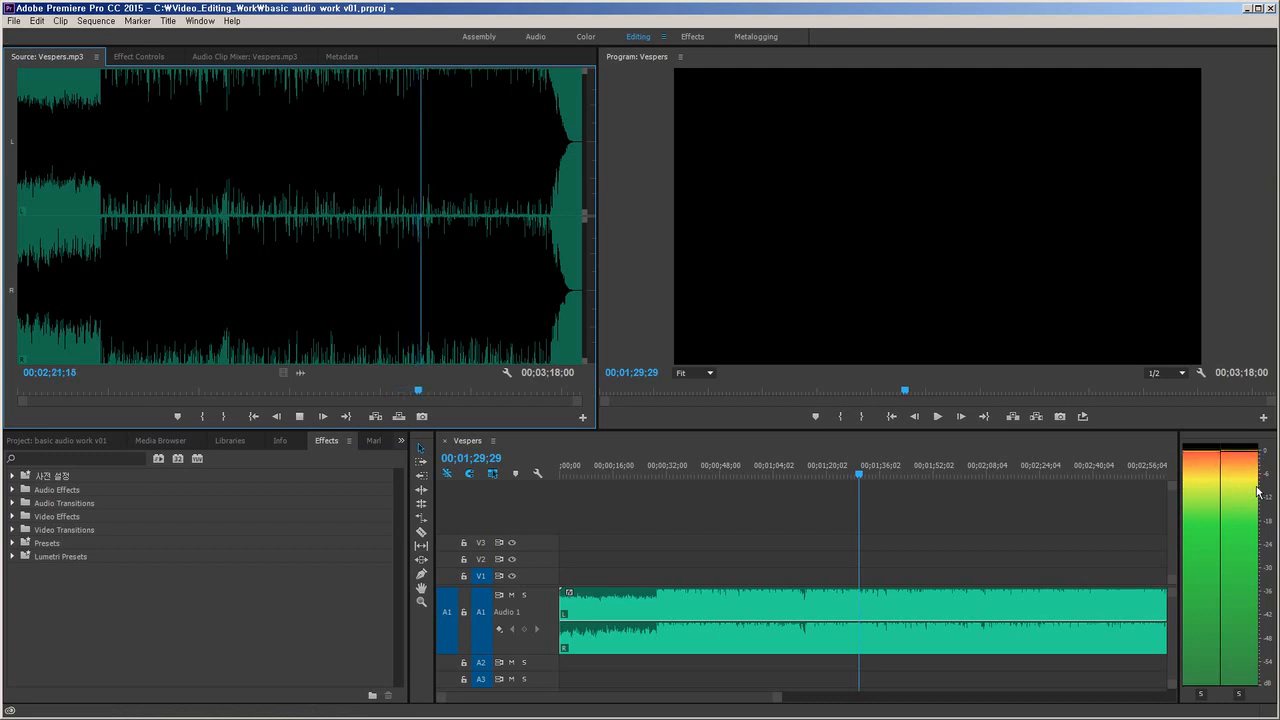
key(space)
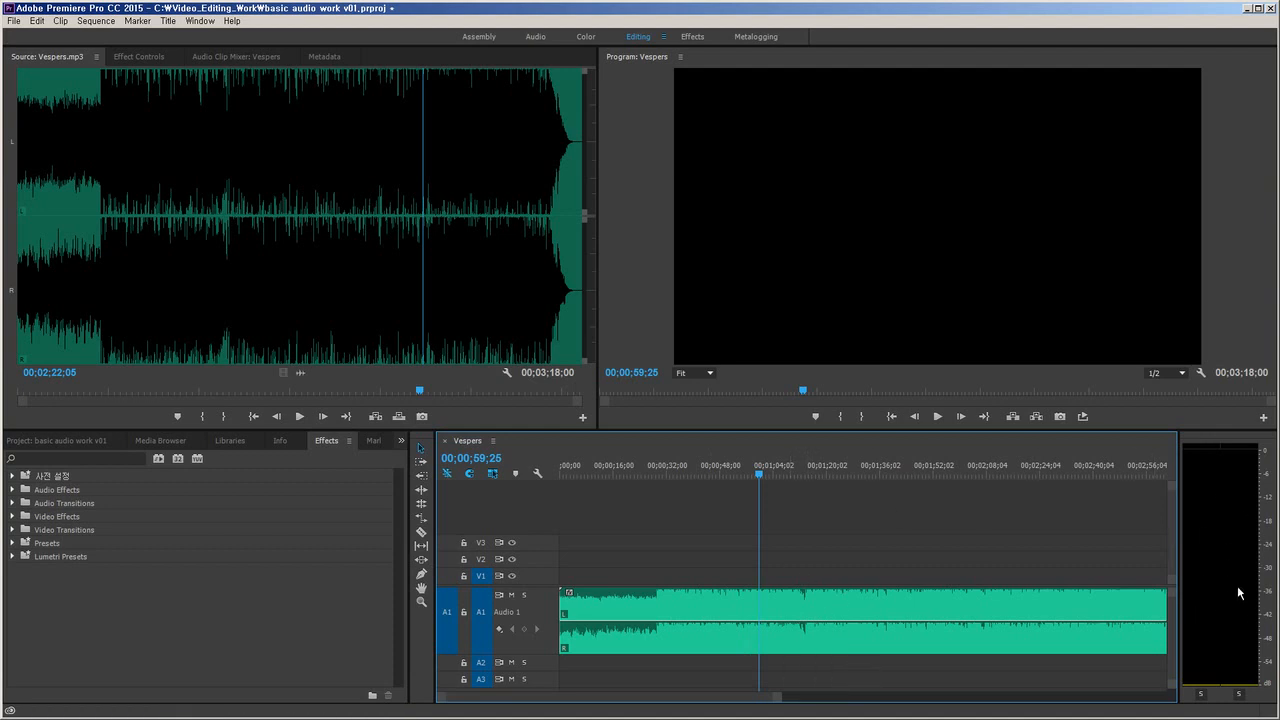
Play the Vespers sequence from 00;00;59;25 to 00;01;01;05 to examine its levels on the audio meters
key(space)
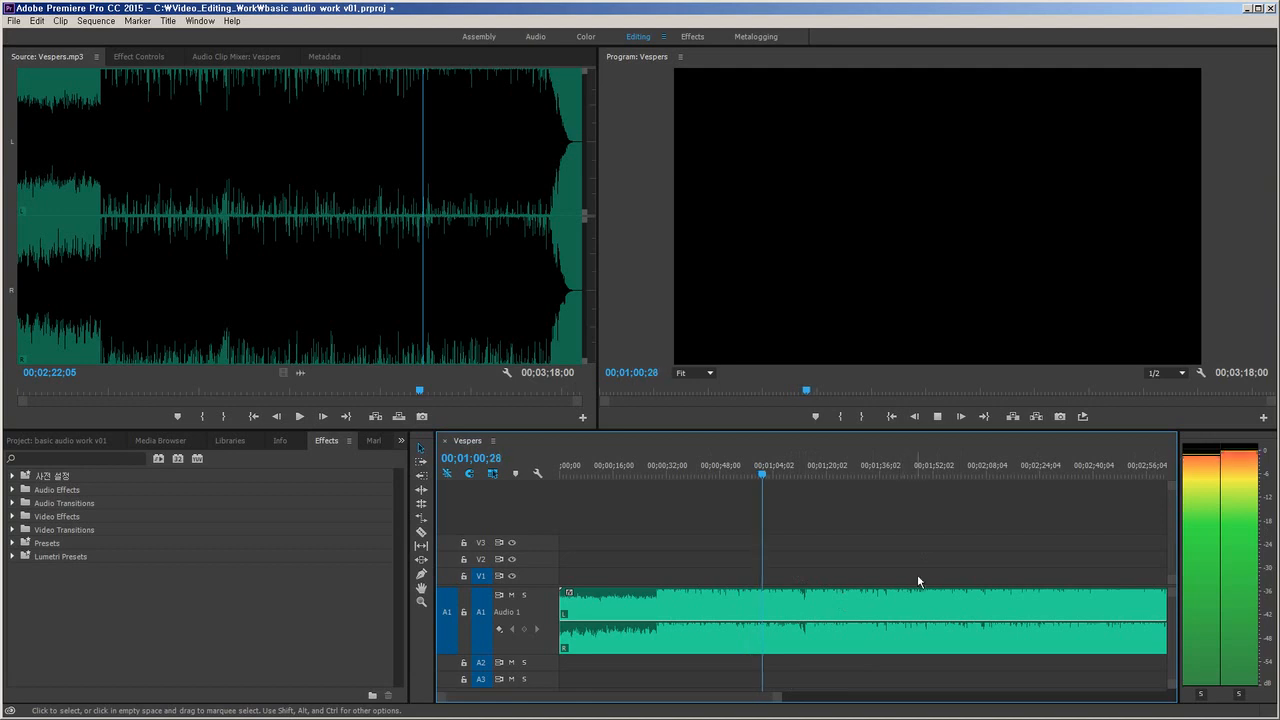
key(space)
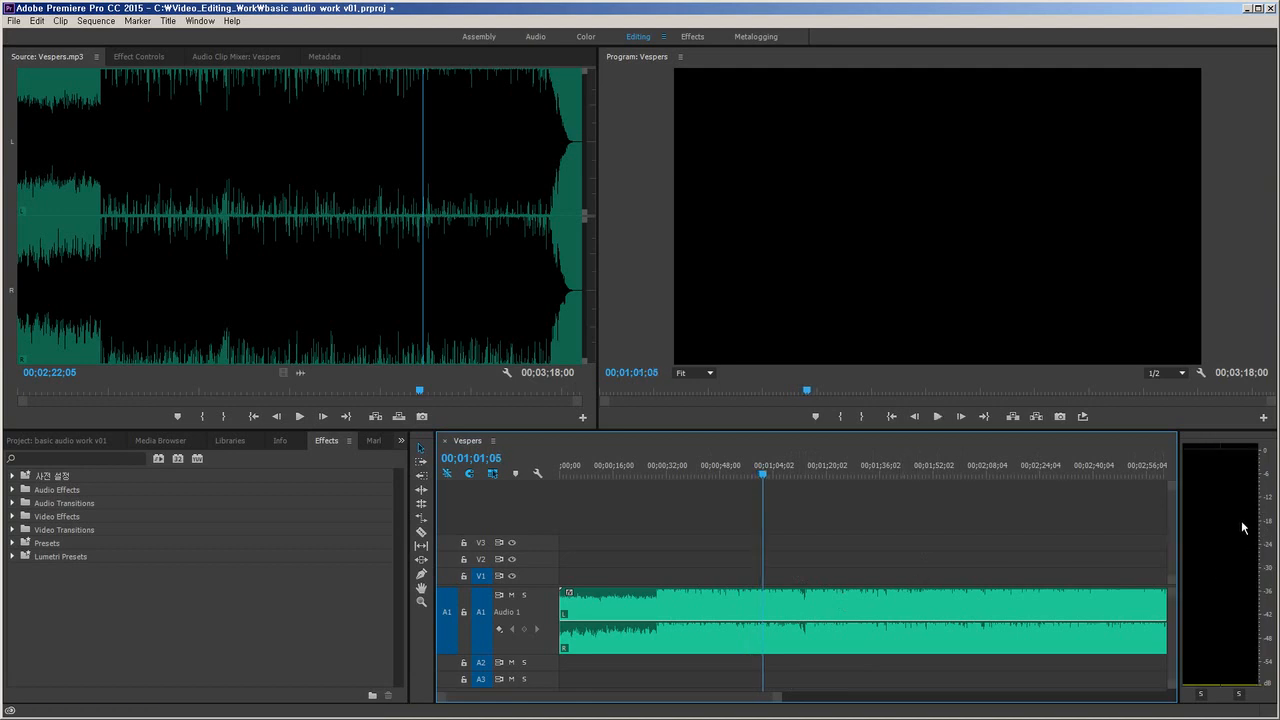